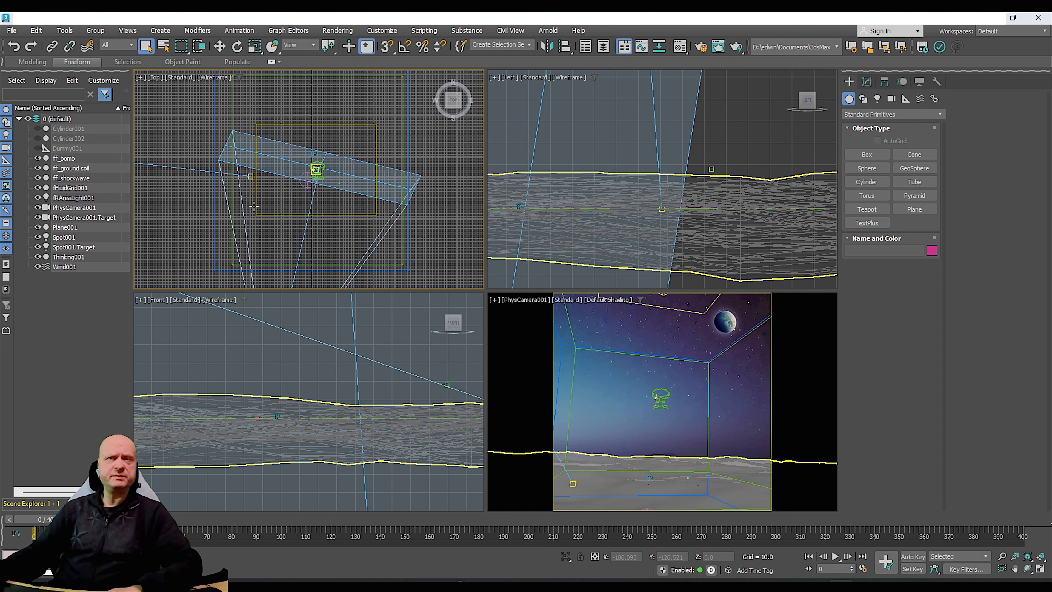
Unhide Cylinder001 and examine the rocket mesh in an enlarged Left viewport together with its modifiers.
click(70, 129)
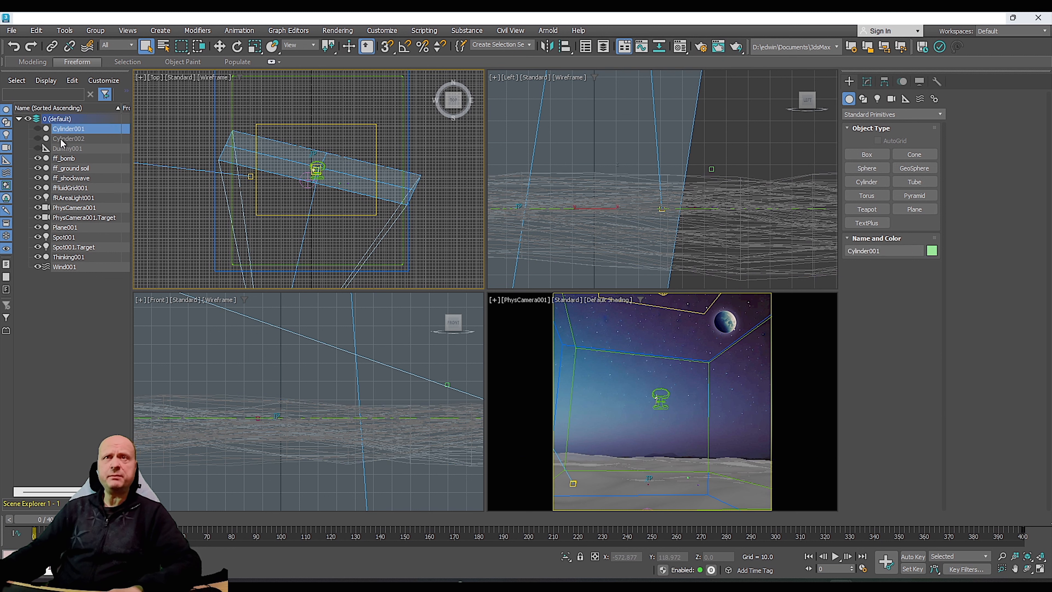
click(37, 128)
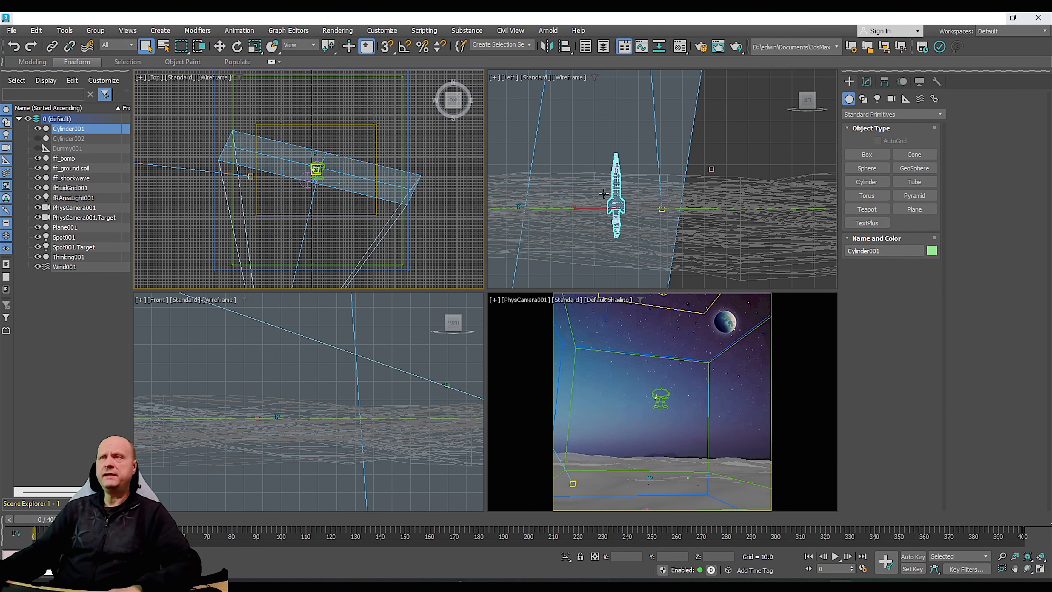
scroll(695, 220, up, 3)
key(alt+w)
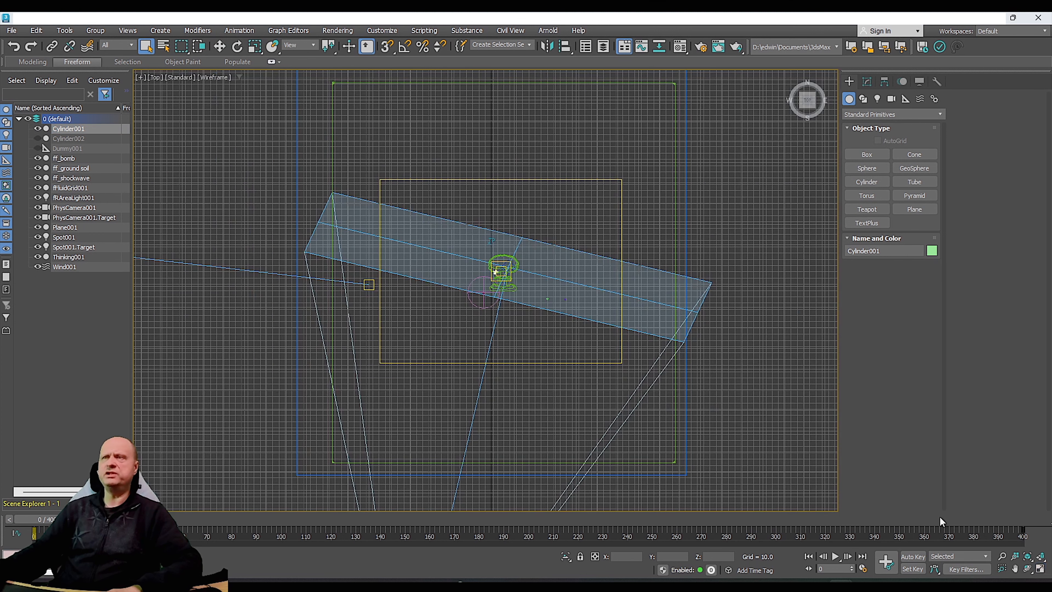
click(1041, 568)
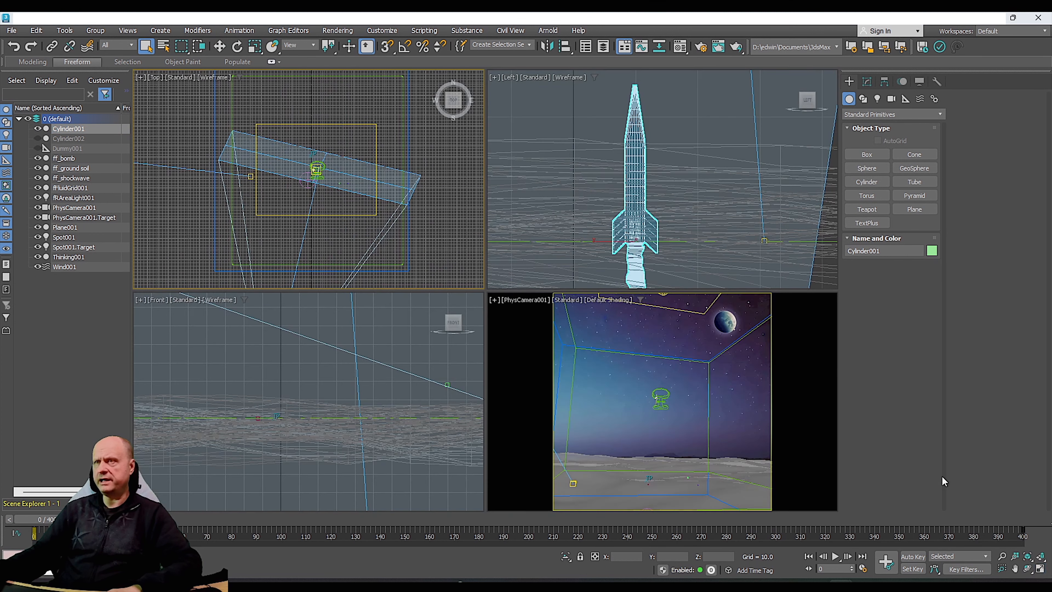
middle_click(678, 203)
click(1043, 569)
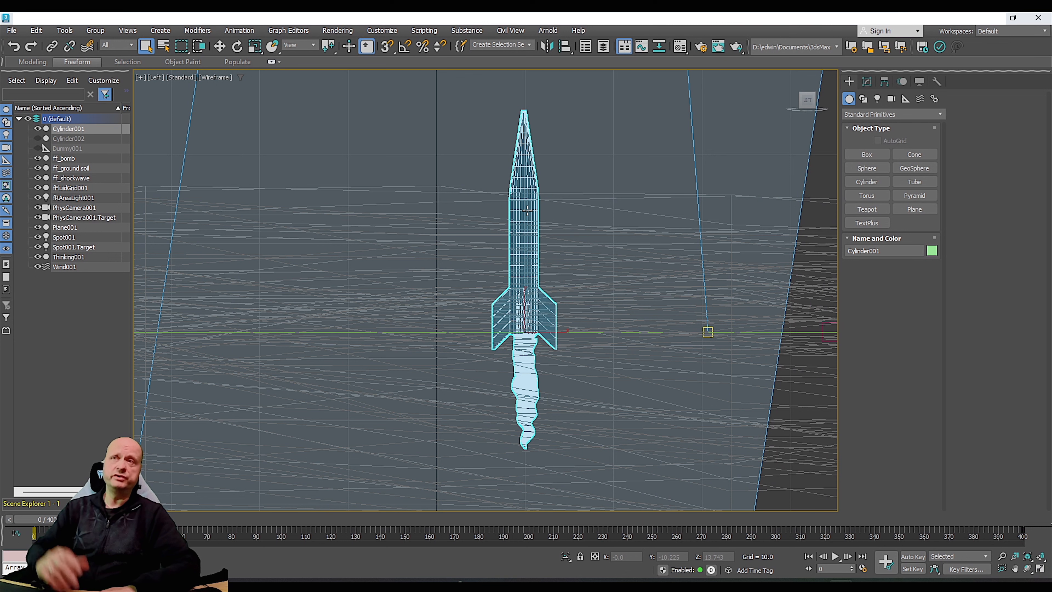
click(867, 82)
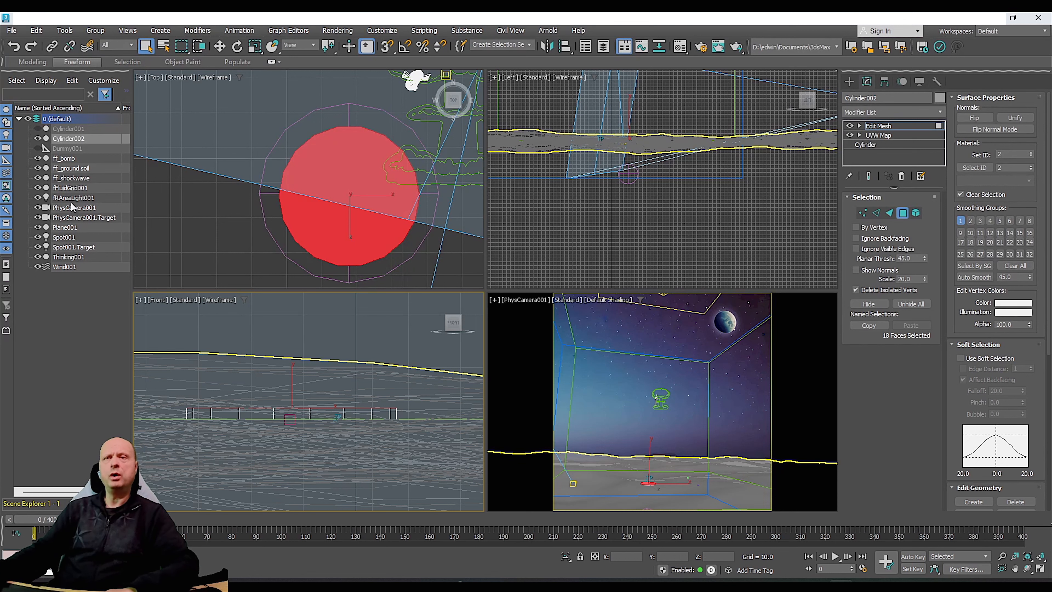
Hide Cylinder002, and temporarily show Dummy001 to examine its placement around the rocket in the maximized Left viewport.
click(37, 138)
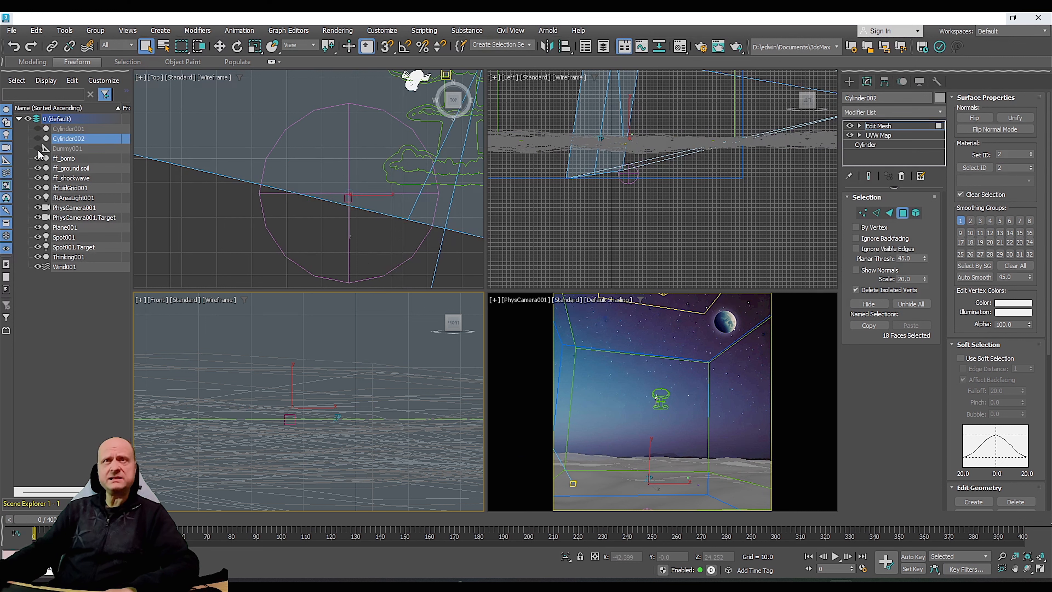
click(38, 149)
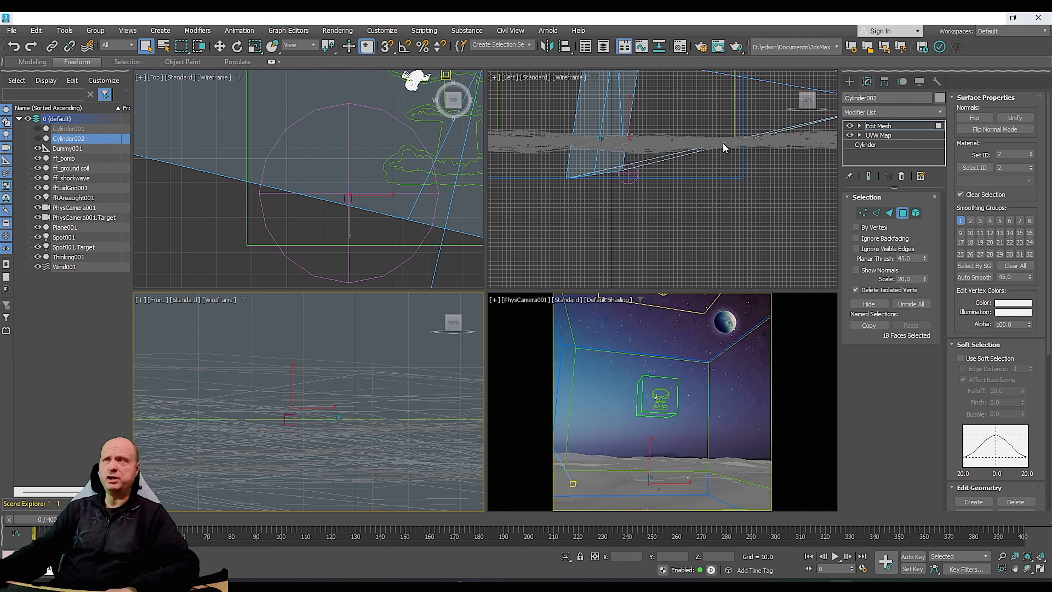
scroll(723, 148, down, 5)
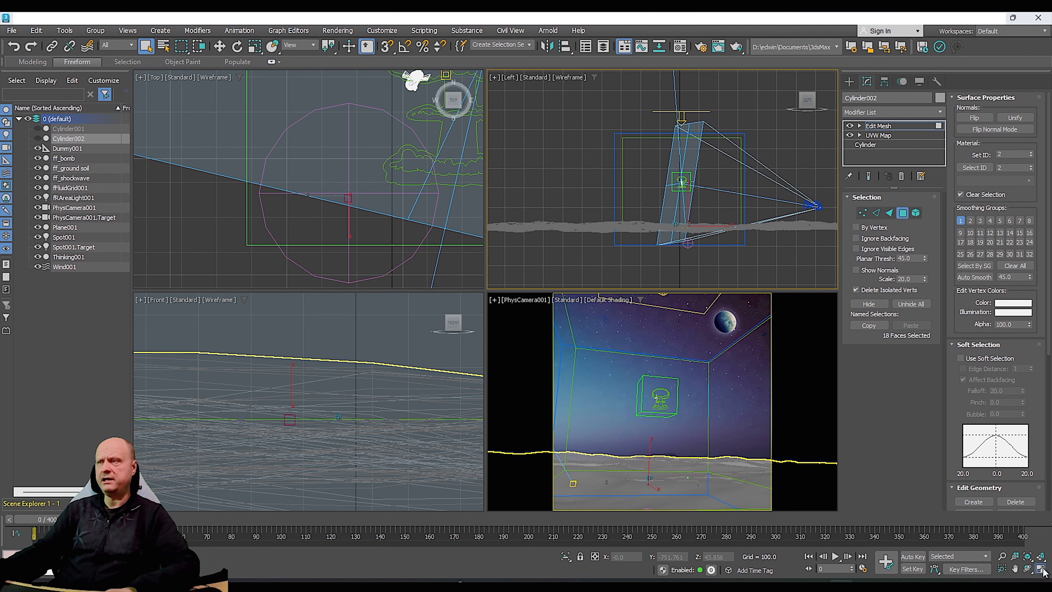
key(alt+w)
scroll(576, 262, up, 5)
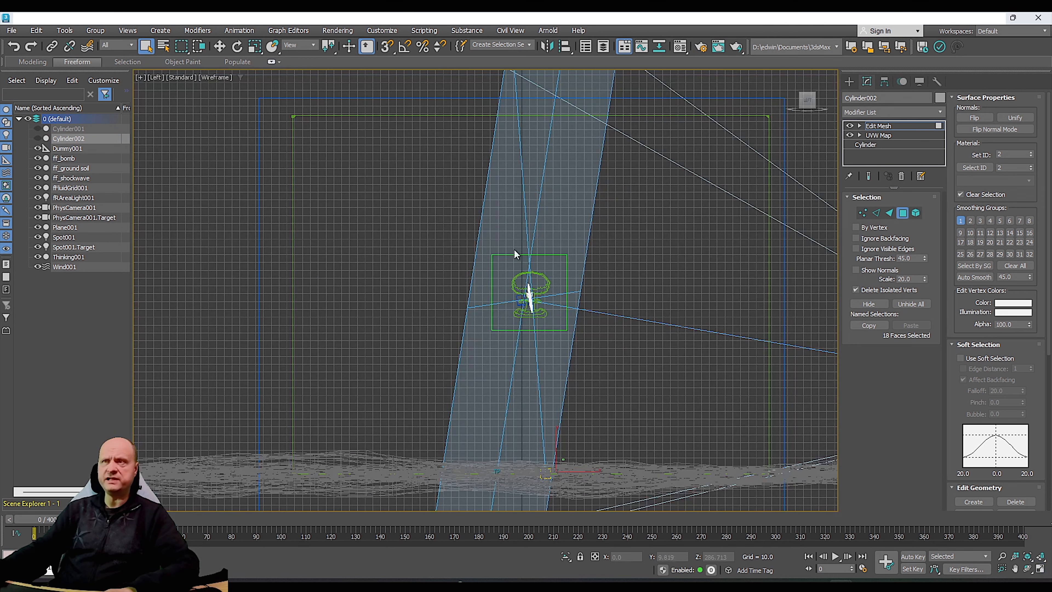
scroll(516, 306, up, 3)
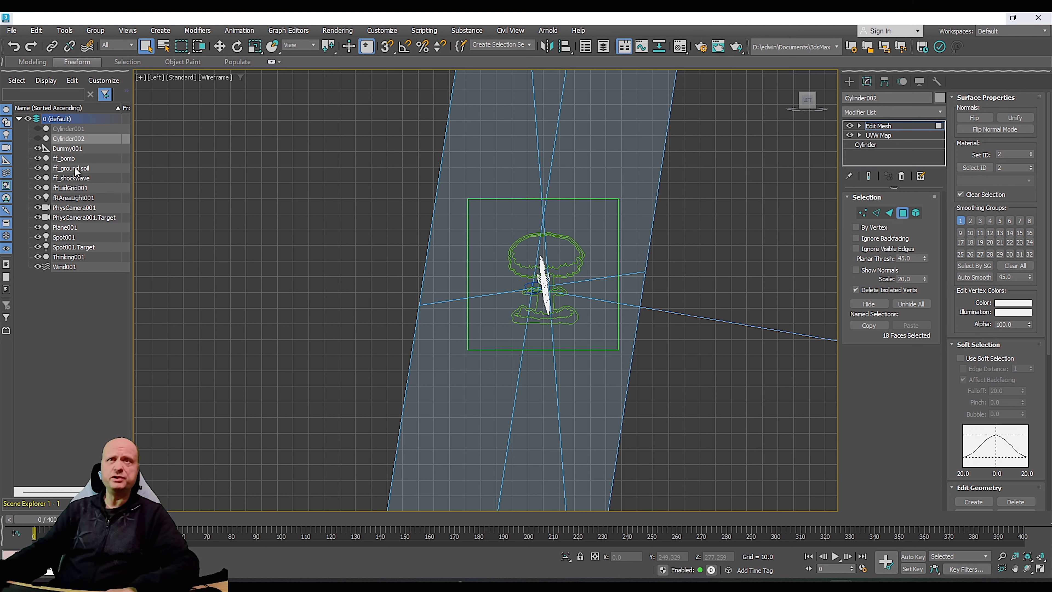
click(37, 149)
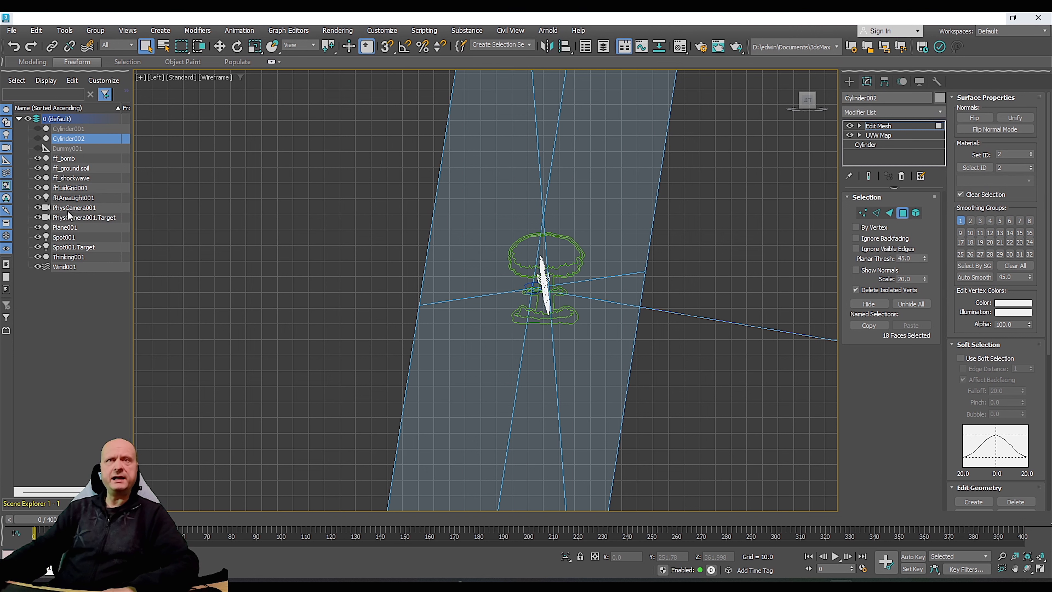
Restore the four-viewport layout and examine the Noise modifier settings of Plane001.
click(1040, 569)
click(60, 228)
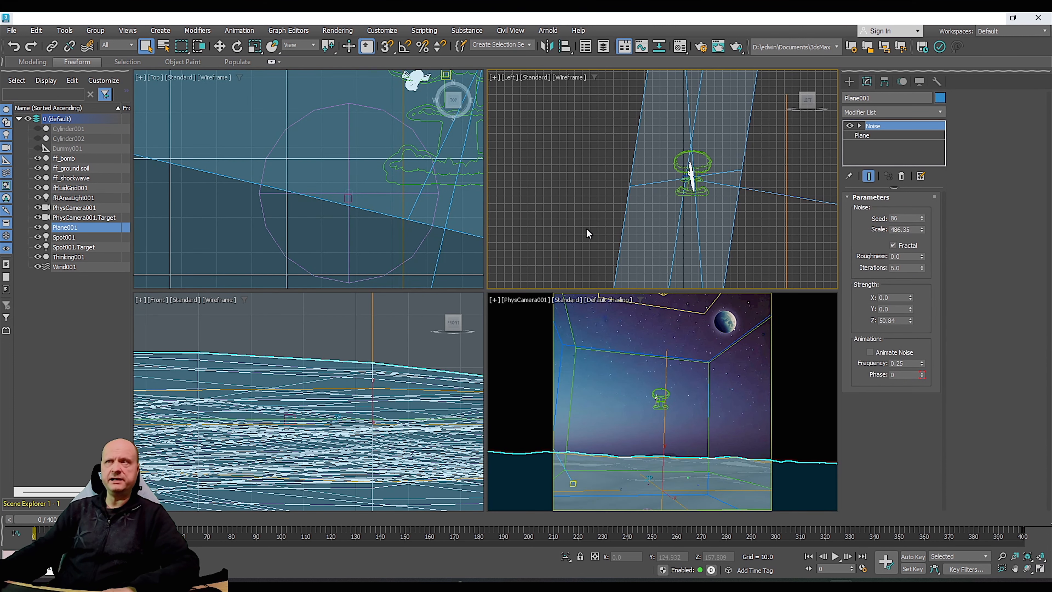
scroll(607, 117, down, 6)
Select Thinking001 in the scene and open its particle properties editor.
click(627, 198)
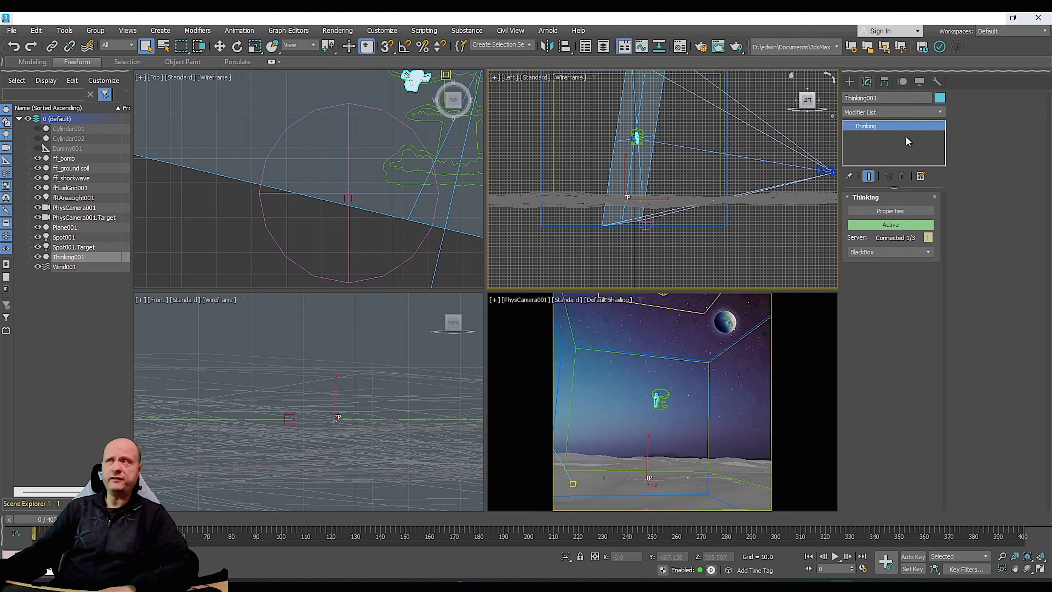
right_click(594, 372)
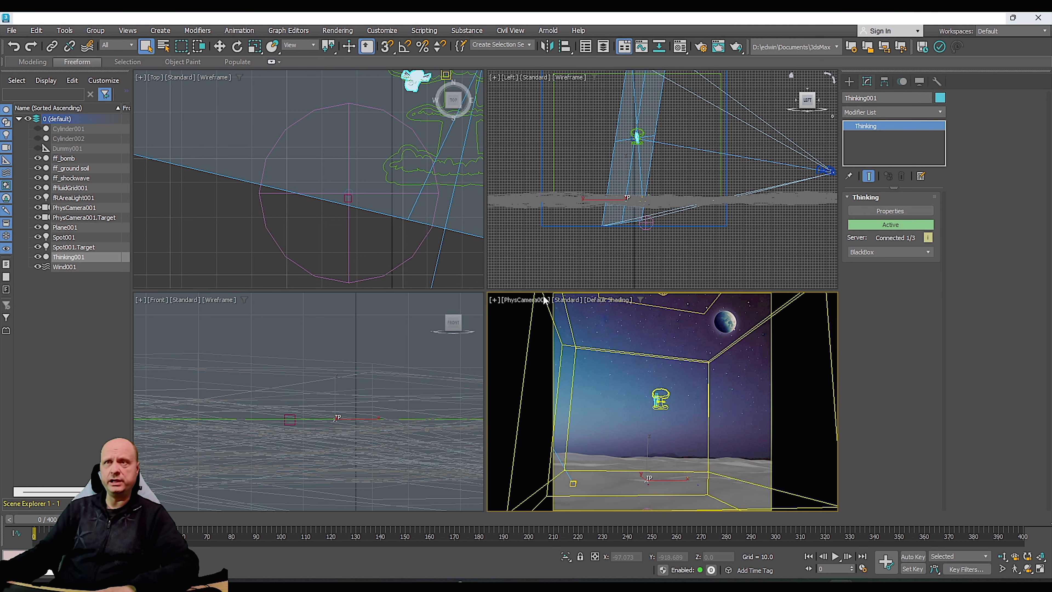
middle_drag(364, 202, 287, 194)
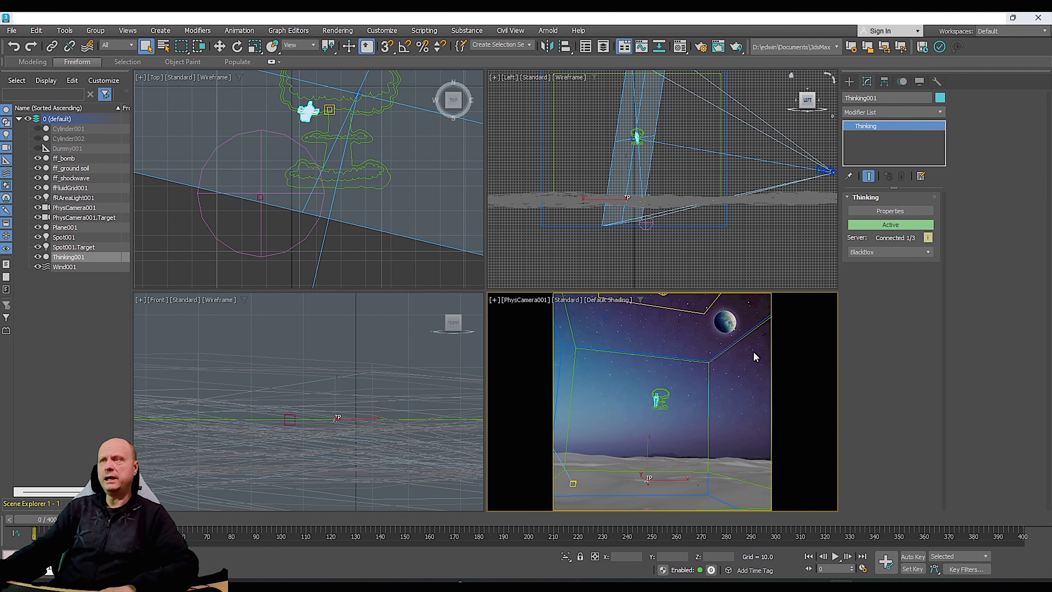
click(921, 210)
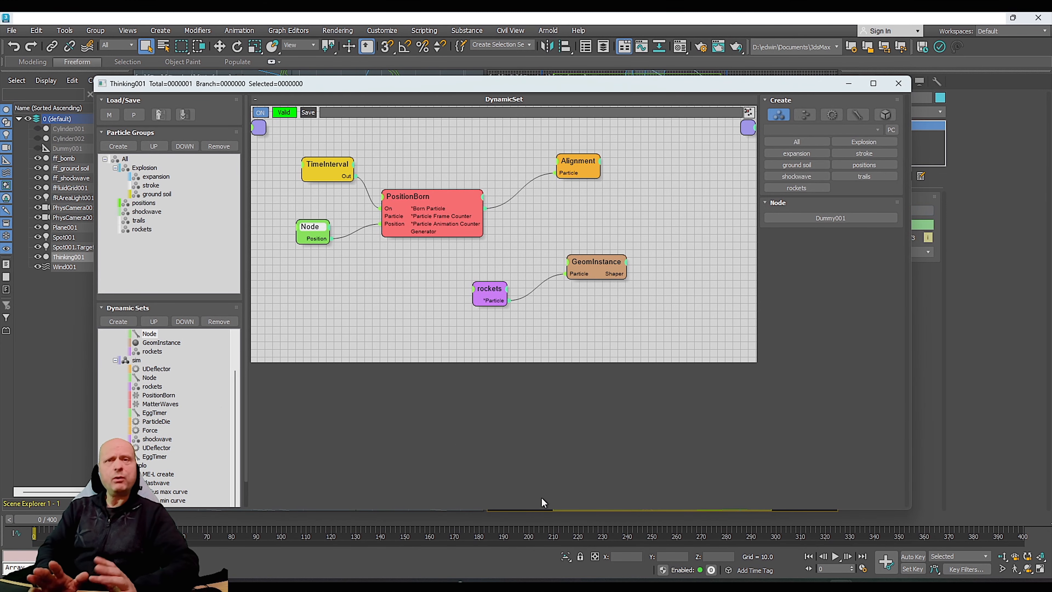
Collapse the sim and explo dynamic sets and rename the rocket-emitting dynamic set as create.
click(115, 360)
click(115, 369)
double_click(143, 343)
key(BackSpace)
text(create)
key(Return)
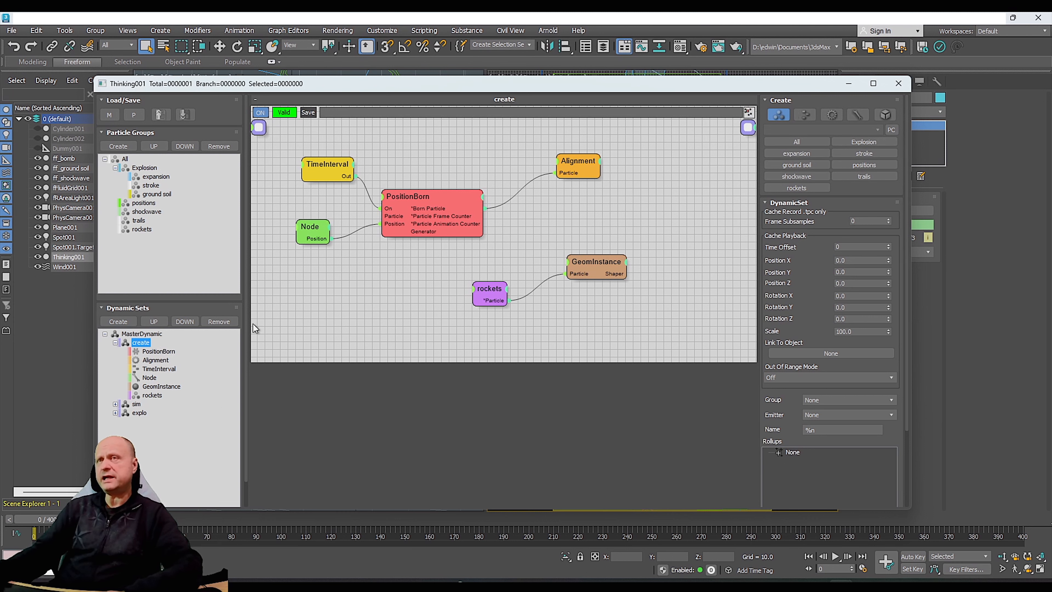
Inspect the Node operator's Dummy001 source, uncovering the viewports to briefly show and hide that dummy.
click(425, 190)
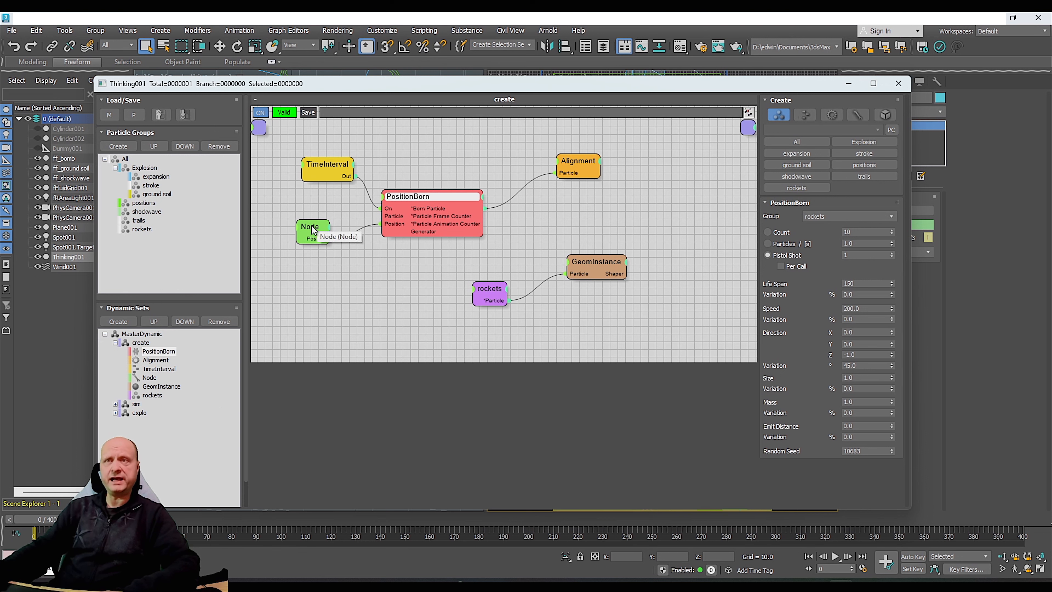
drag(311, 226, 320, 268)
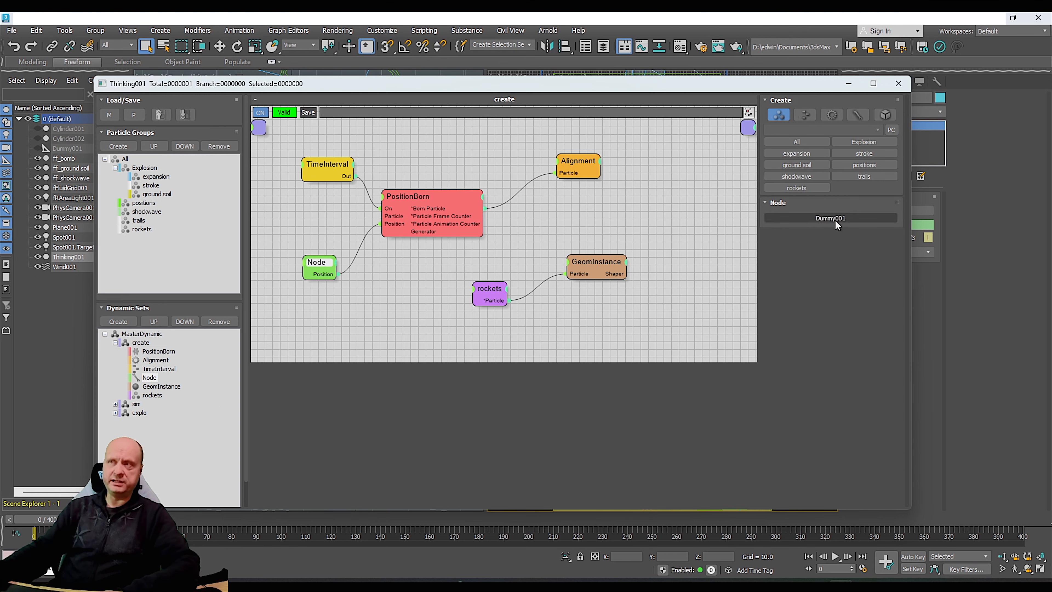
drag(635, 83, 651, 220)
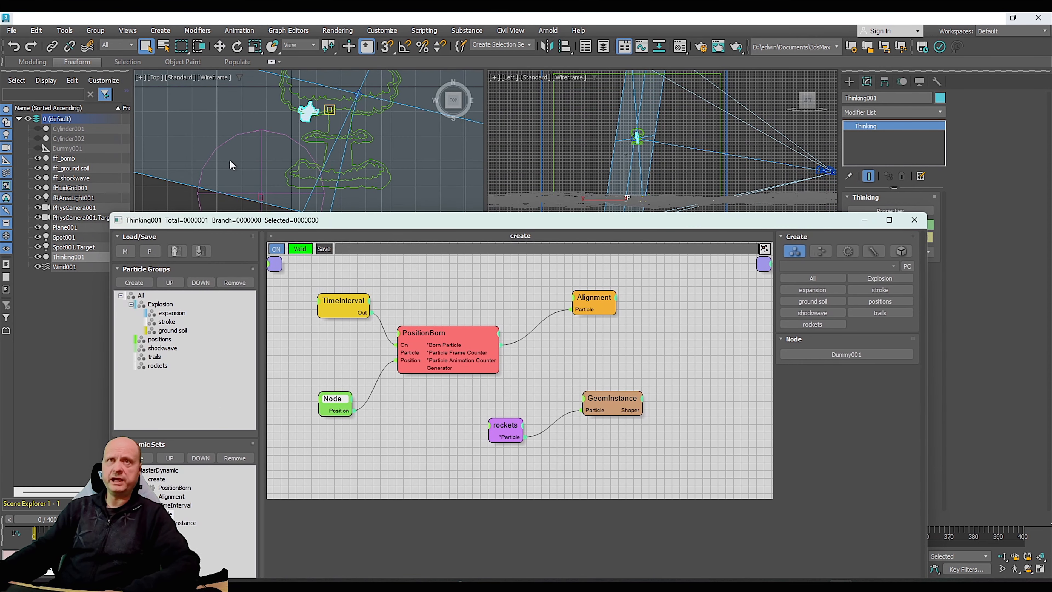
click(38, 149)
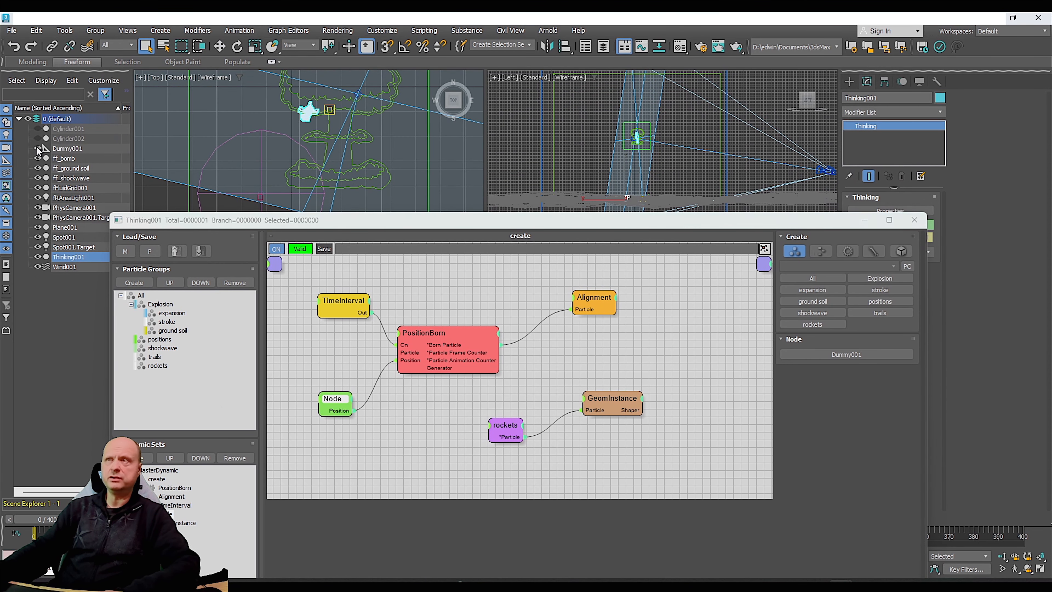
click(37, 149)
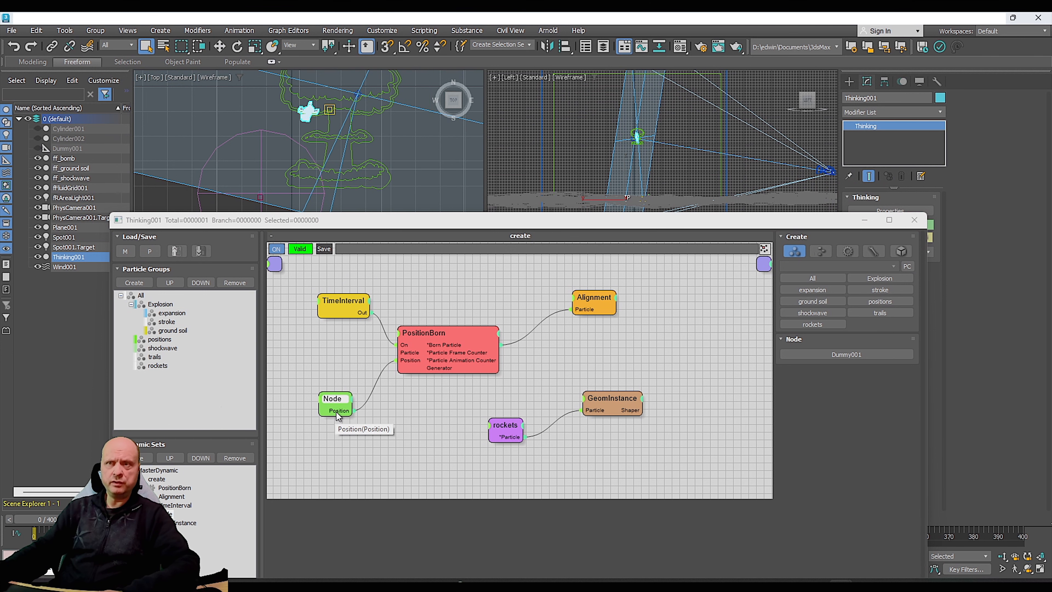
Examine PositionBorn's Pistol Shot setting, the Alignment options and the GeomInstance object list in the create set.
click(440, 335)
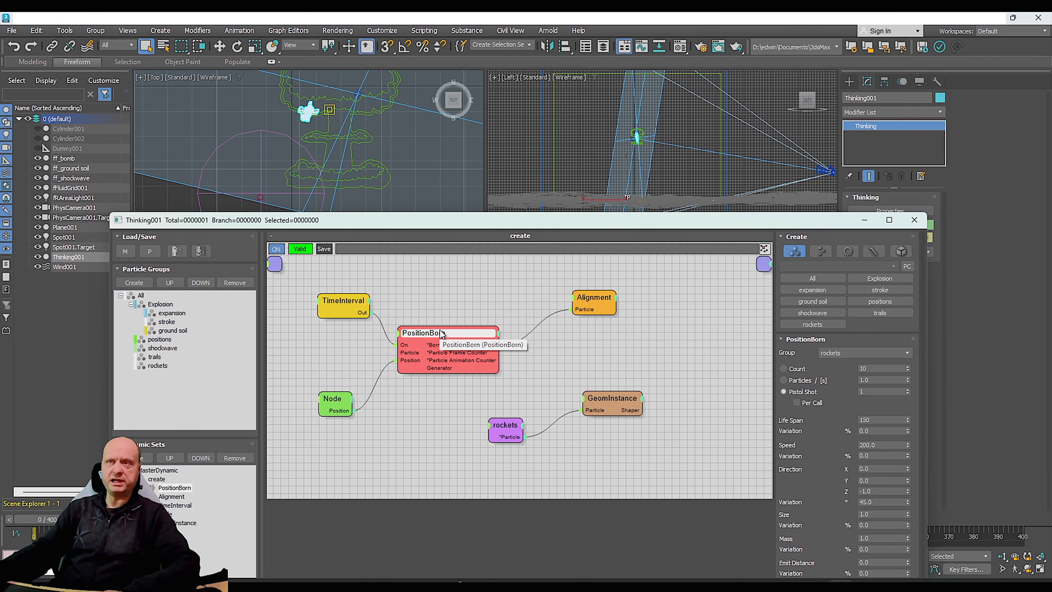
drag(476, 220, 431, 62)
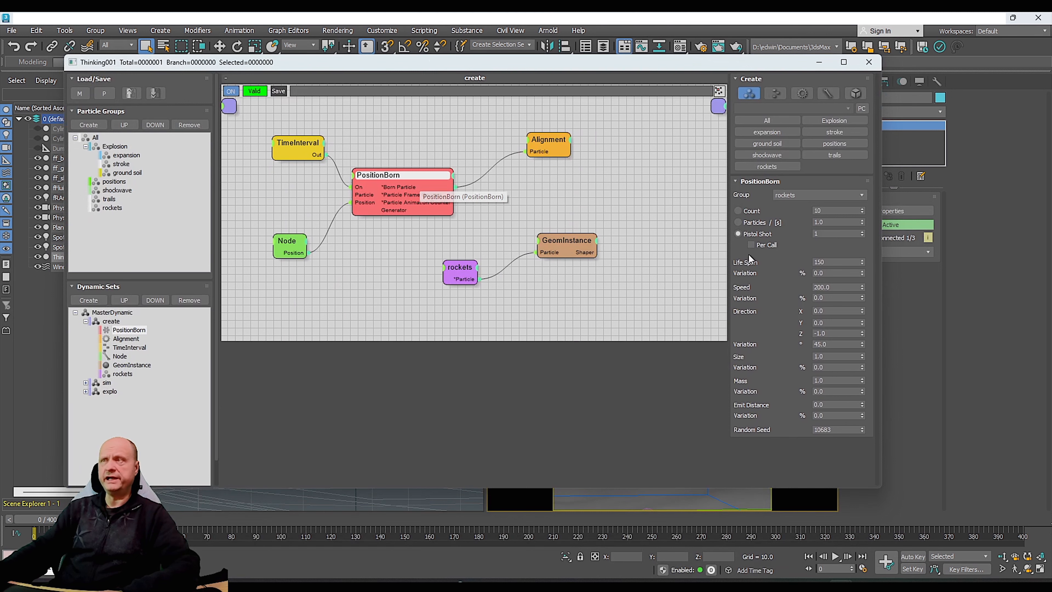
click(853, 233)
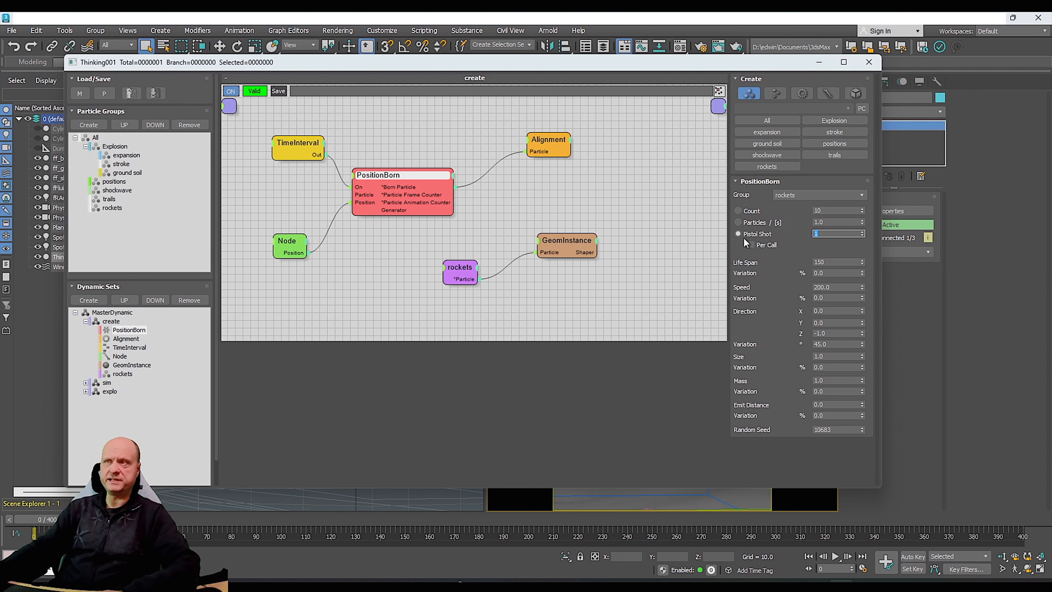
click(554, 143)
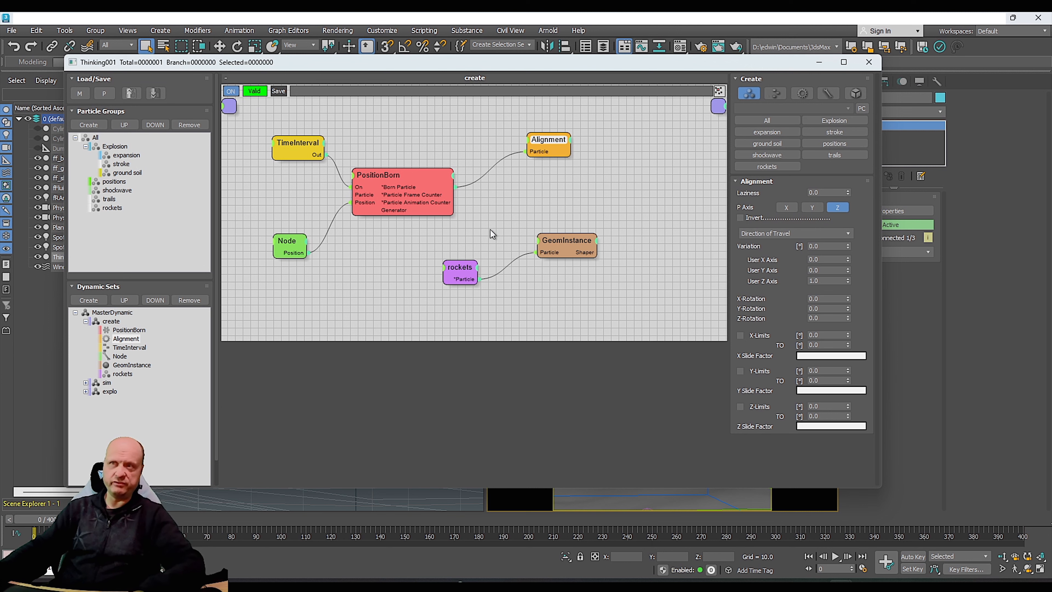
click(580, 242)
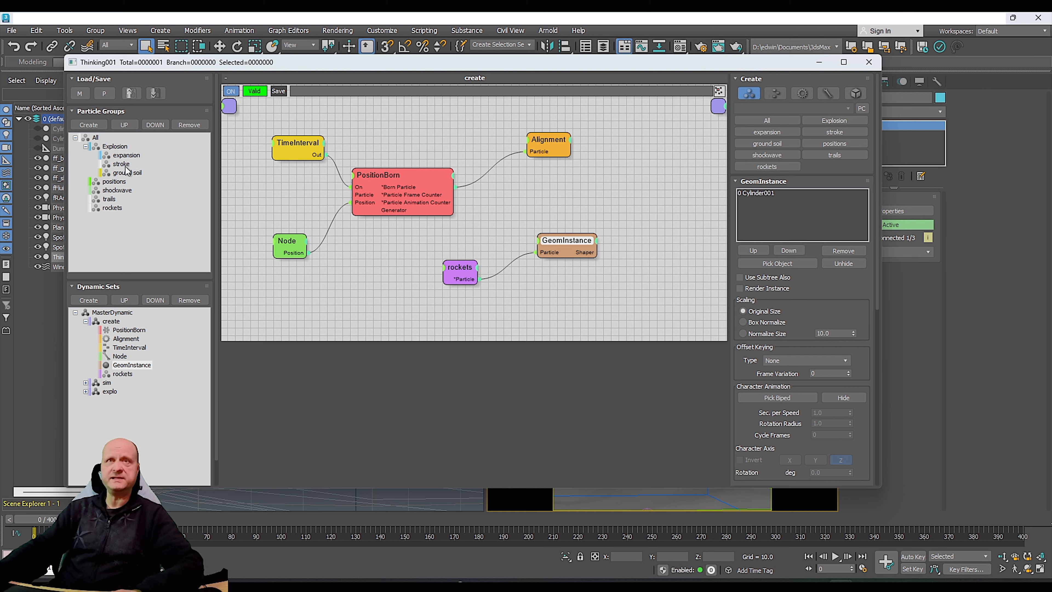
Examine how the rockets group relates to PositionBorn and GeomInstance, nudging the rockets and PositionBorn nodes in the graph.
click(458, 276)
drag(458, 276, 458, 291)
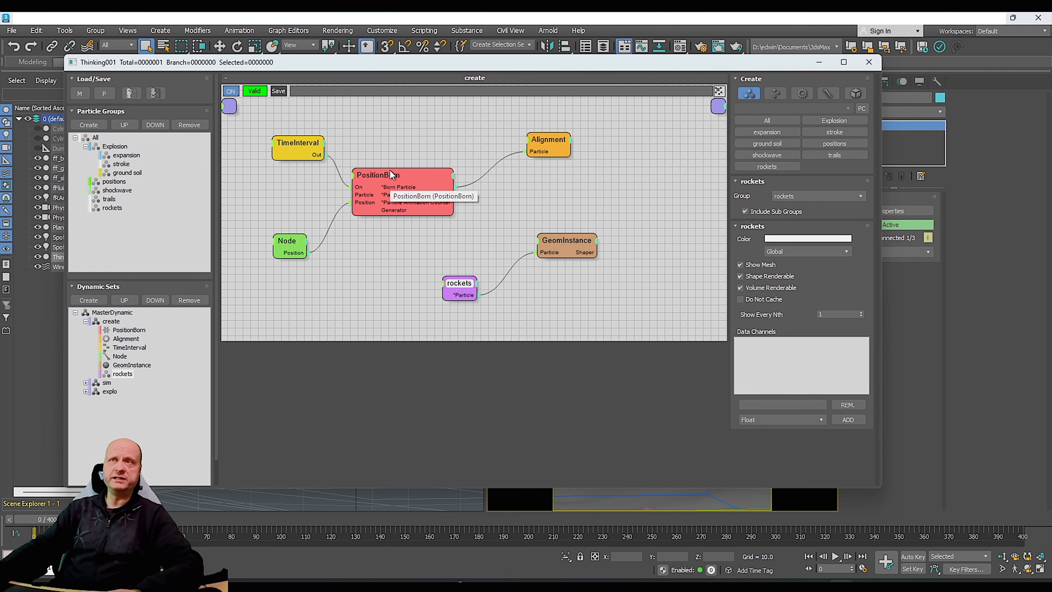
click(392, 169)
drag(396, 172, 404, 177)
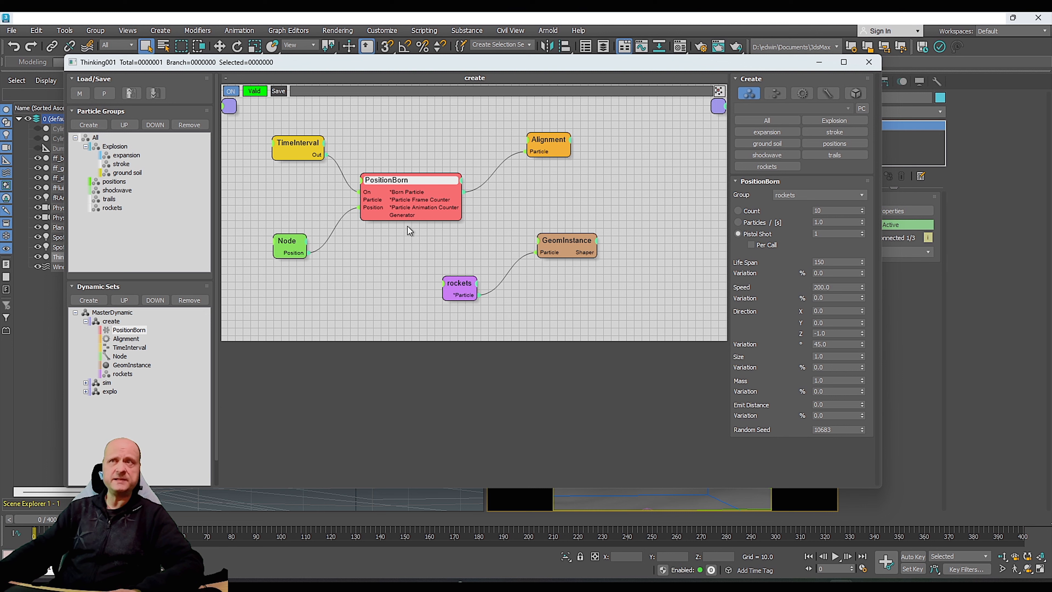
click(456, 285)
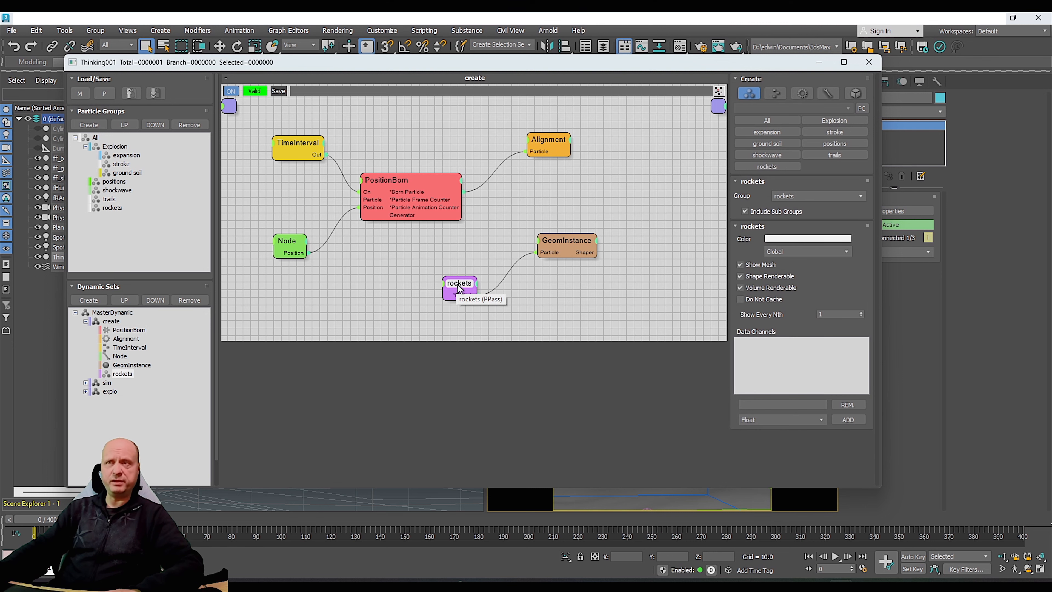
drag(457, 285, 458, 281)
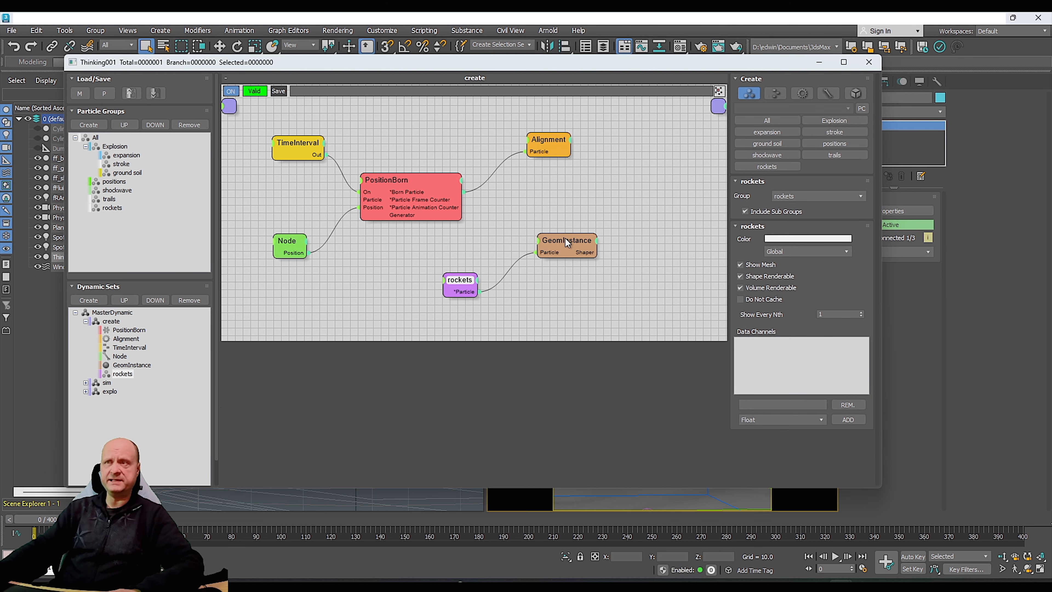
click(566, 241)
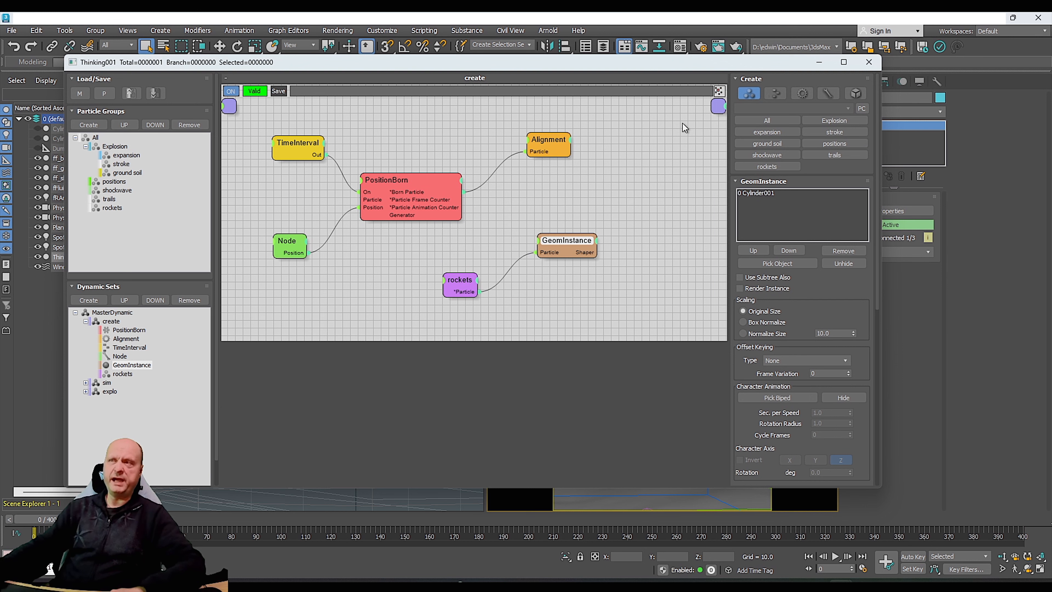
Collapse the create dynamic set and review the parameters of its PositionBorn operator.
click(85, 321)
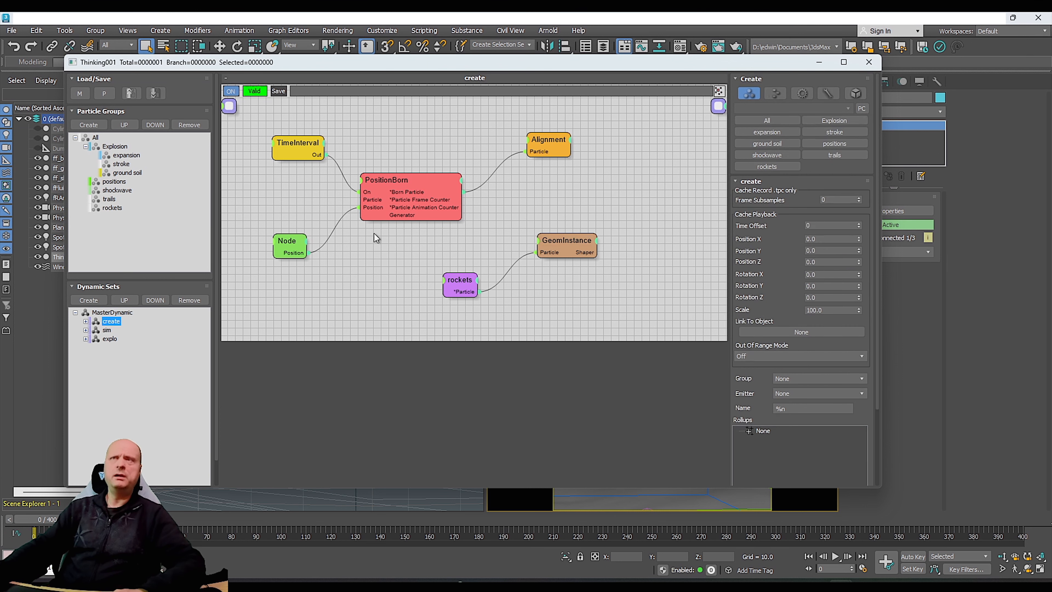
click(412, 179)
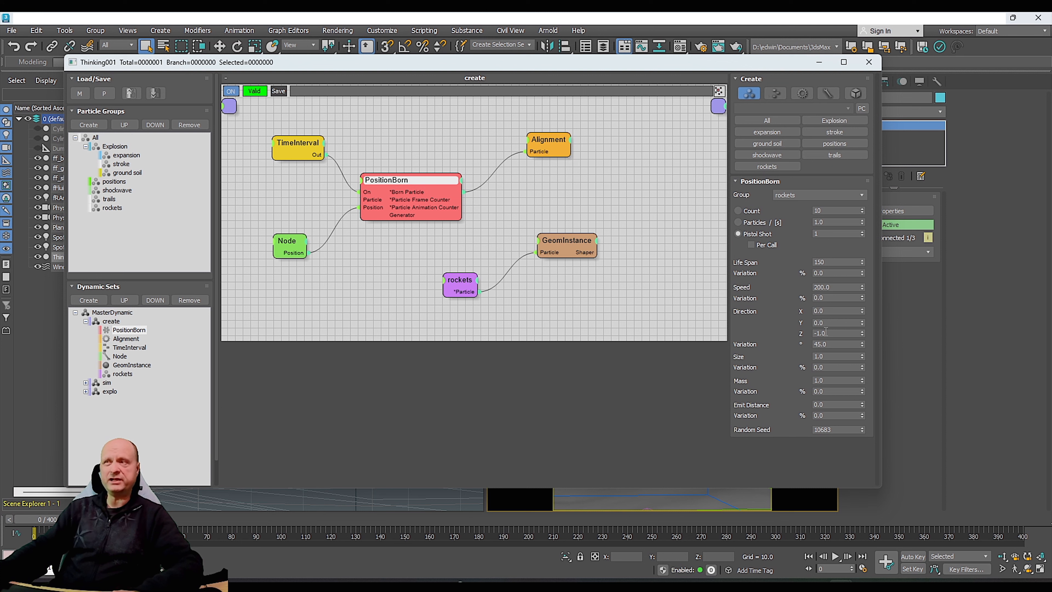
Examine the Z direction and speed settings of the rockets' PositionBorn operator, then collapse the create dynamic set.
drag(829, 332, 794, 336)
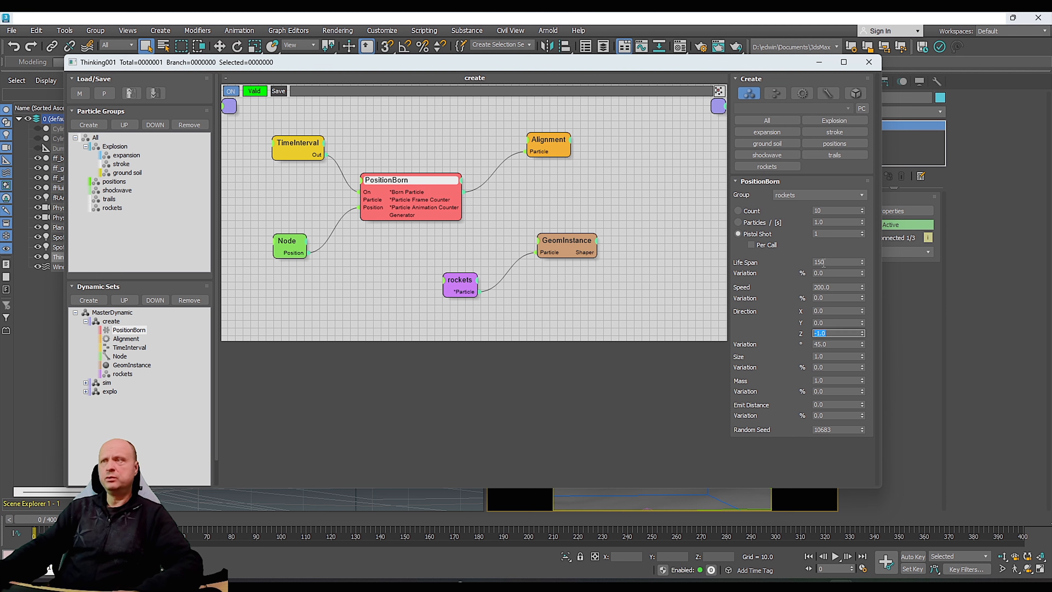
drag(842, 288, 777, 295)
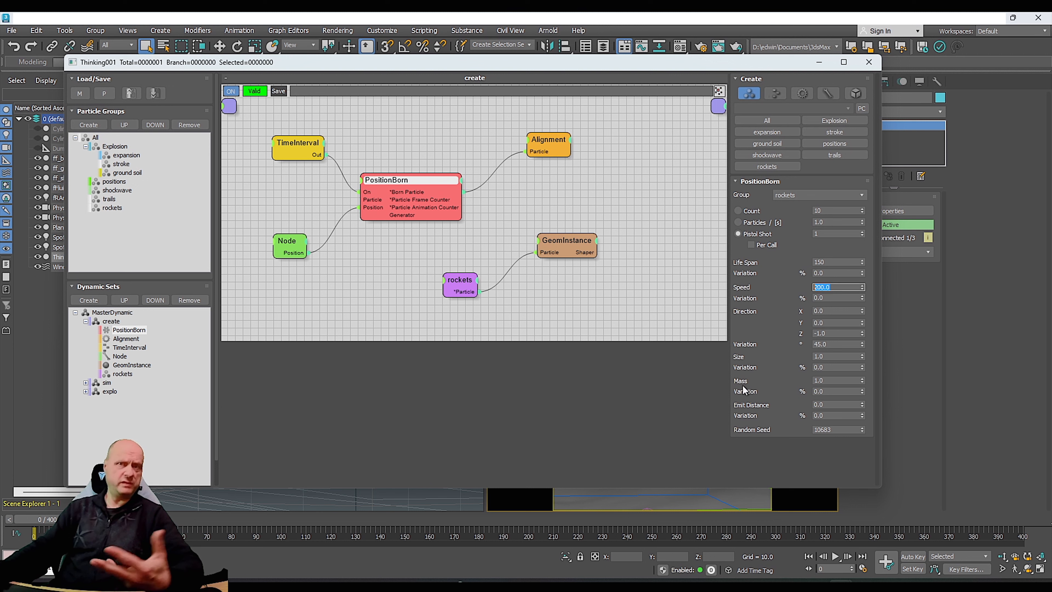
click(86, 322)
Open the sim dynamic set and examine its Node and PositionBorn operators, nudging both nodes upward in the graph.
click(86, 329)
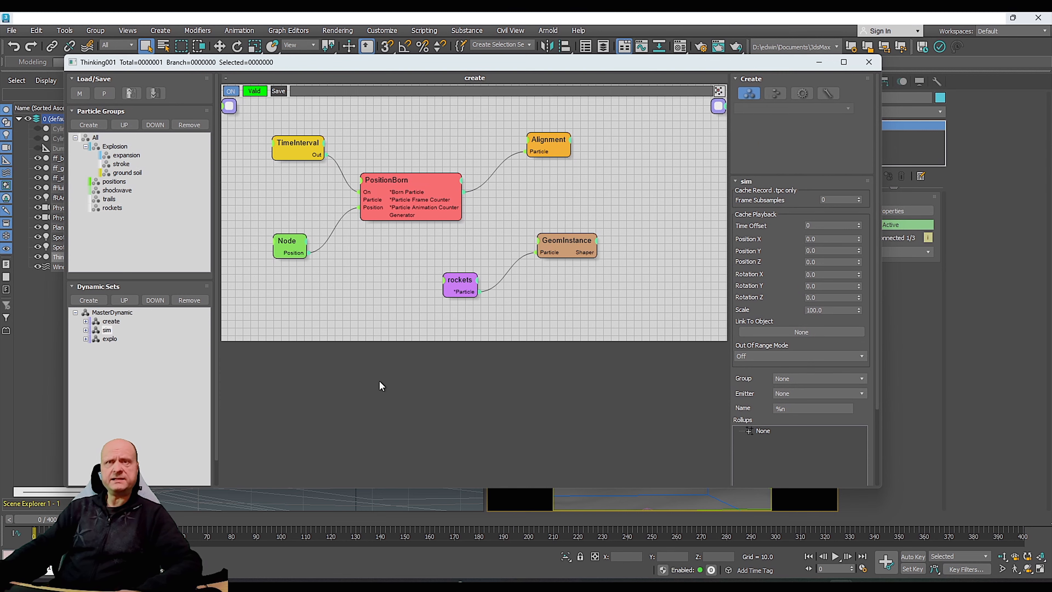
drag(286, 226, 295, 190)
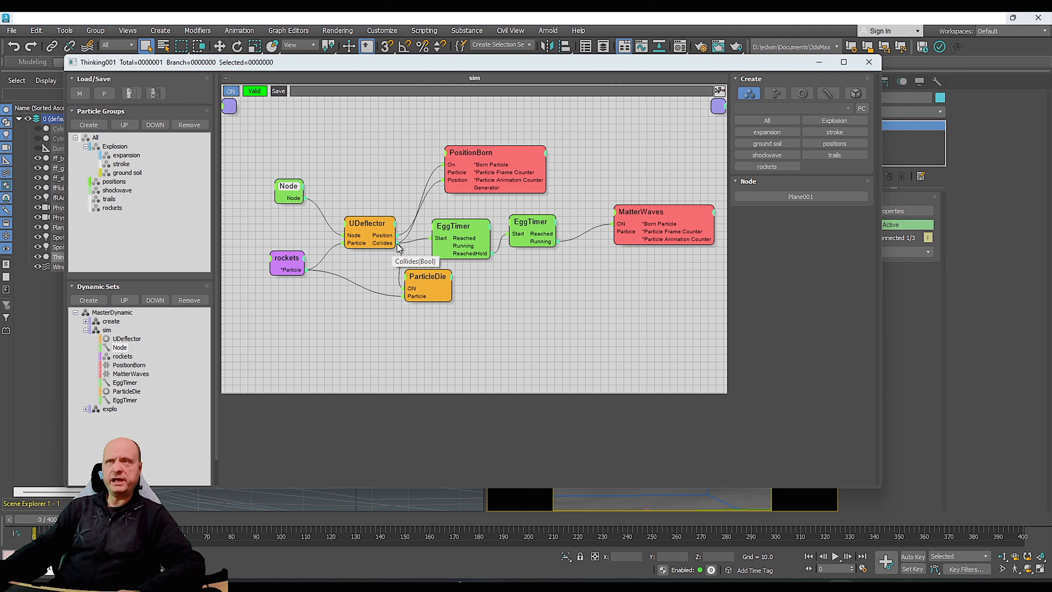
drag(473, 153, 463, 149)
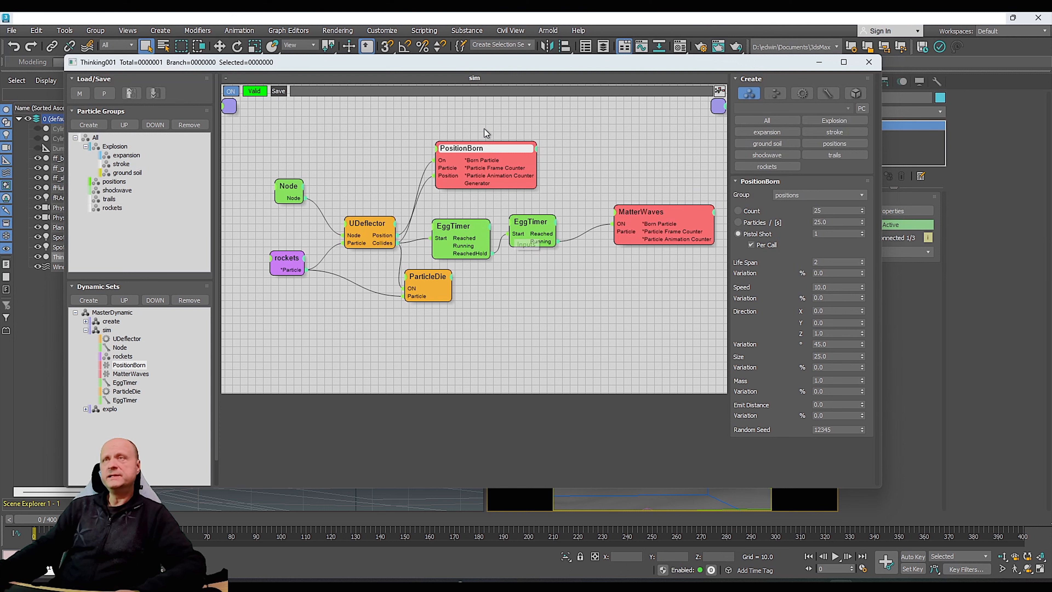
mouse_move(485, 149)
mouse_down()
mouse_move(491, 140)
mouse_move(470, 136)
mouse_up()
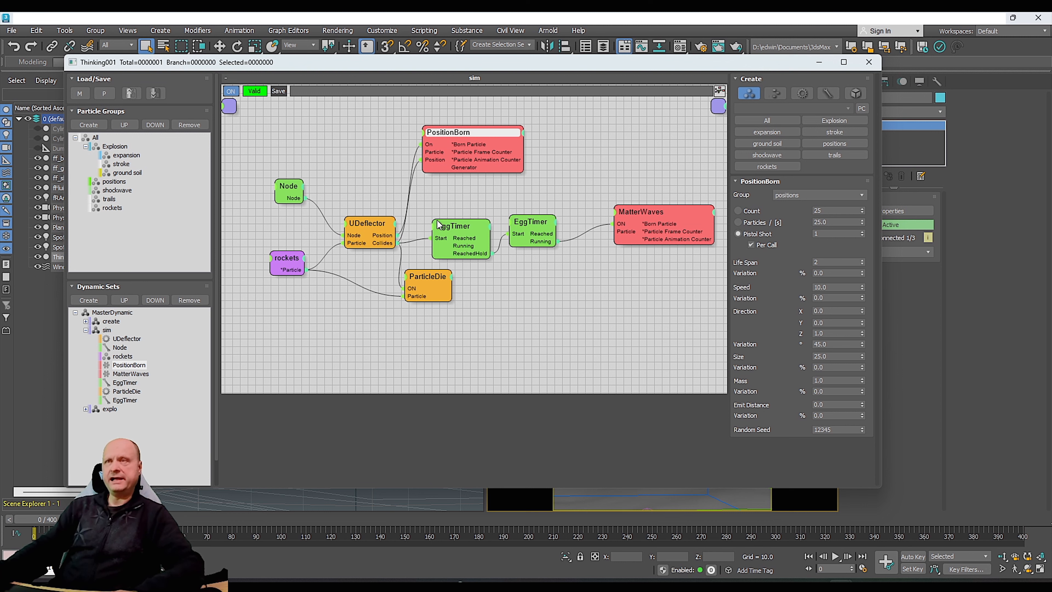
Compact the first EggTimer node to its connected ports, then inspect the EggTimer settings and the MatterWaves ground soil emitter.
double_click(454, 227)
double_click(454, 228)
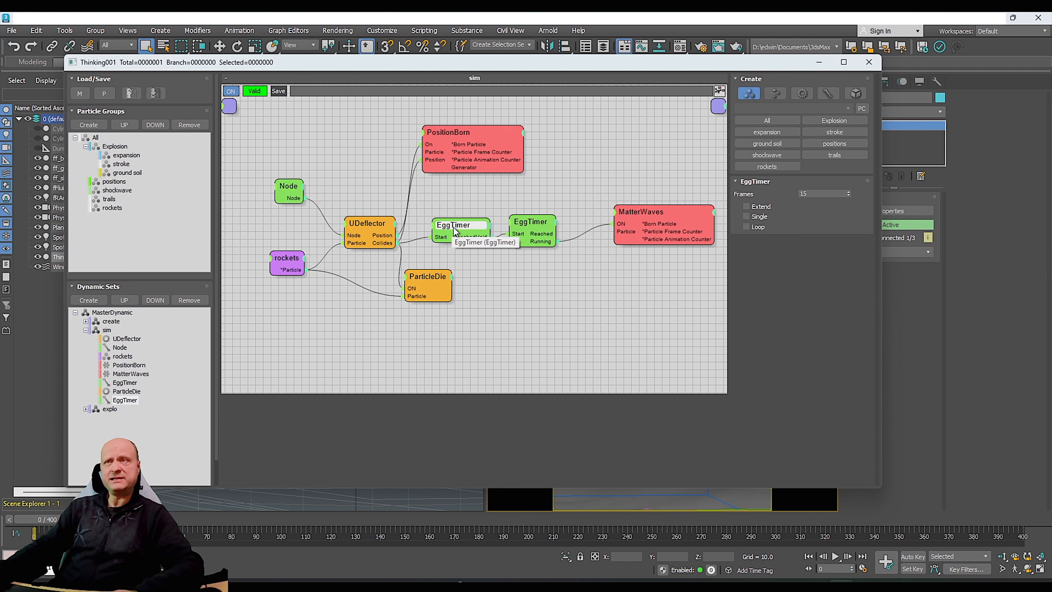
drag(451, 223, 451, 226)
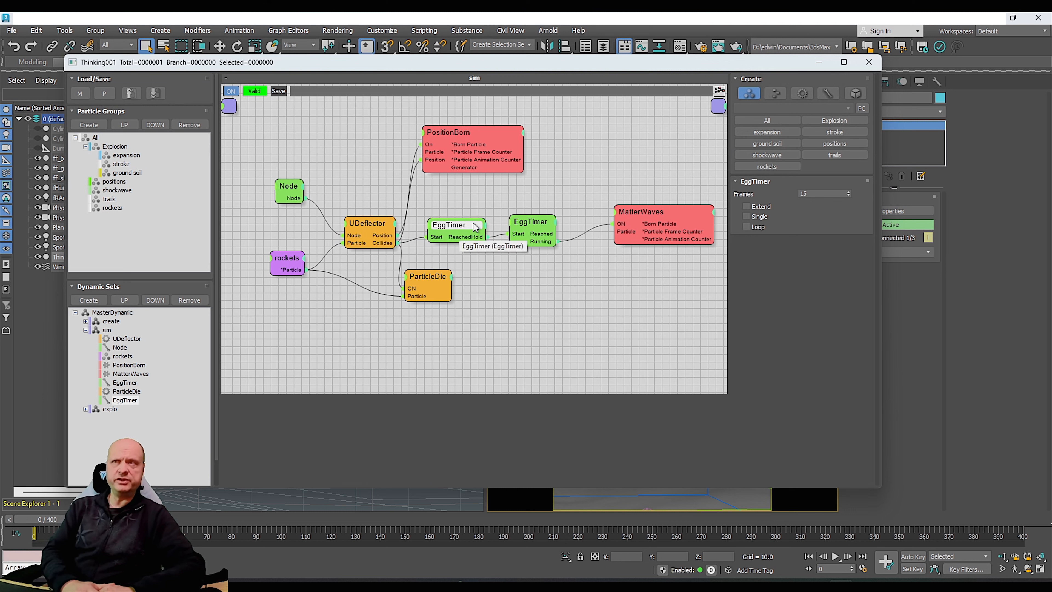
click(683, 212)
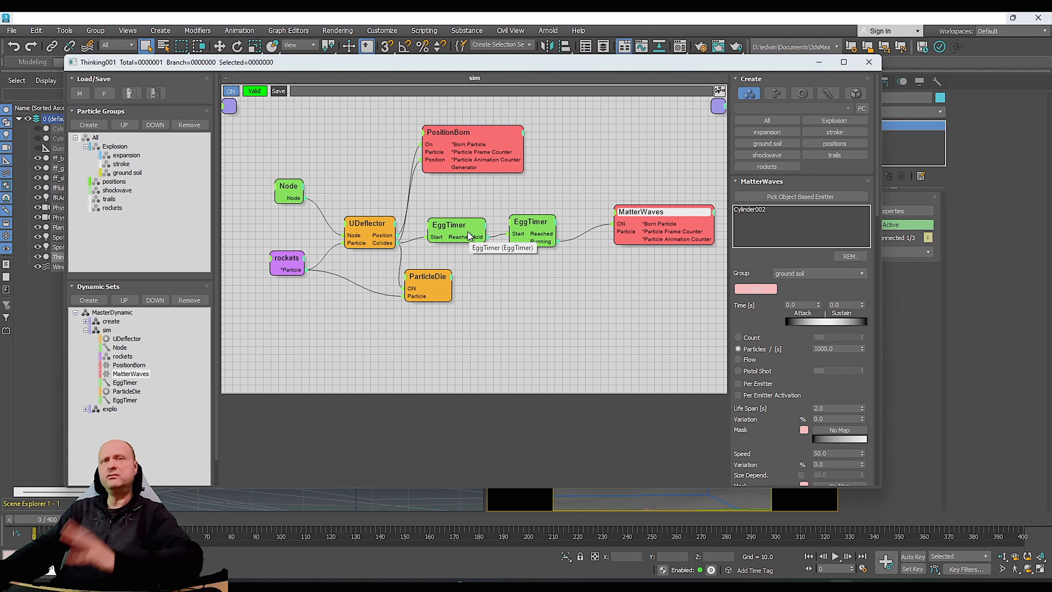
Close the thinkingParticles window and play the animation to frame 28 to watch the rocket fall in the Front viewport.
click(870, 62)
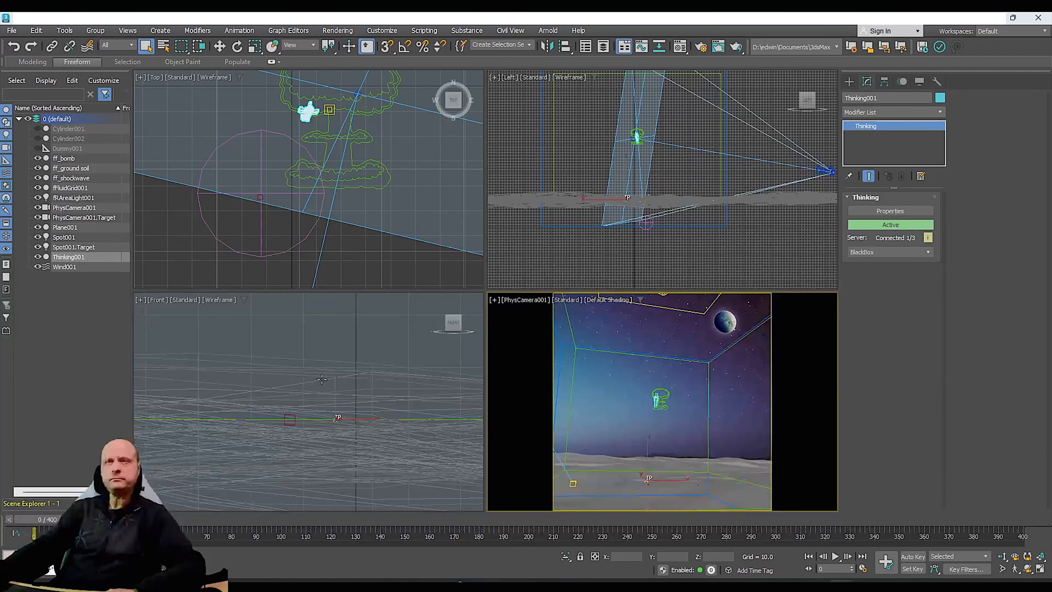
scroll(326, 378, down, 8)
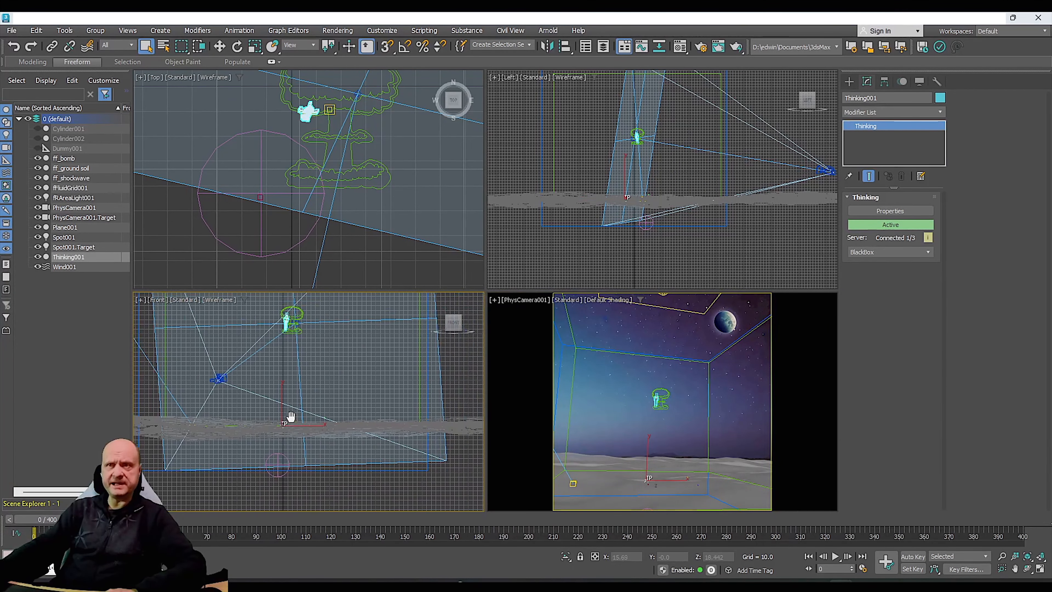
click(836, 556)
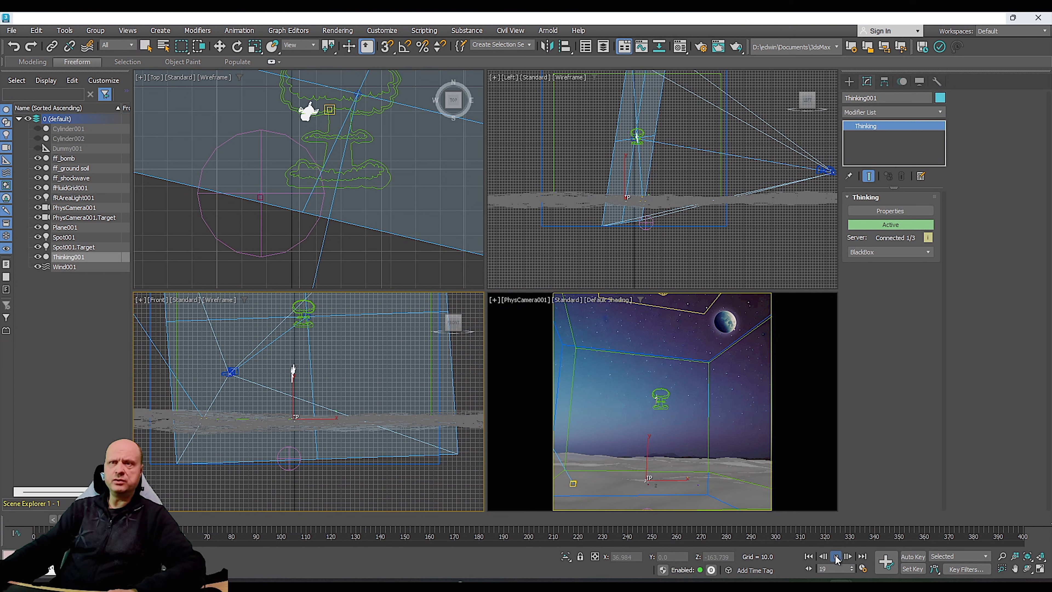
click(836, 556)
scroll(281, 419, up, 5)
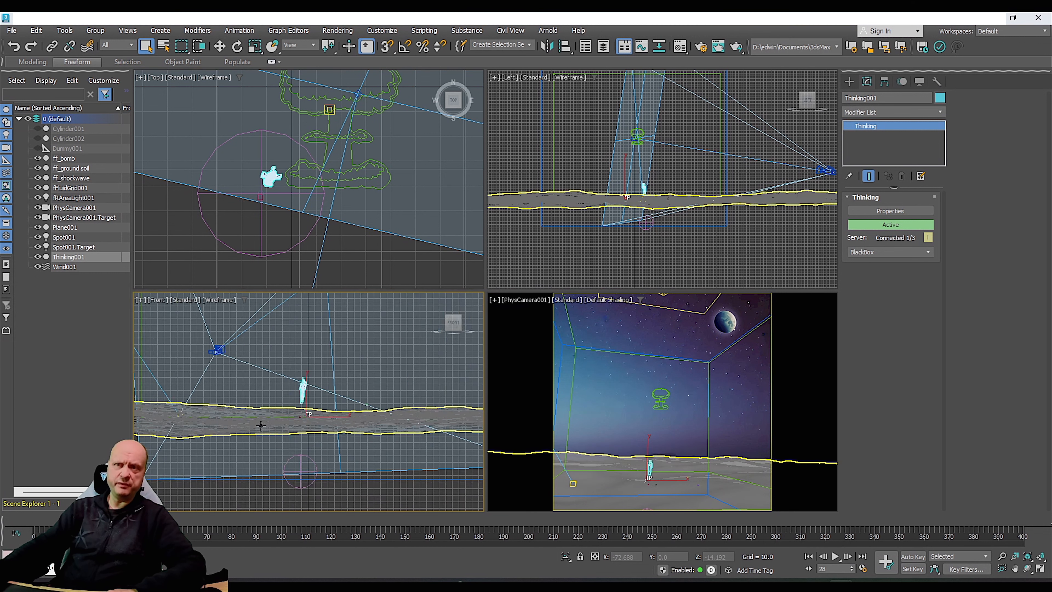
middle_drag(380, 409, 366, 419)
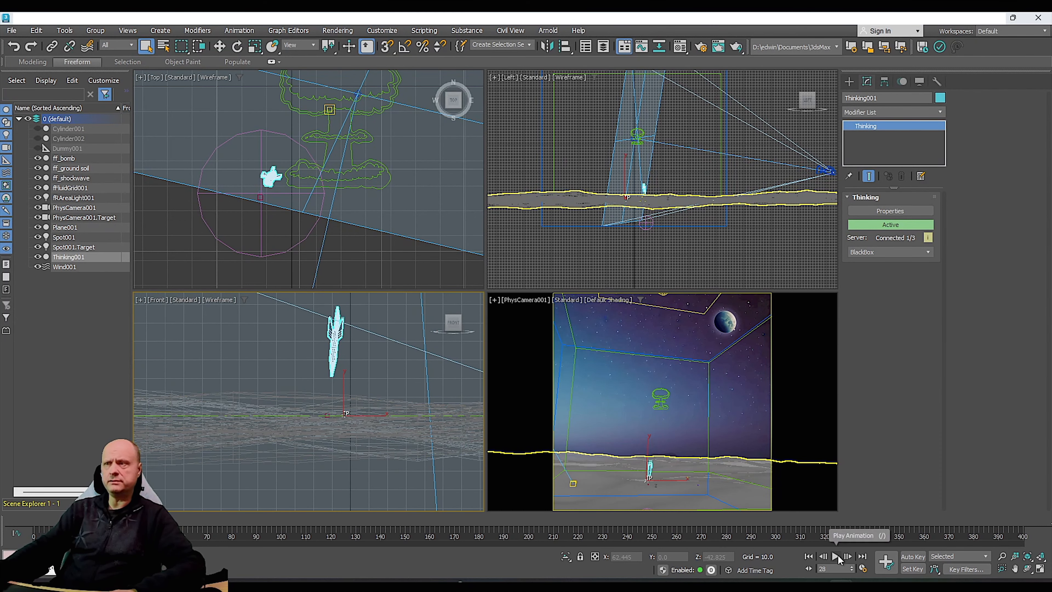
Play the animation on in stages through the impact, pausing at frames 45 and 98 to examine the explosion particles.
click(836, 556)
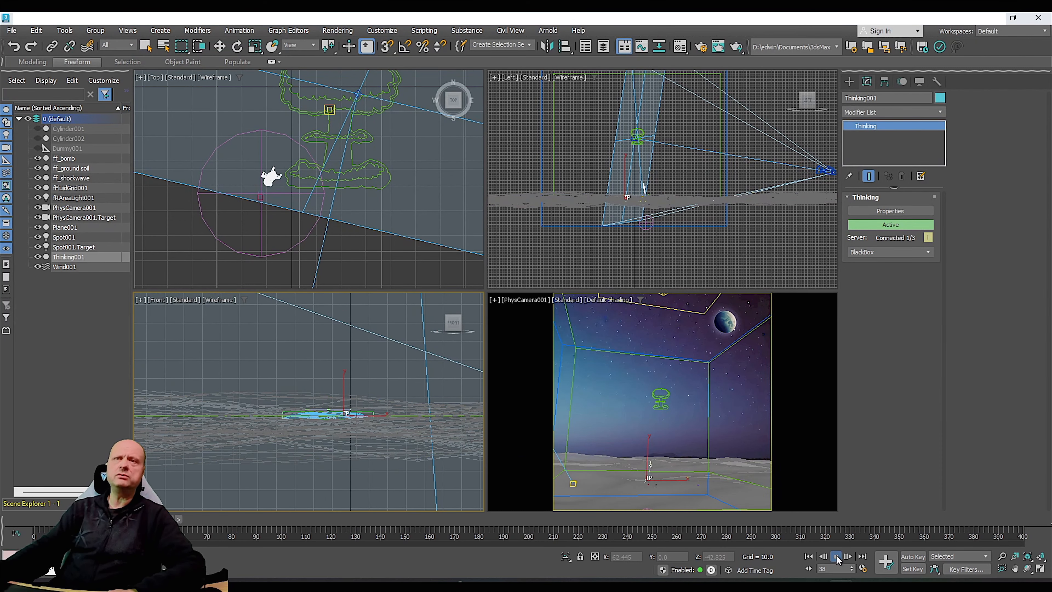
click(836, 557)
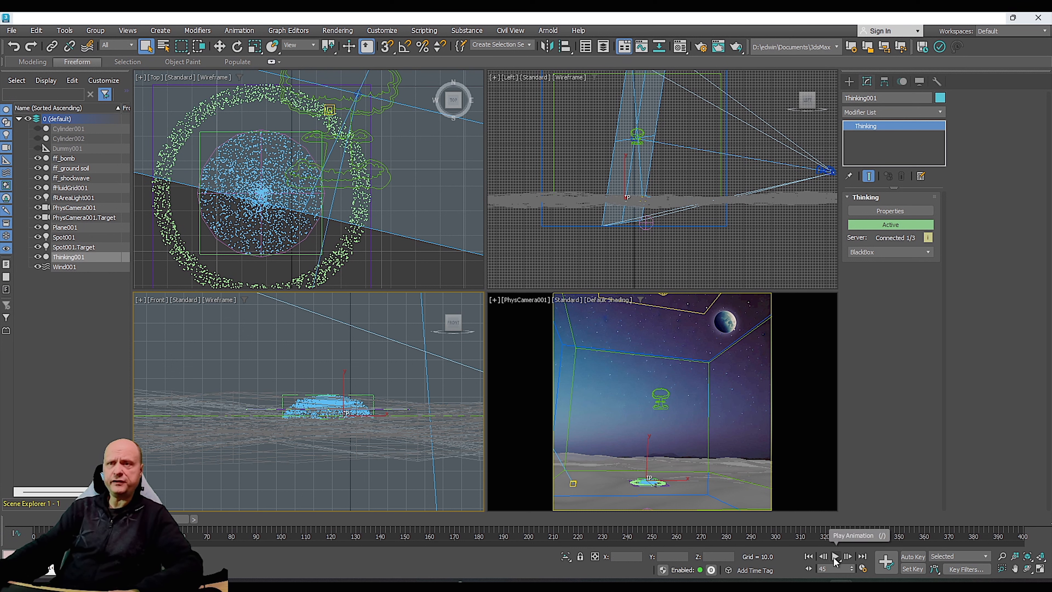
click(834, 557)
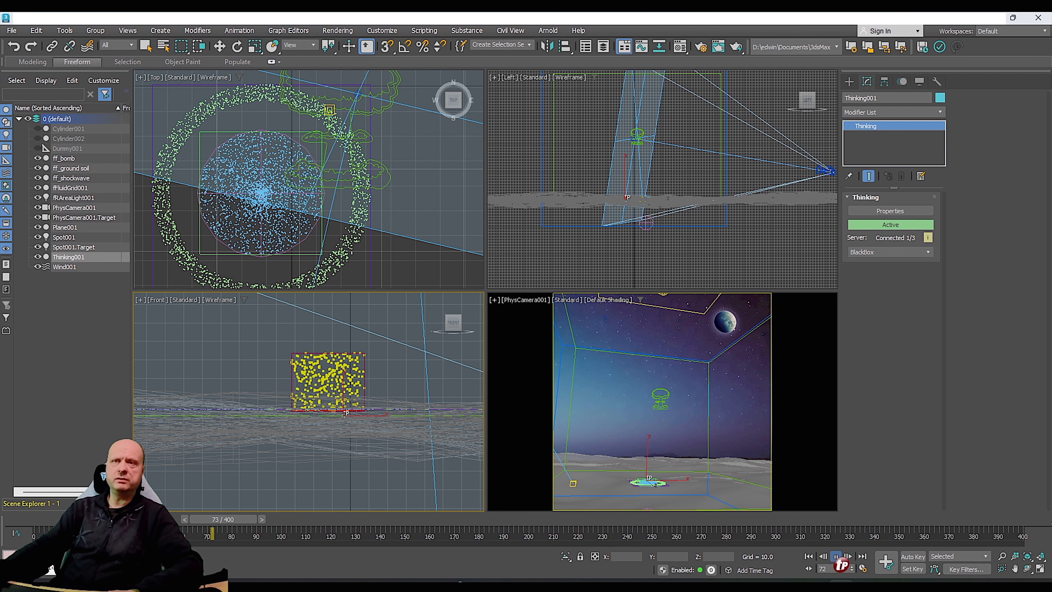
click(834, 556)
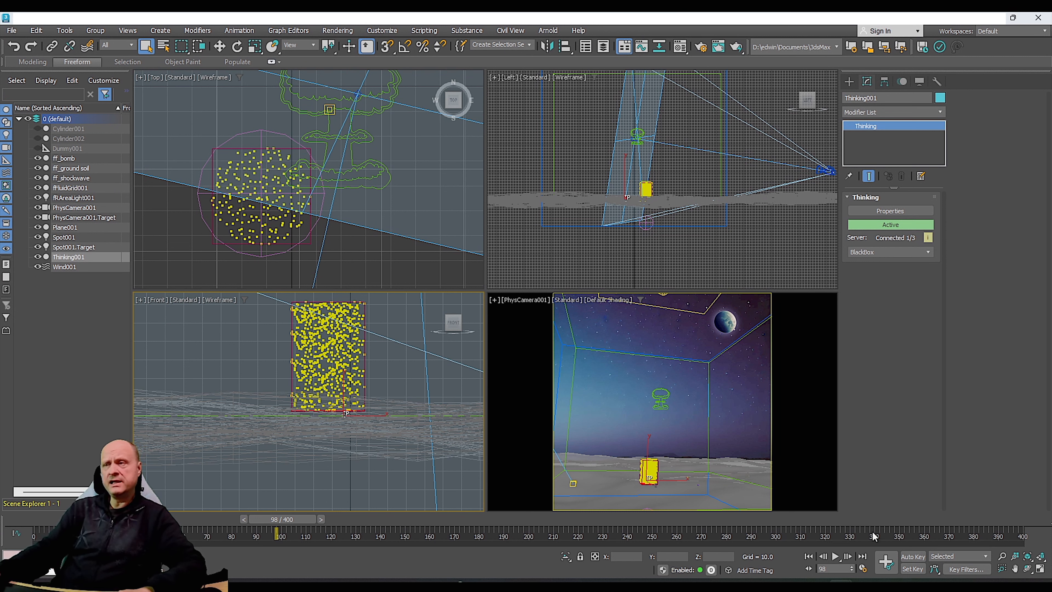
Rewind to the first frame and replay the rocket impact, stopping at frame 48.
click(809, 556)
click(837, 556)
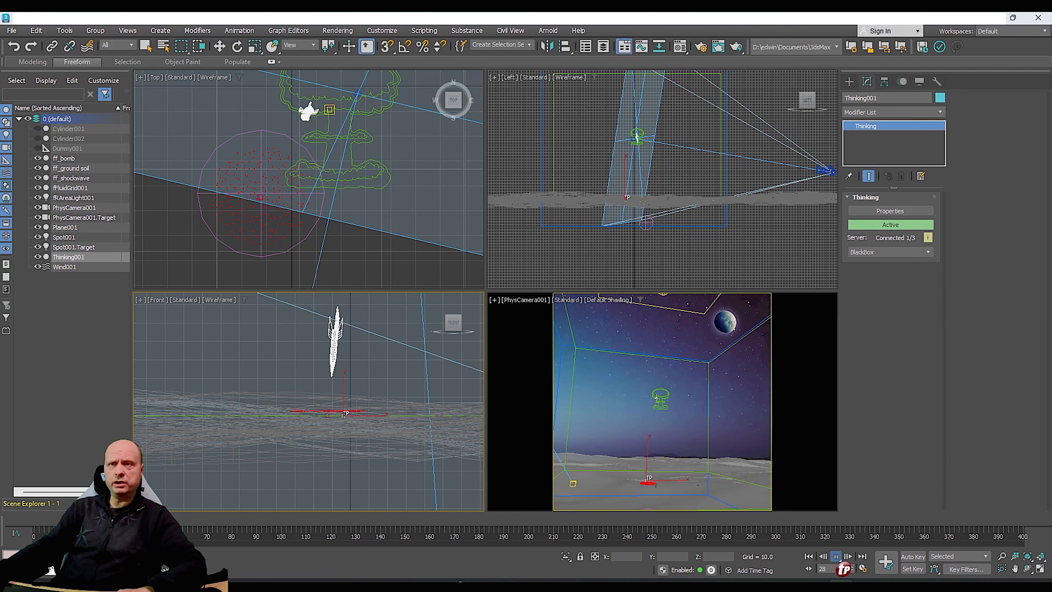
click(836, 556)
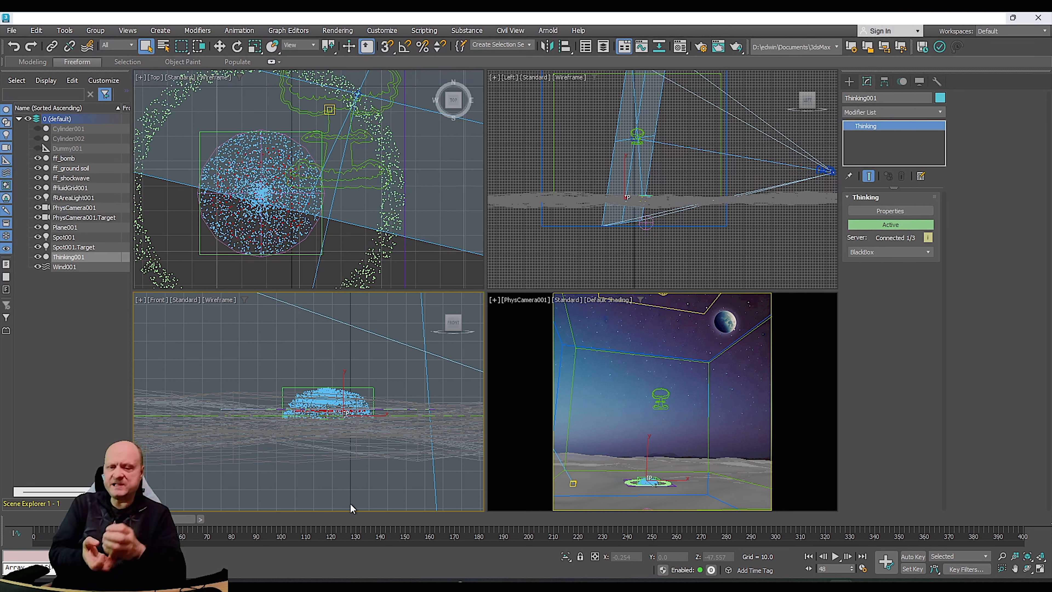
Watch the shockwave ring expand in the Top viewport, pausing playback at frame 40 and again at frame 93.
click(835, 557)
click(835, 557)
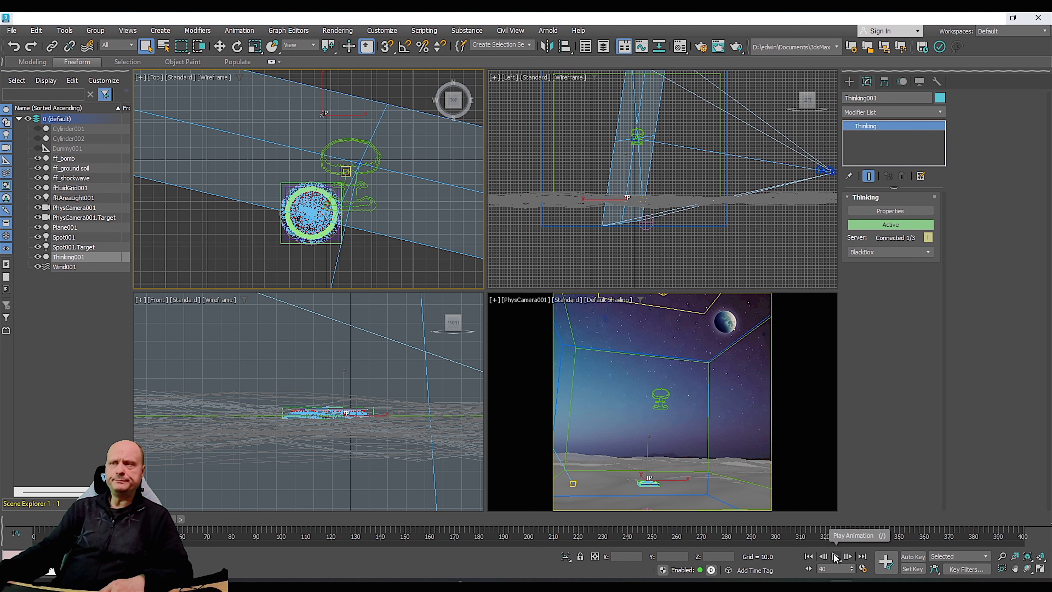
click(835, 556)
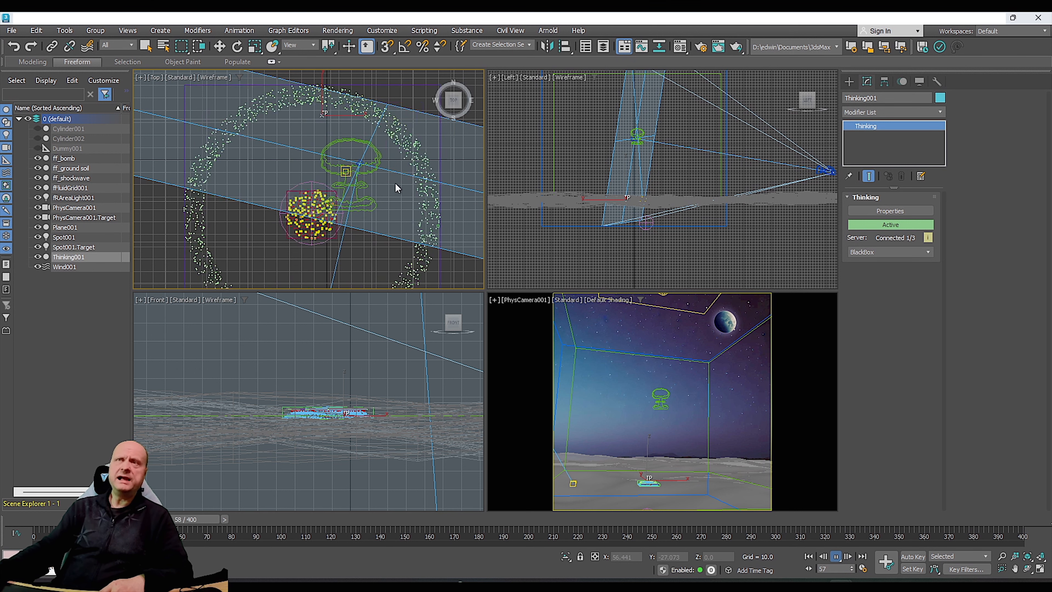
click(835, 556)
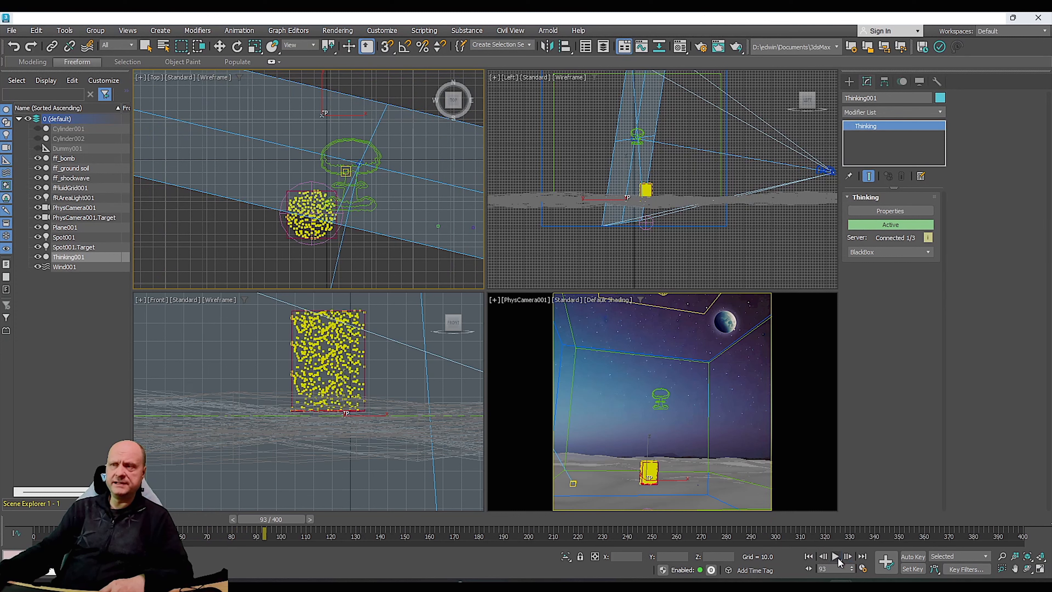
key(q)
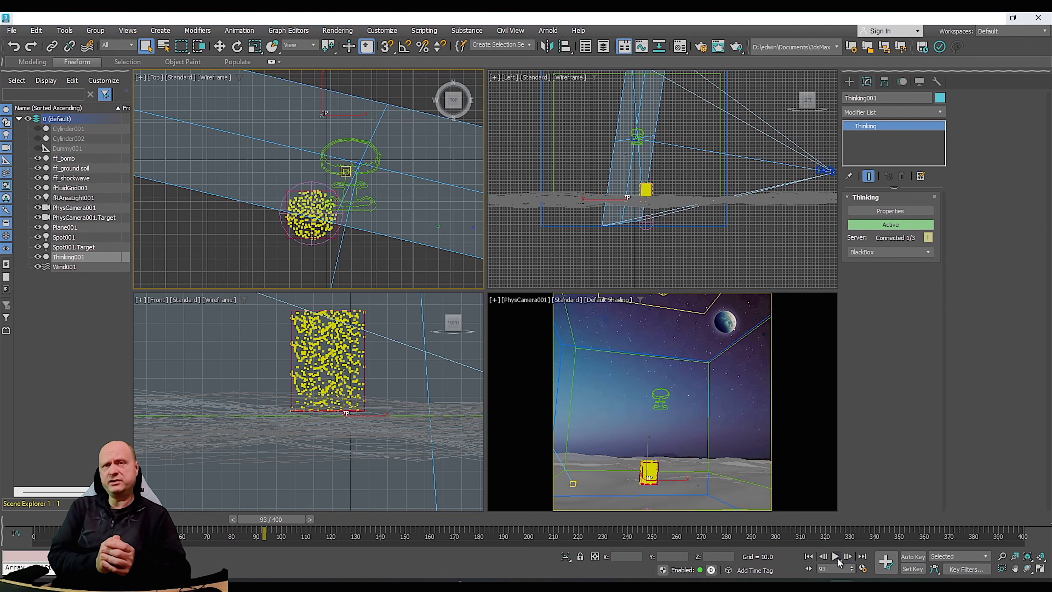
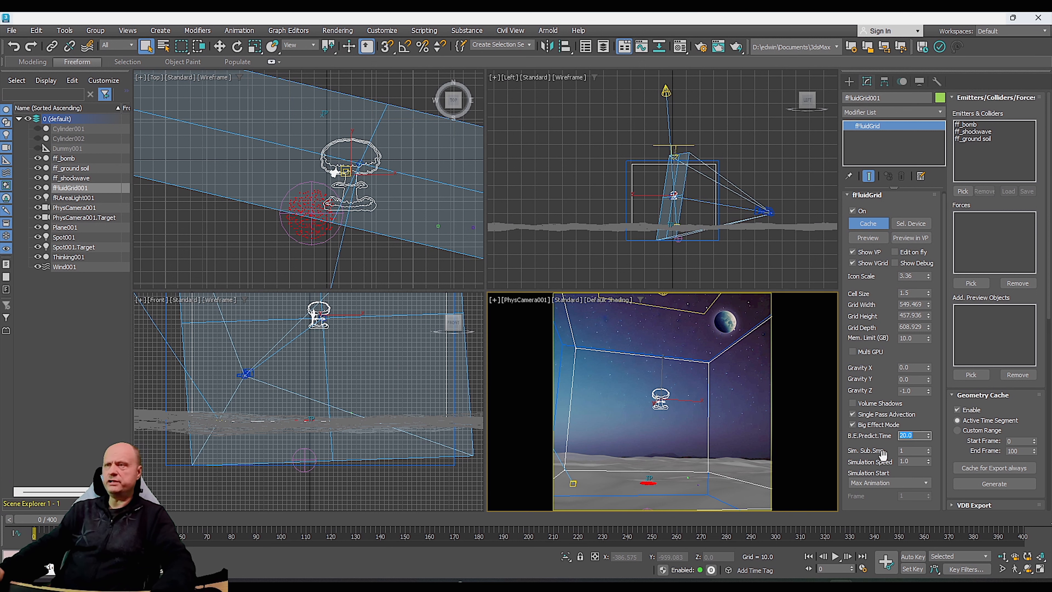
Set the fluid grid's B.E. Predict. Time to 1.0 and start the finalFluid preview.
text(1)
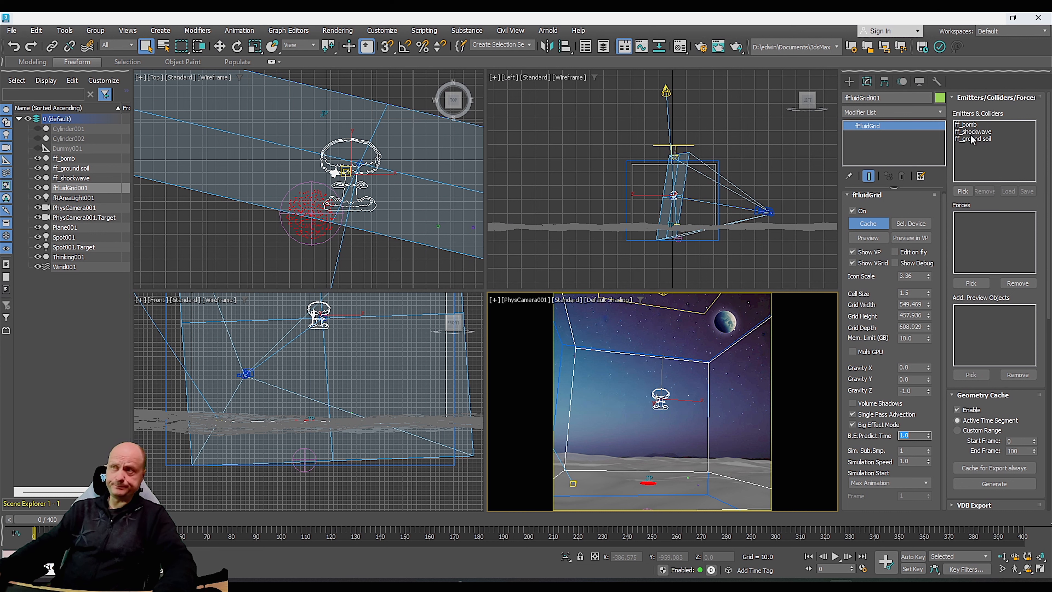
click(954, 98)
click(955, 98)
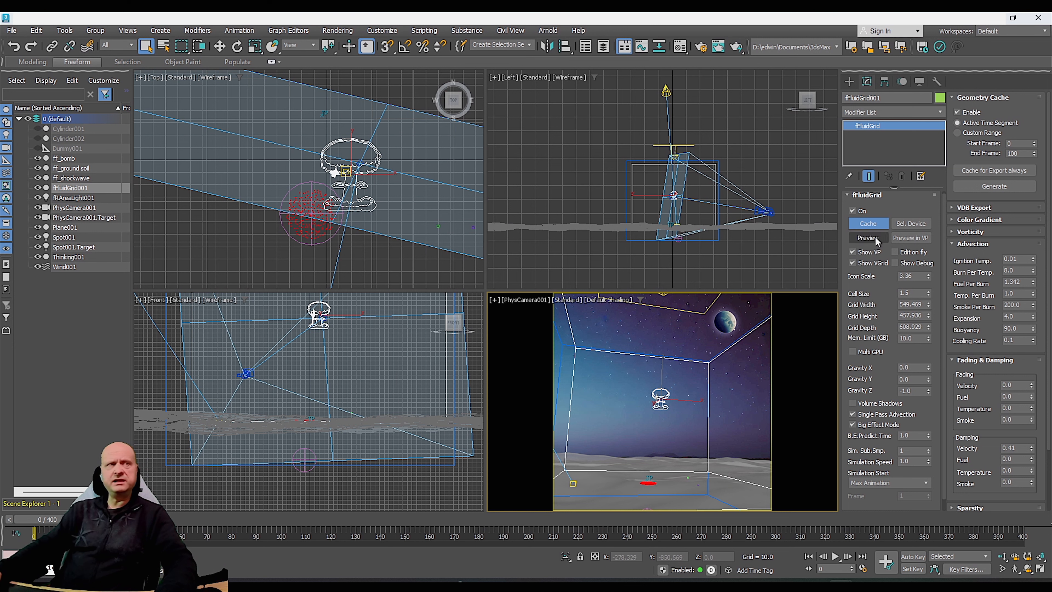
click(868, 238)
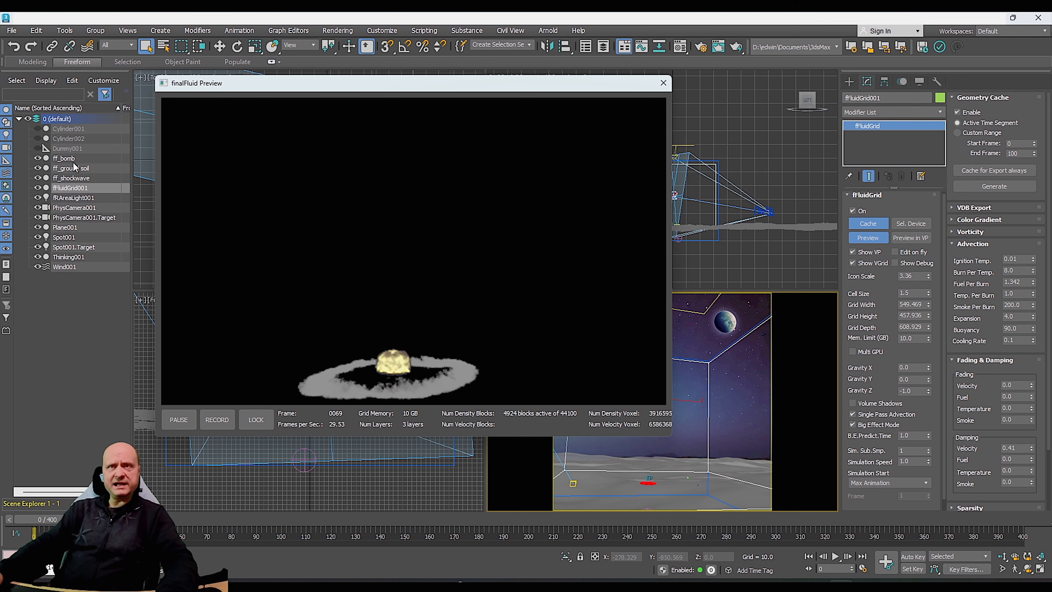
Turn off the ff_bomb and ff_shockwave fluid emitters to preview the ground soil smoke alone.
click(68, 159)
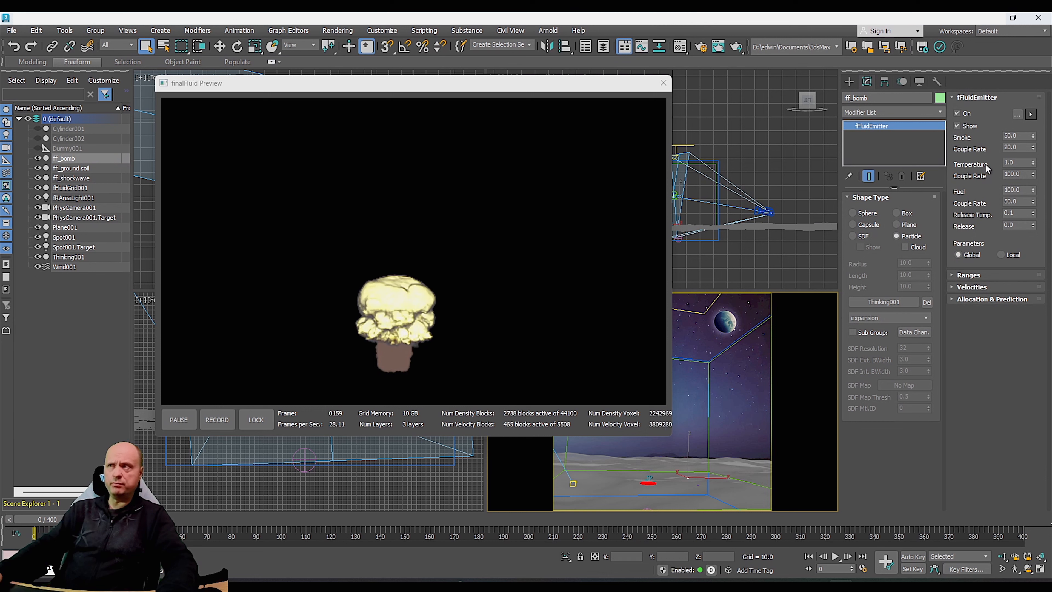
click(958, 113)
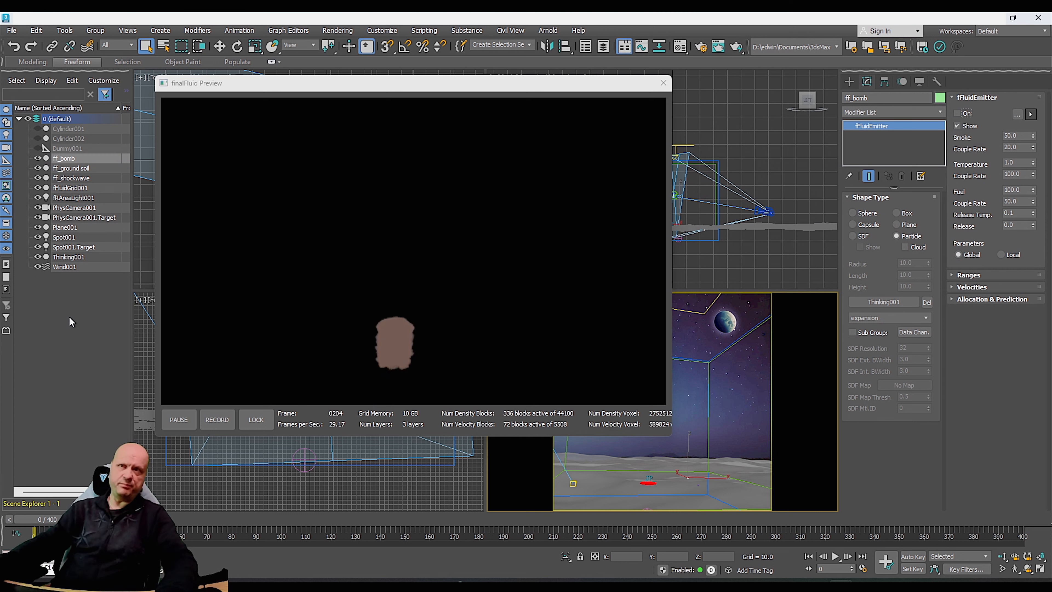
click(83, 177)
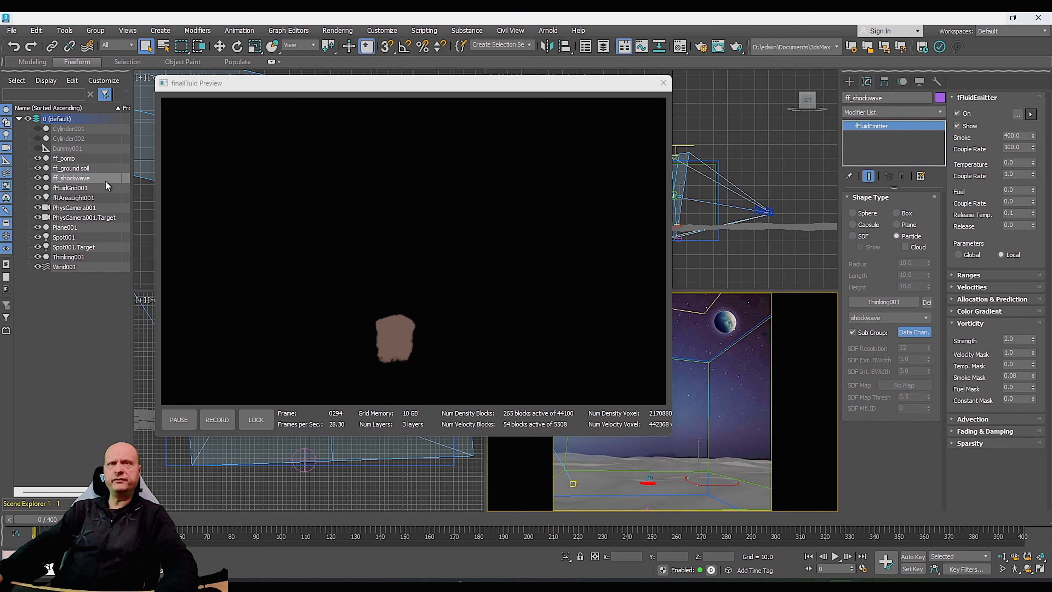
click(958, 113)
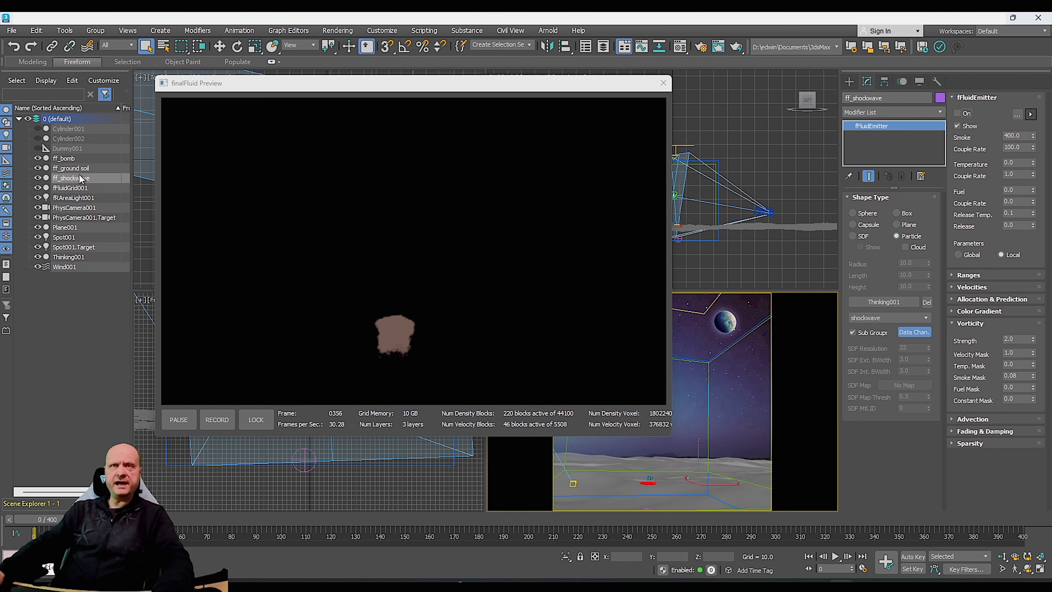
click(958, 114)
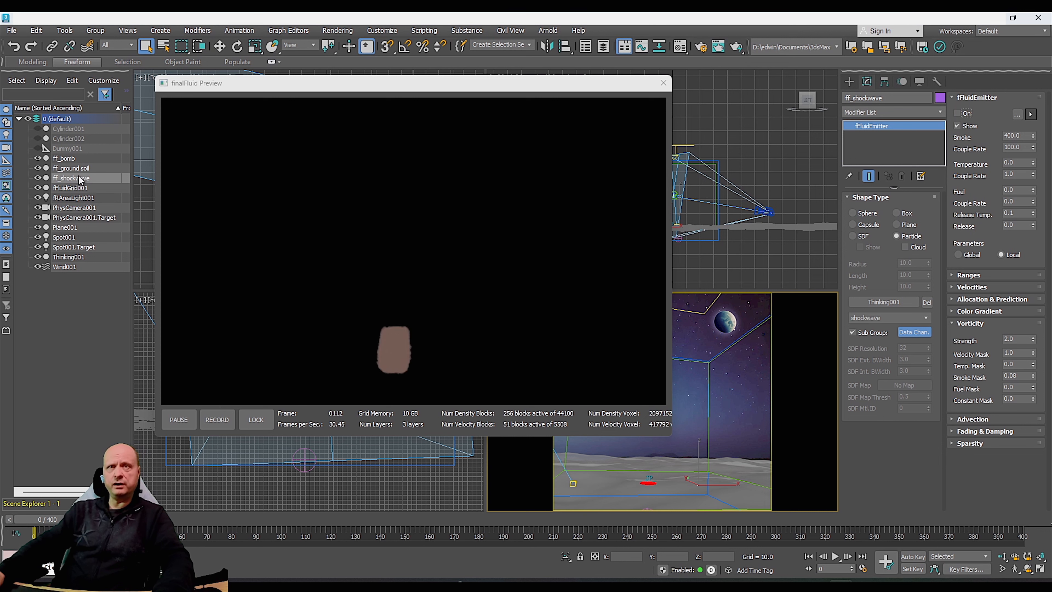
Turn the ff_bomb fluid emitter back on to preview the bomb explosion with the ground soil.
click(66, 158)
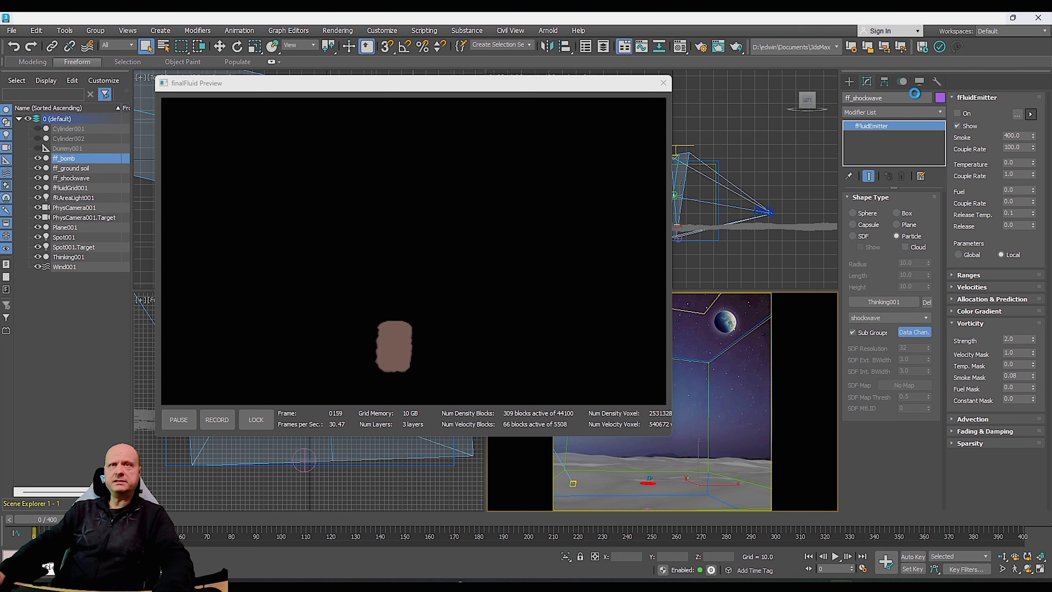
click(958, 114)
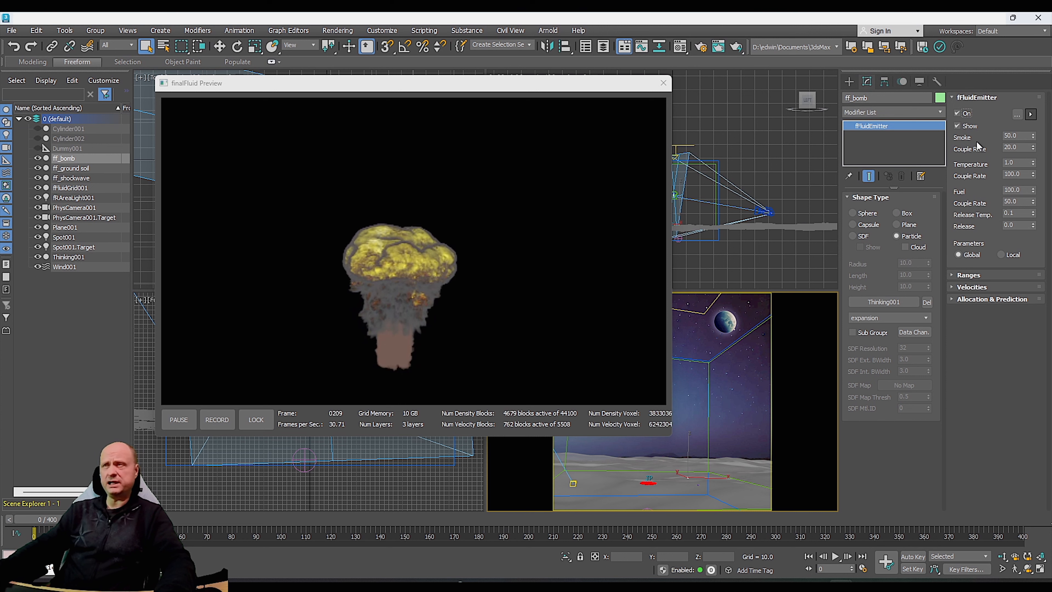
Set the ff_bomb emitter's Fuel to 20 to preview its effect on the explosion.
double_click(1022, 135)
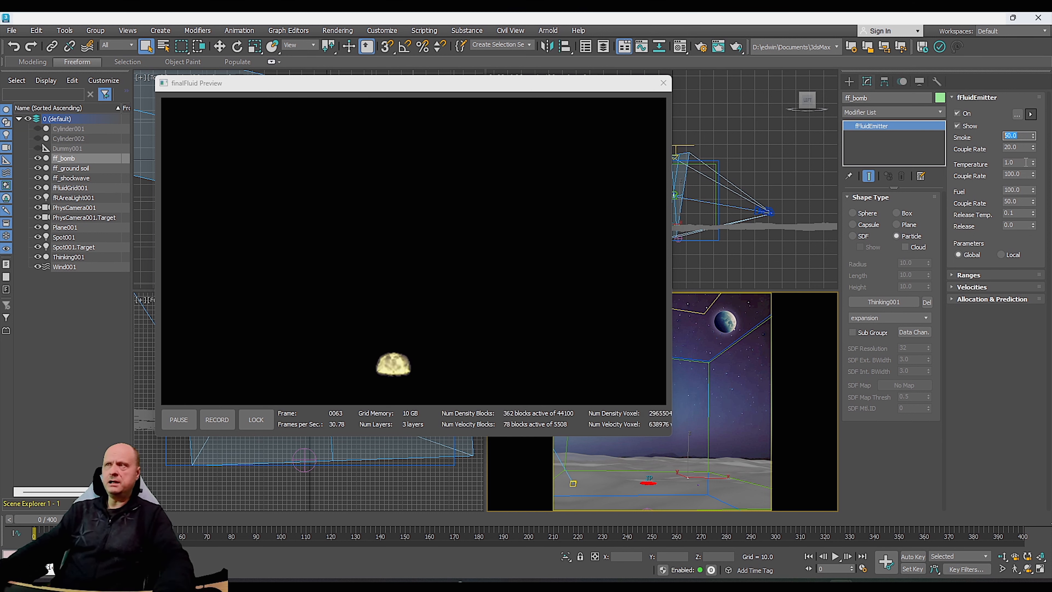
double_click(1011, 162)
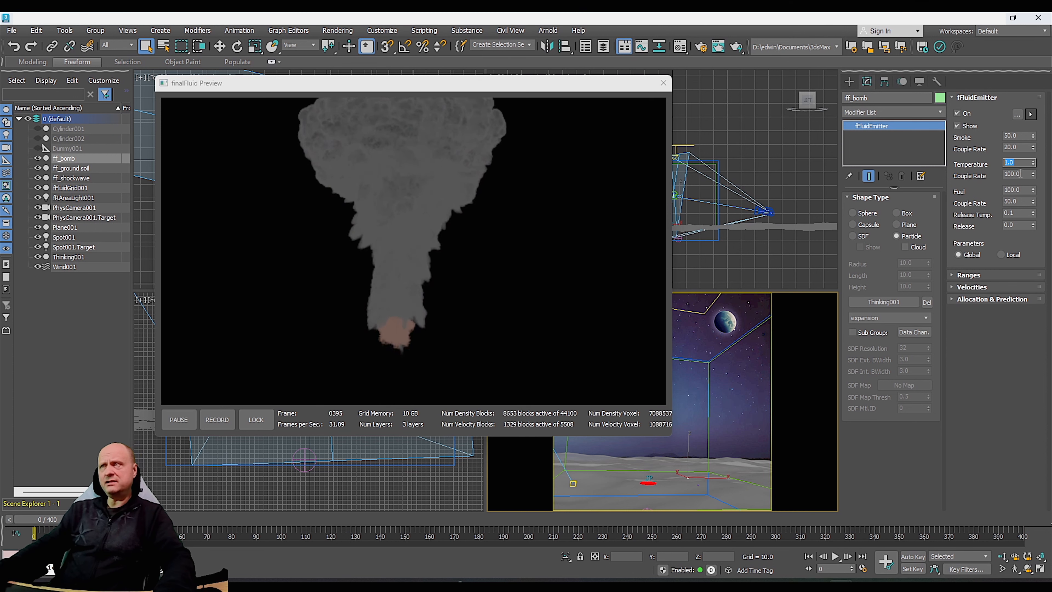
key(Tab)
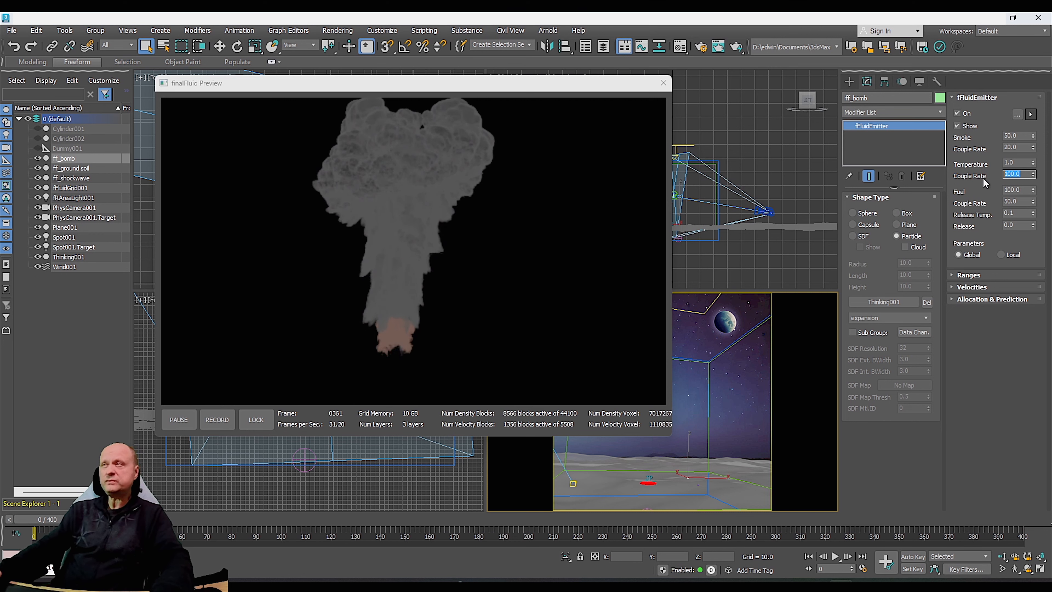
click(1022, 188)
text(20)
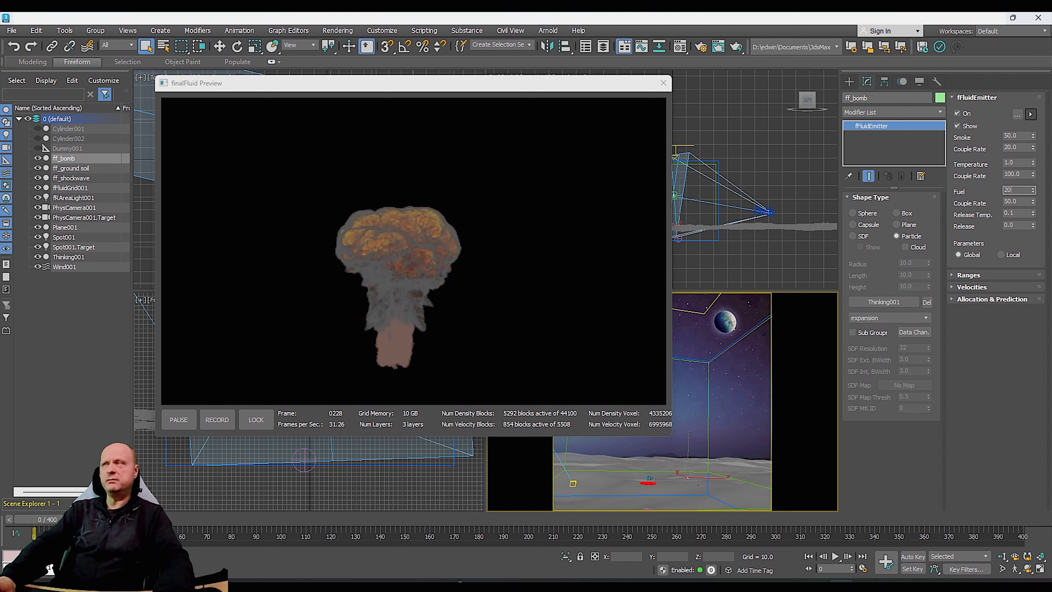
key(Return)
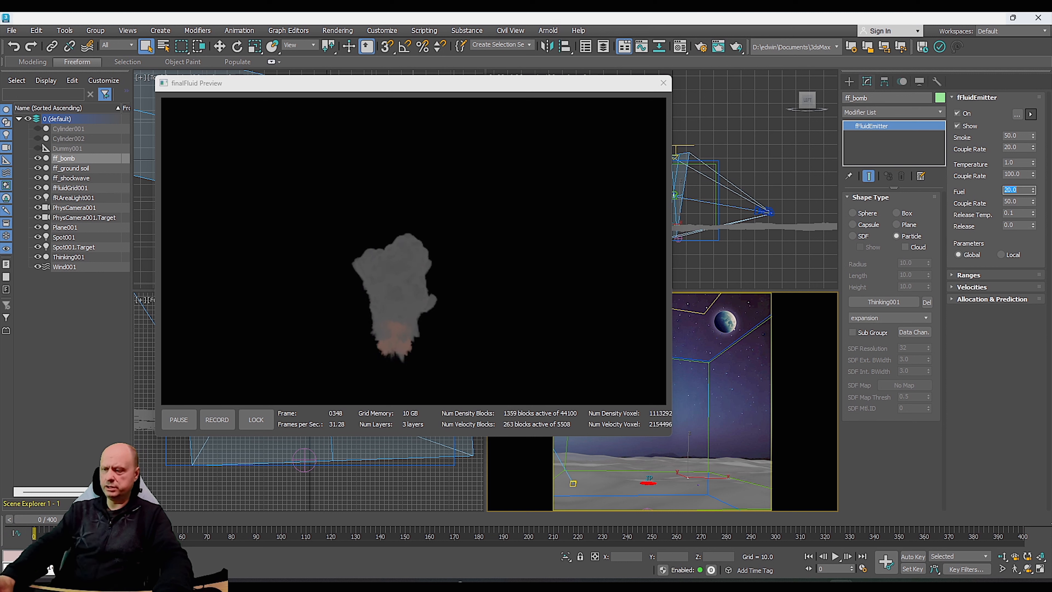
Try a Fuel value of 200 on the ff_bomb emitter and restore it to 100.
text(200)
key(Return)
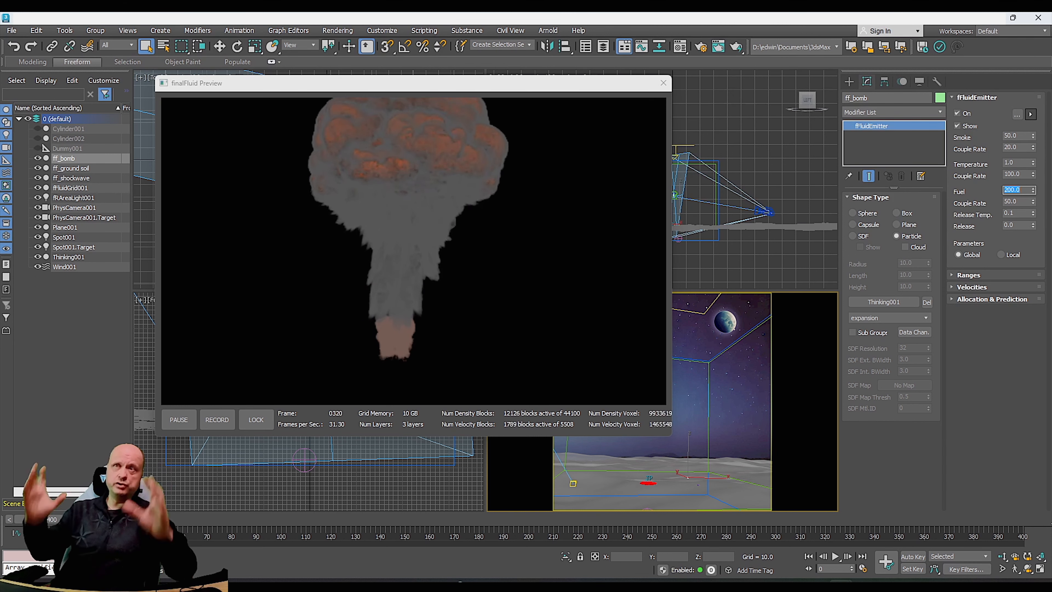
text(100)
key(Return)
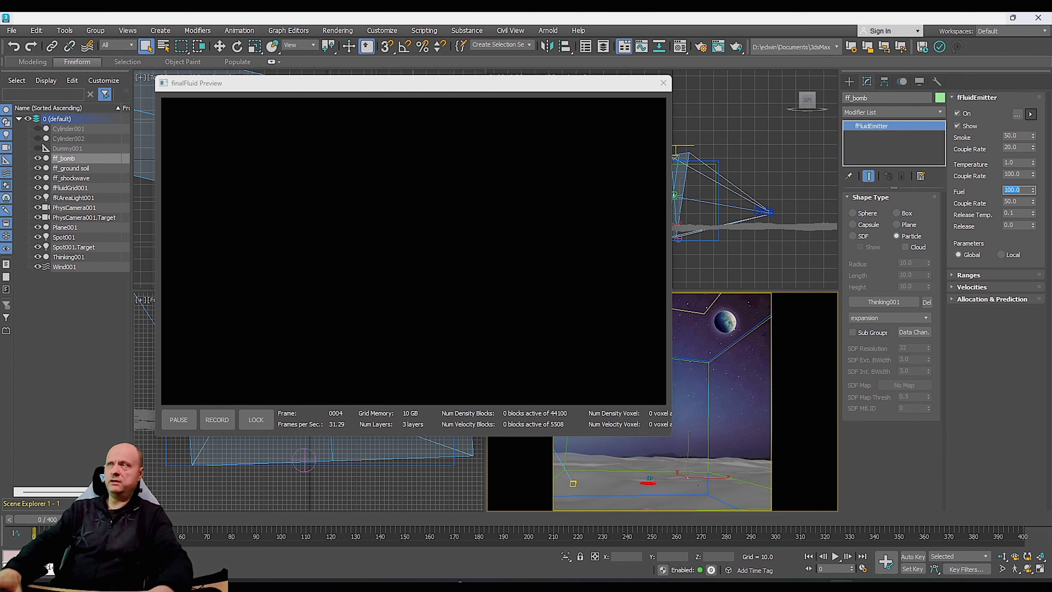
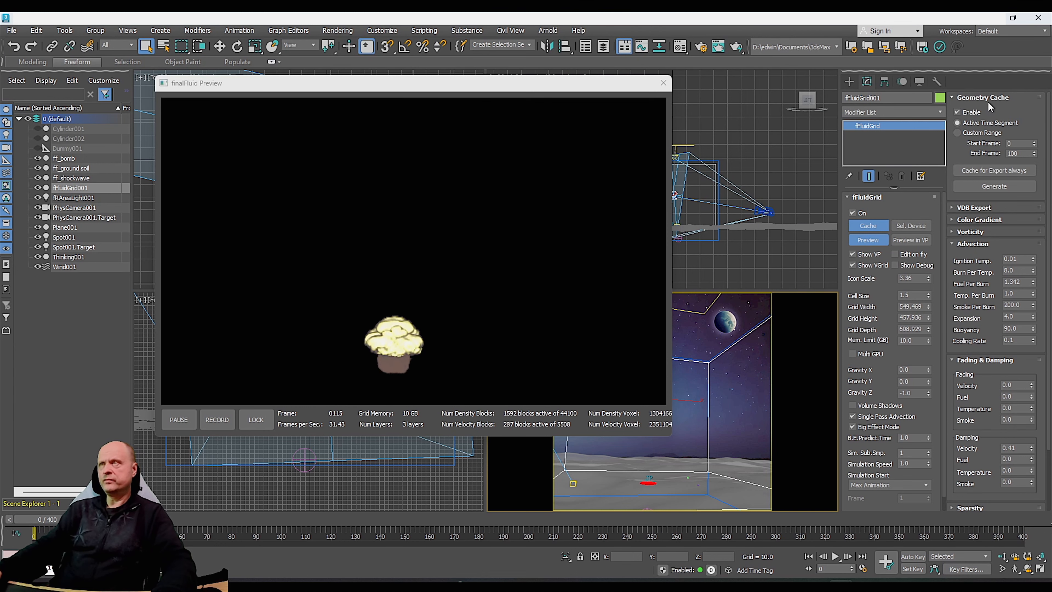
Preview the explosion with the fluid grid's Vorticity Strength at 0, and restore it to 1.
scroll(980, 98, down, 3)
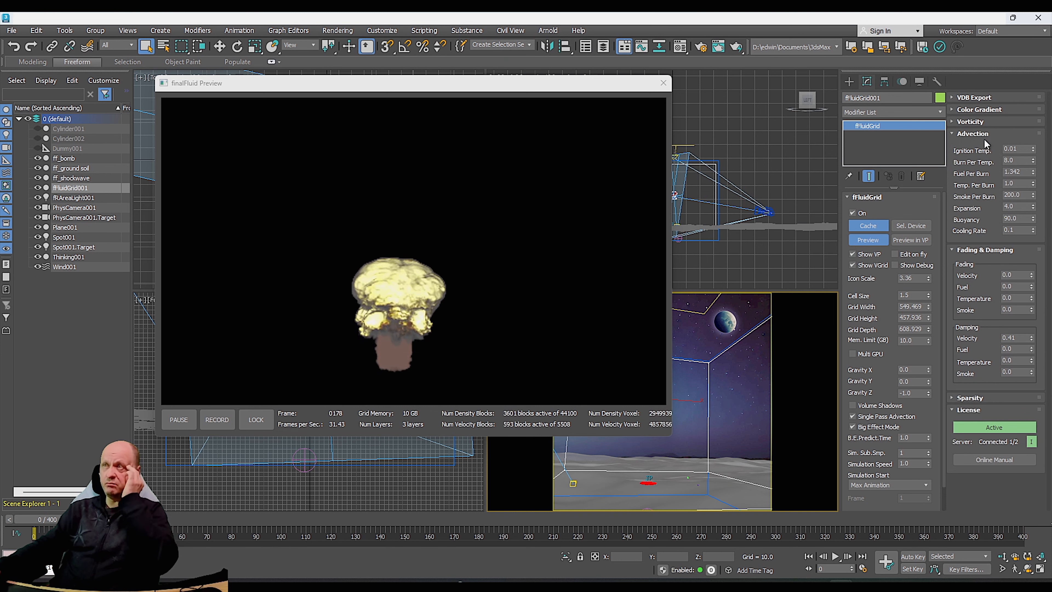
click(984, 121)
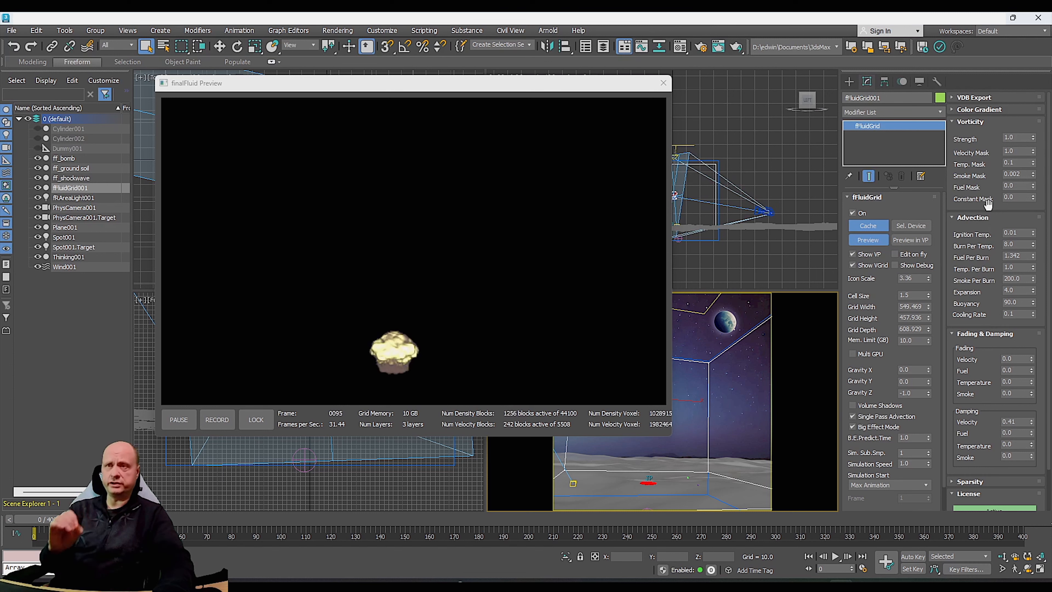
right_click(1034, 140)
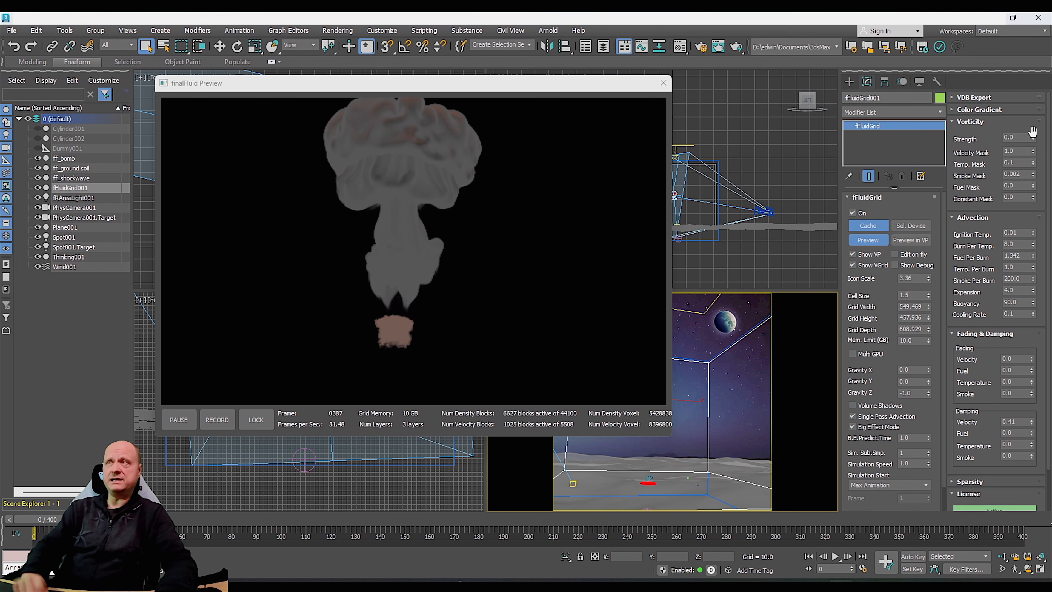
drag(1023, 137, 961, 135)
key(Return)
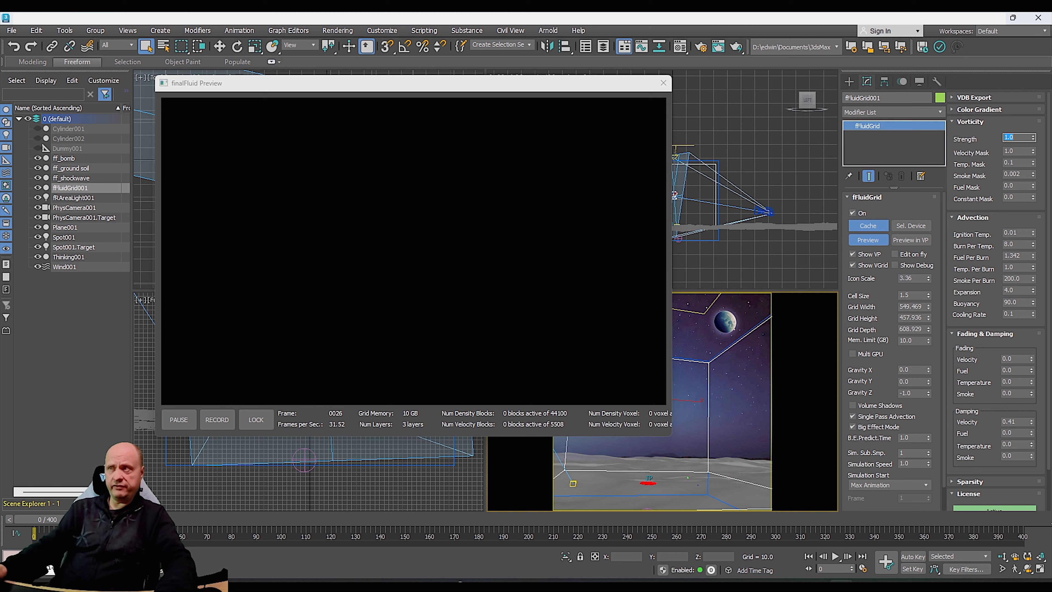
Test the fluid grid's Vorticity Strength at 10 and 5 in the preview, and return it to 1.
drag(1020, 137, 967, 140)
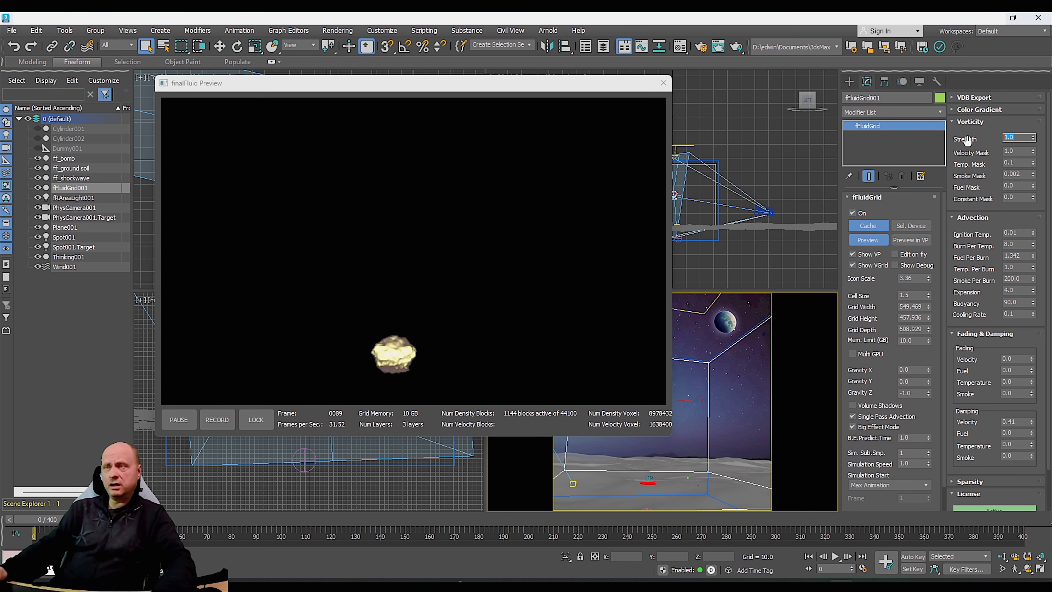
text(10)
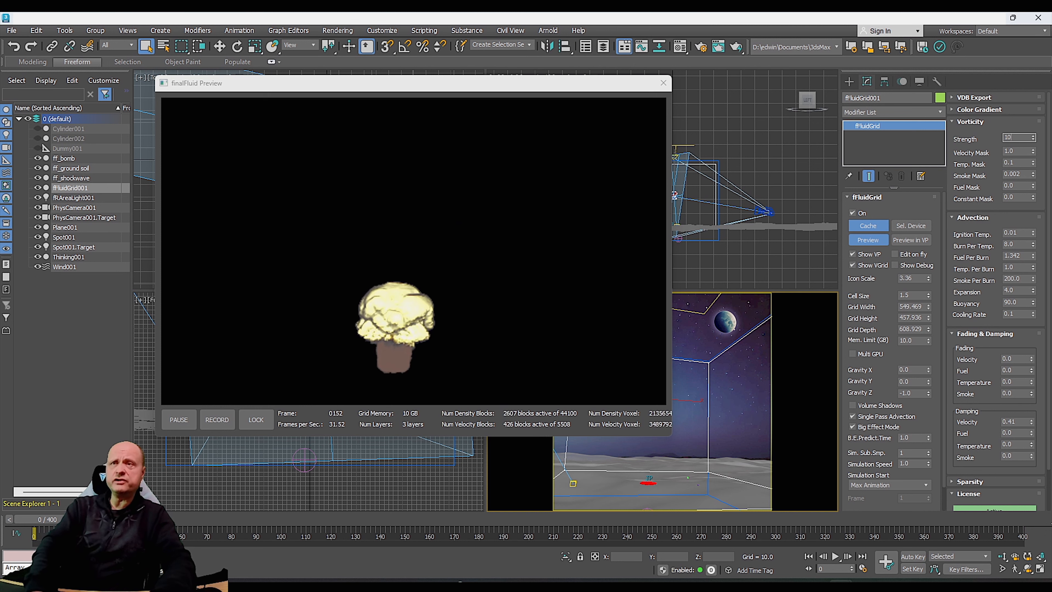
key(Return)
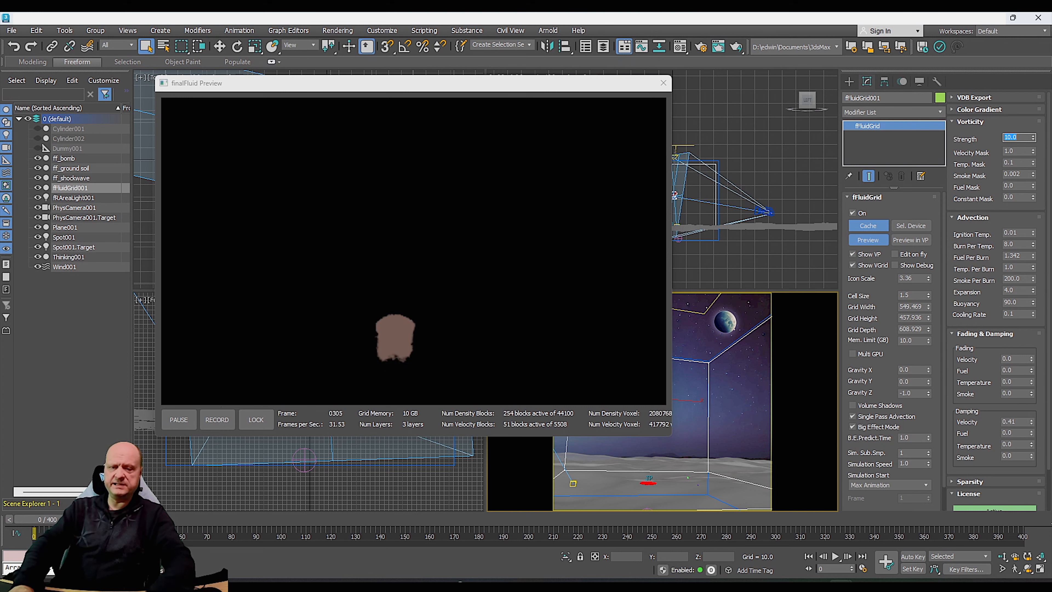
text(5)
key(Return)
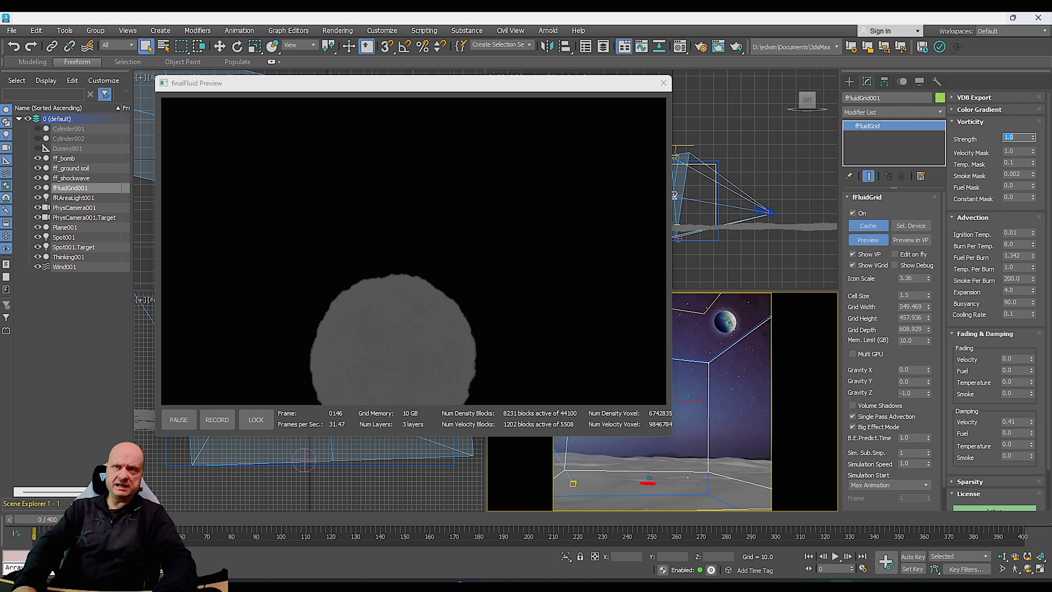
text(1)
key(Return)
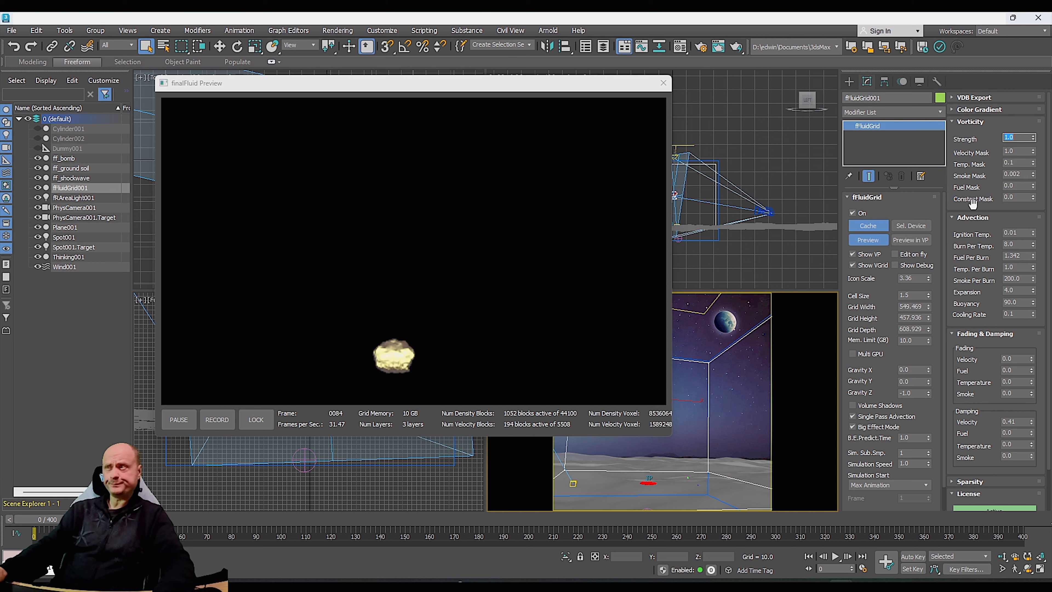
Test the fluid grid's Advection Burn Per Temp. at 50 and 1, and settle on 10.
click(971, 122)
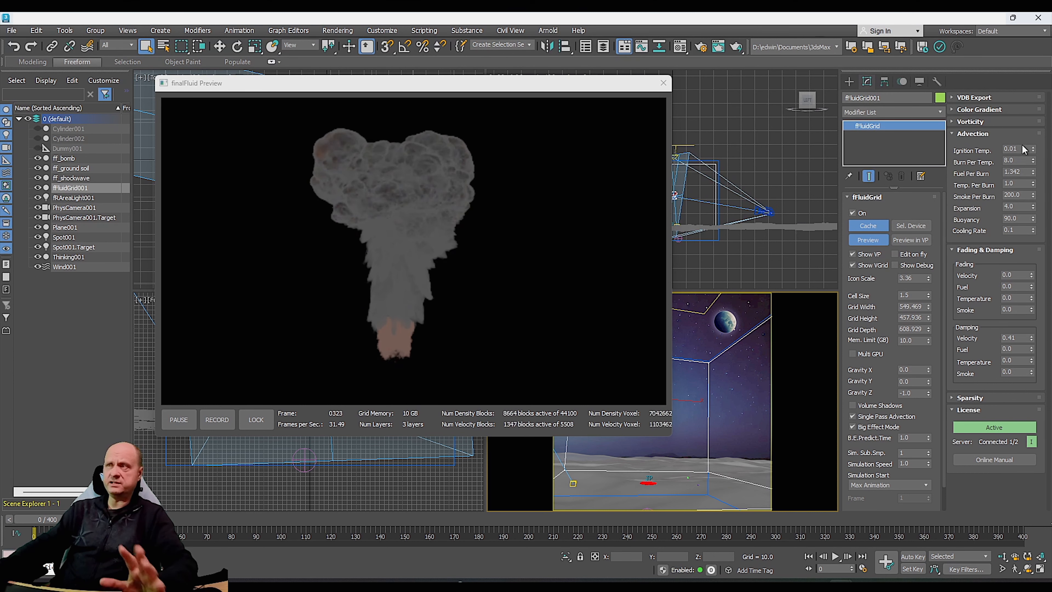
click(1022, 160)
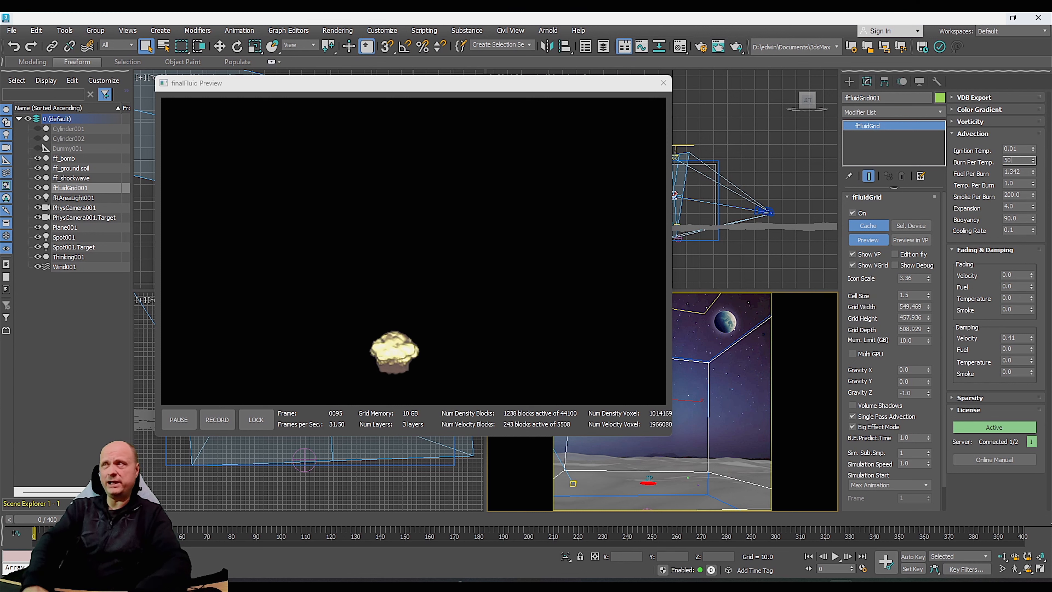
key(Return)
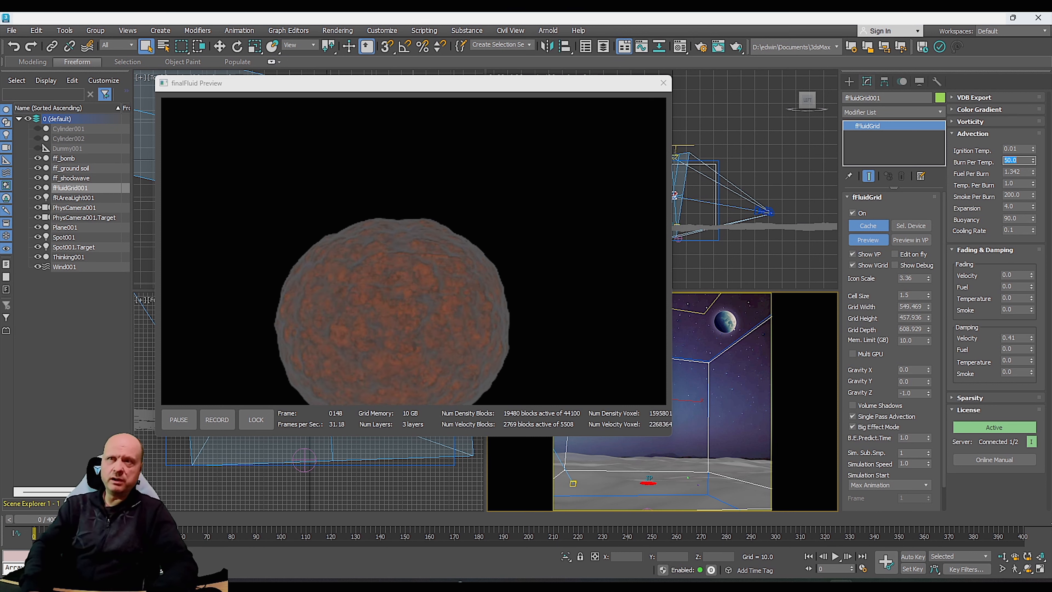
text(1)
key(Return)
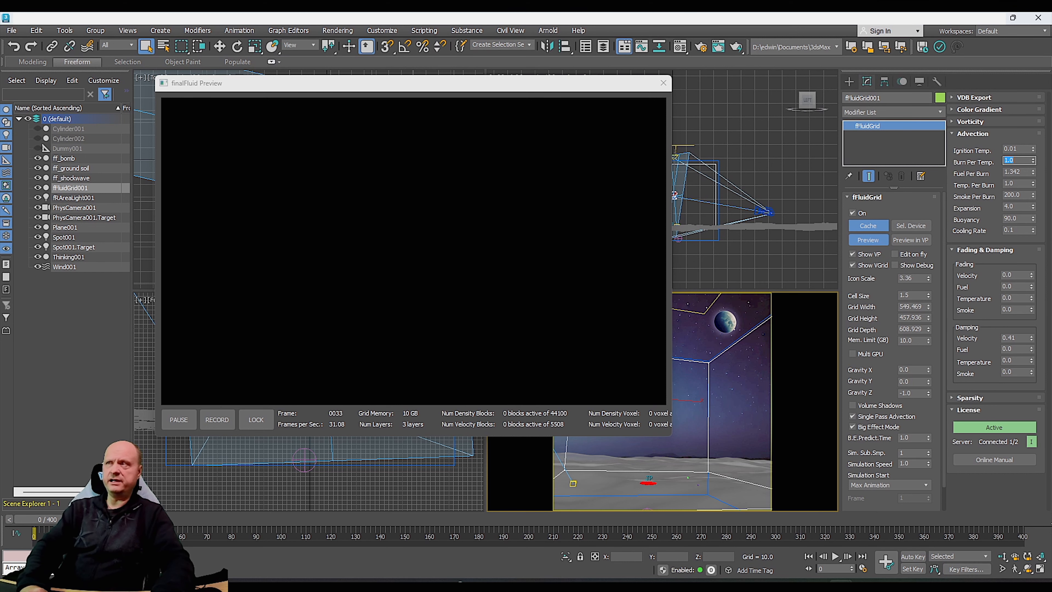
key(Return)
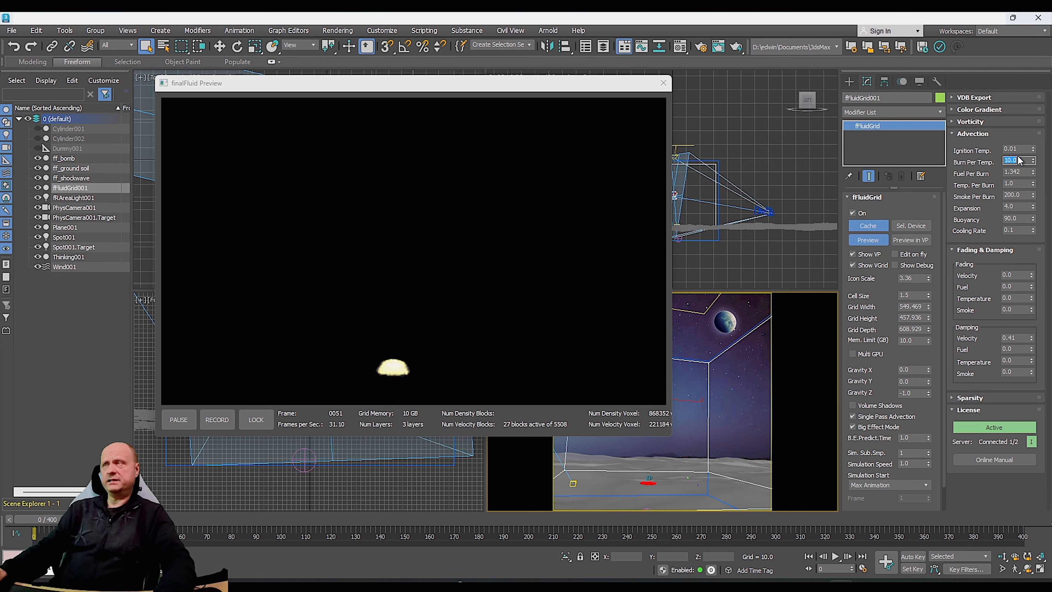
Set the fluid grid's Fuel Per Burn to 5 to preview its effect on the explosion.
key(Tab)
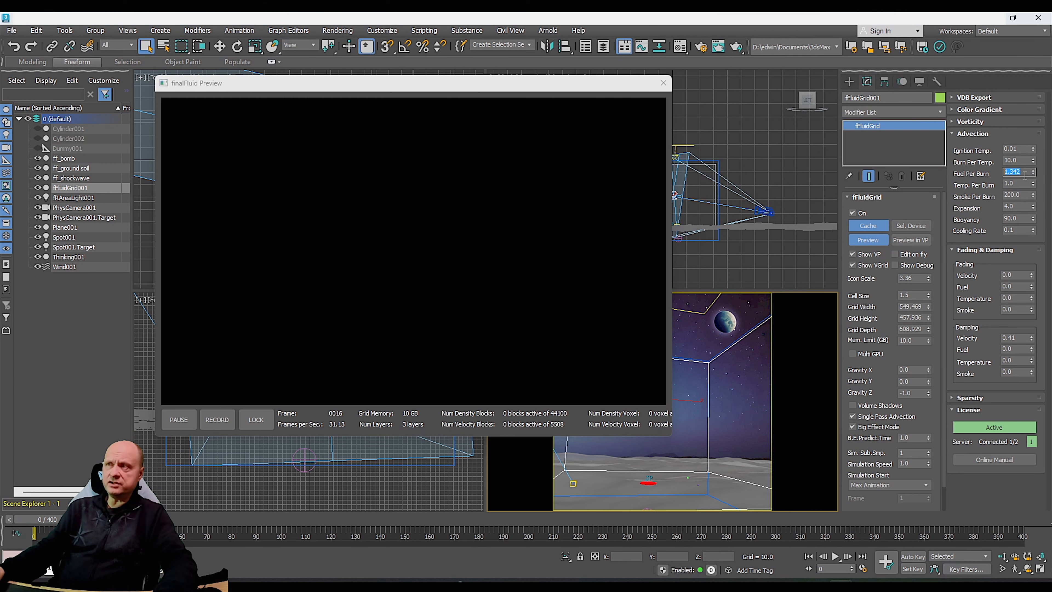
double_click(1025, 171)
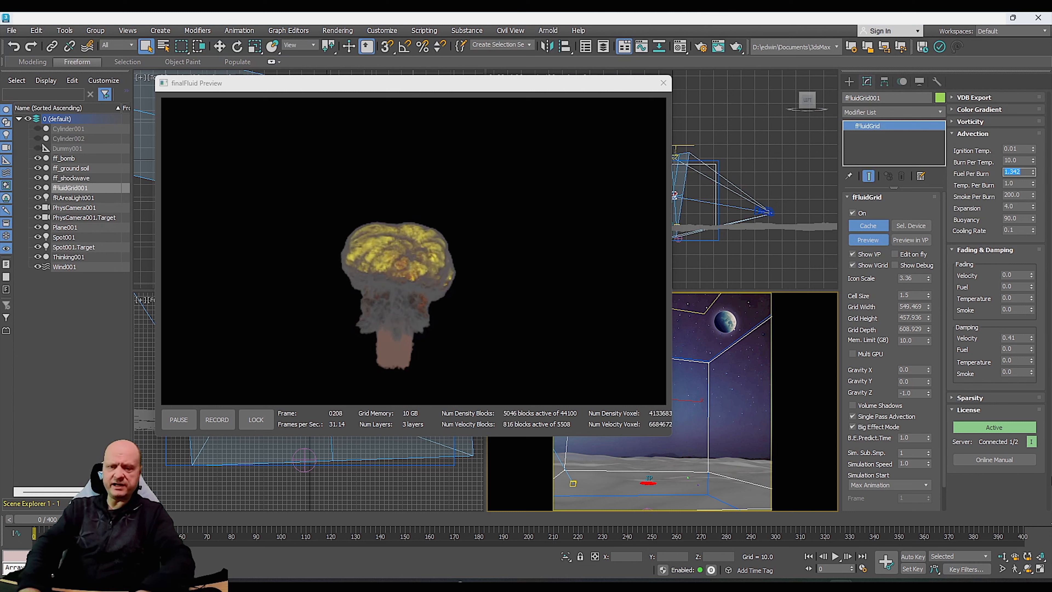
text(5)
key(Return)
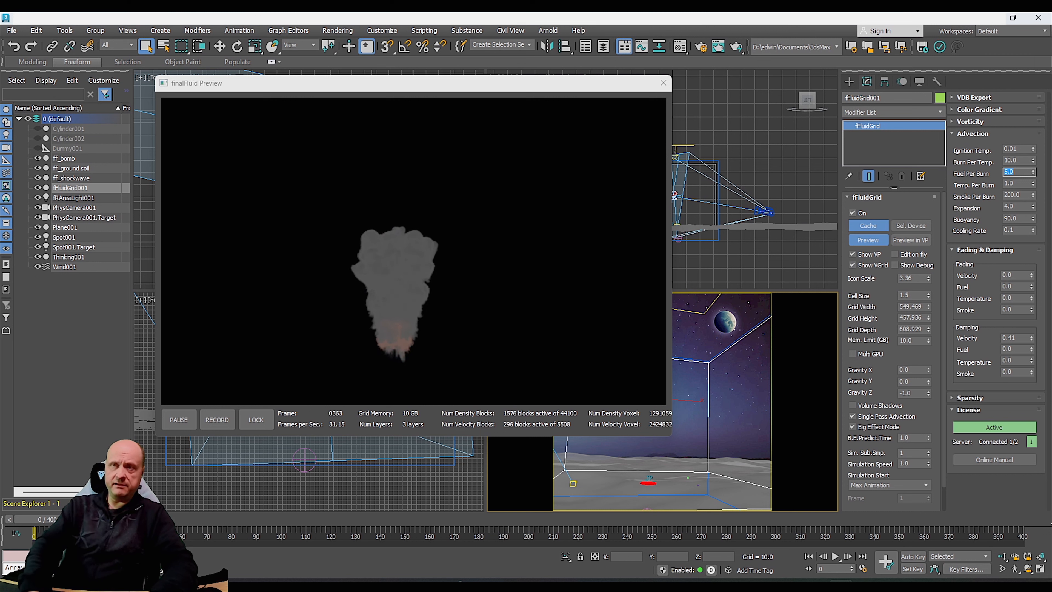
key(Return)
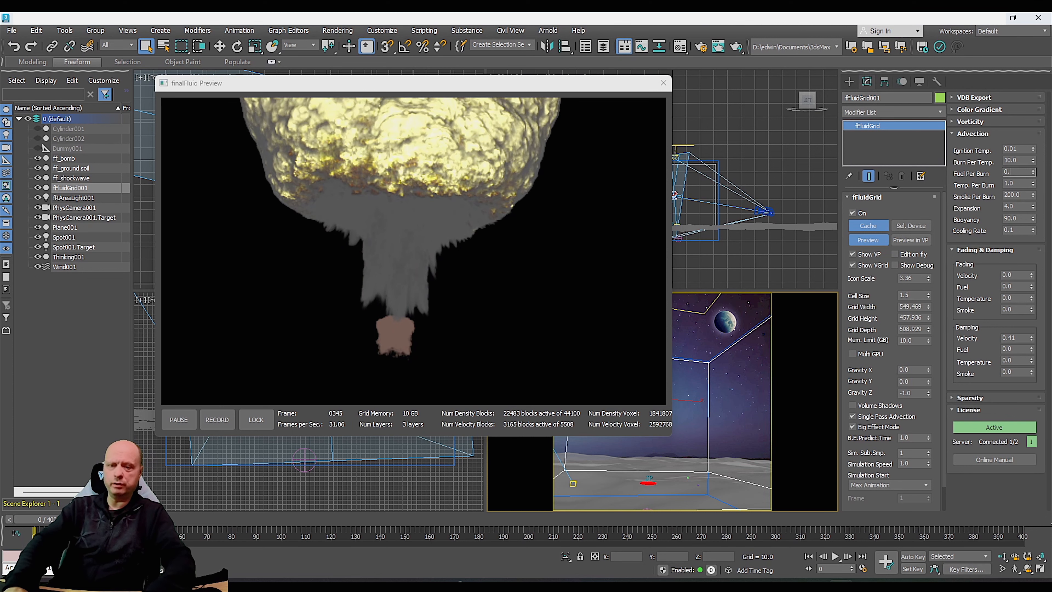
Try the fluid grid's Fuel Per Burn at 0.8 and set it to 1.3.
text(0.8)
key(Return)
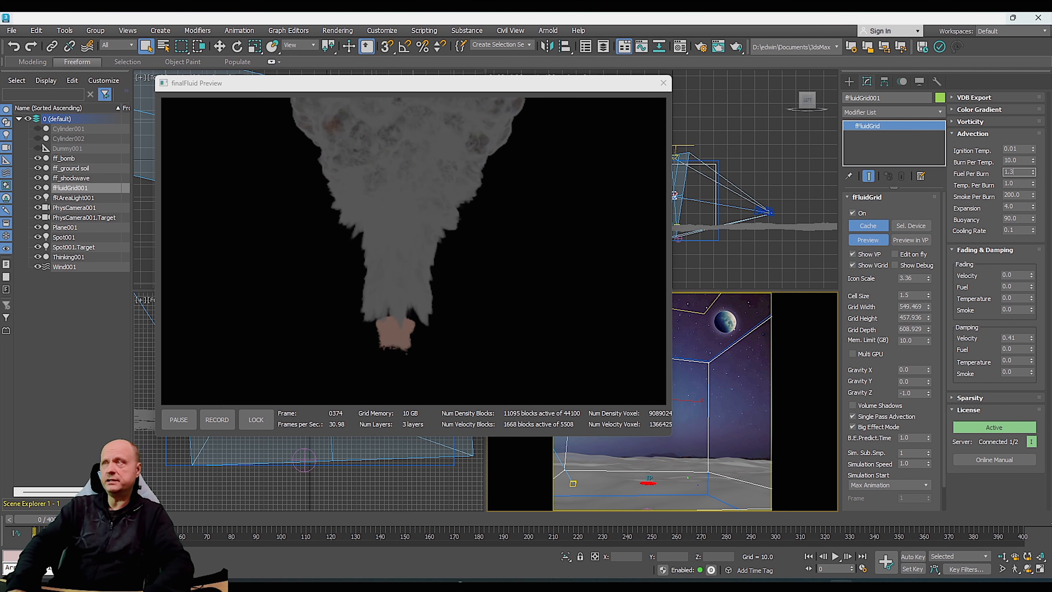
text(1.3)
key(Return)
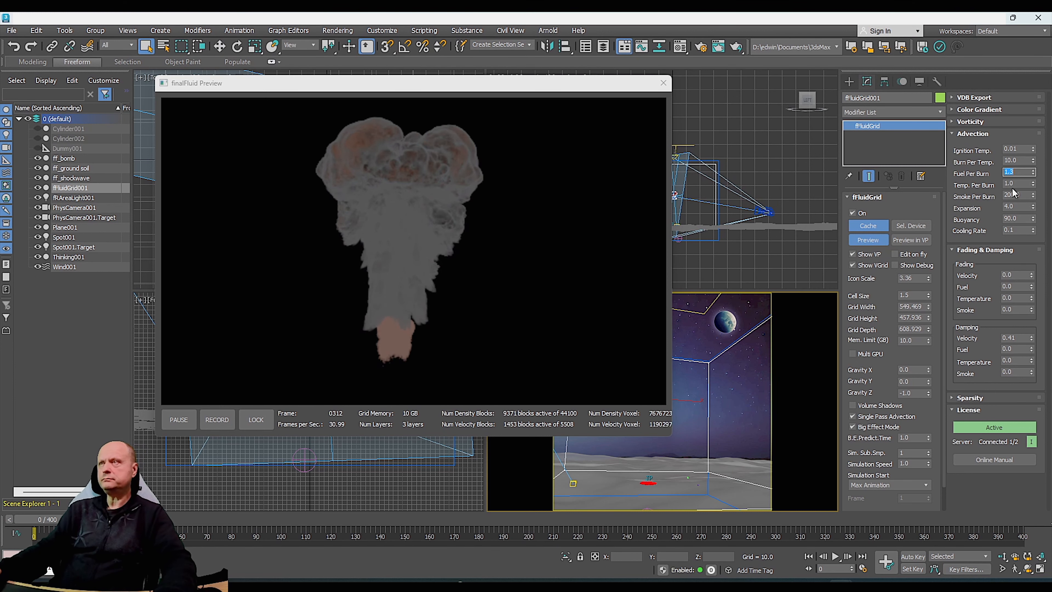
Test the fluid grid's Temp. Per Burn at 2 and 10 in the preview, and return it to 1.
key(Tab)
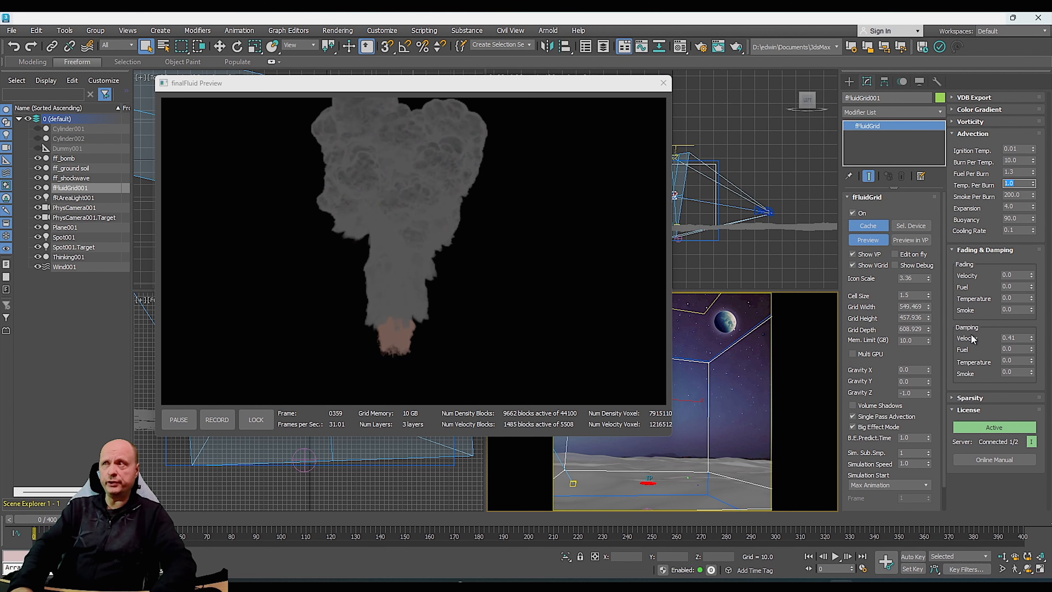
text(2)
key(Return)
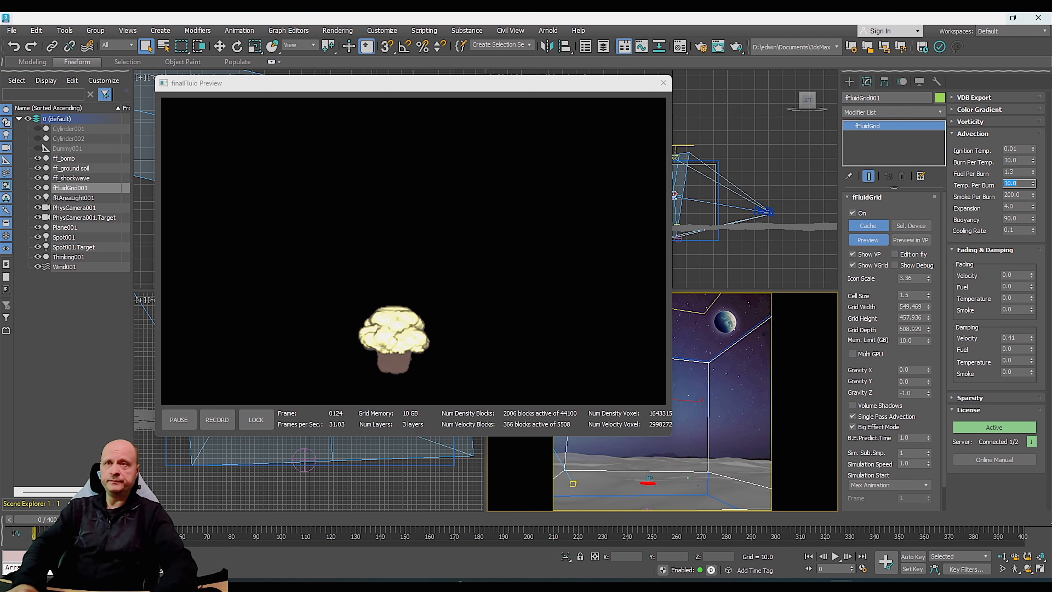
text(10)
key(Return)
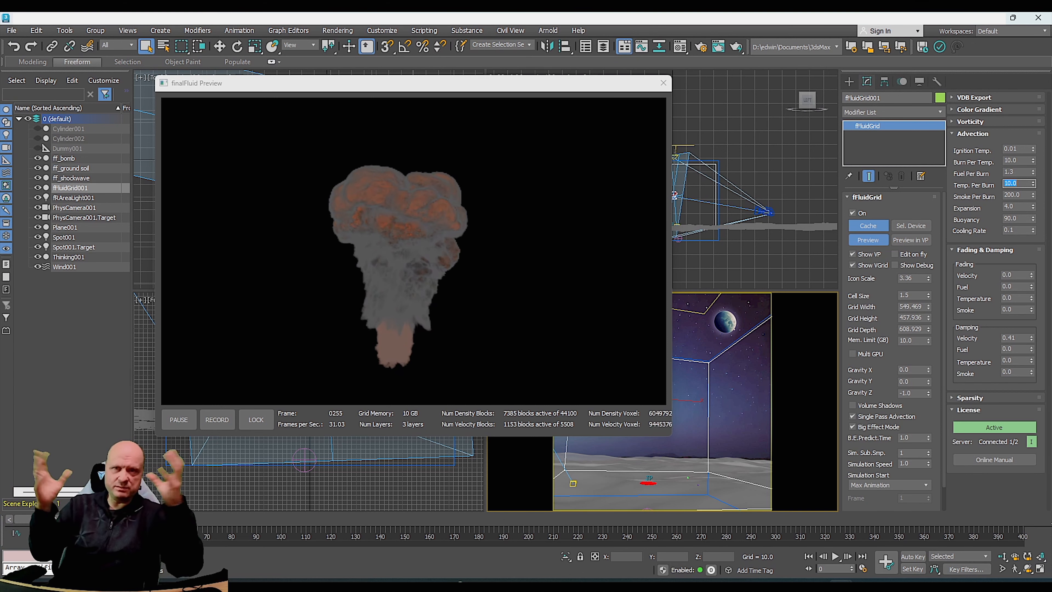
text(1)
key(Return)
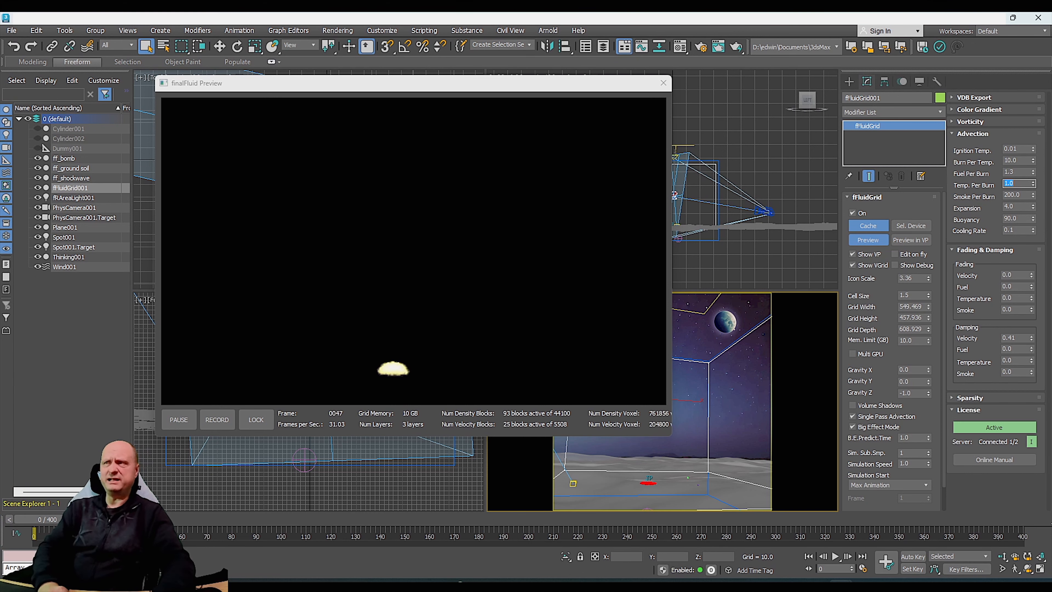
Preview the explosion with the fluid grid's Smoke Per Burn at 0, and restore it to 200.
key(Tab)
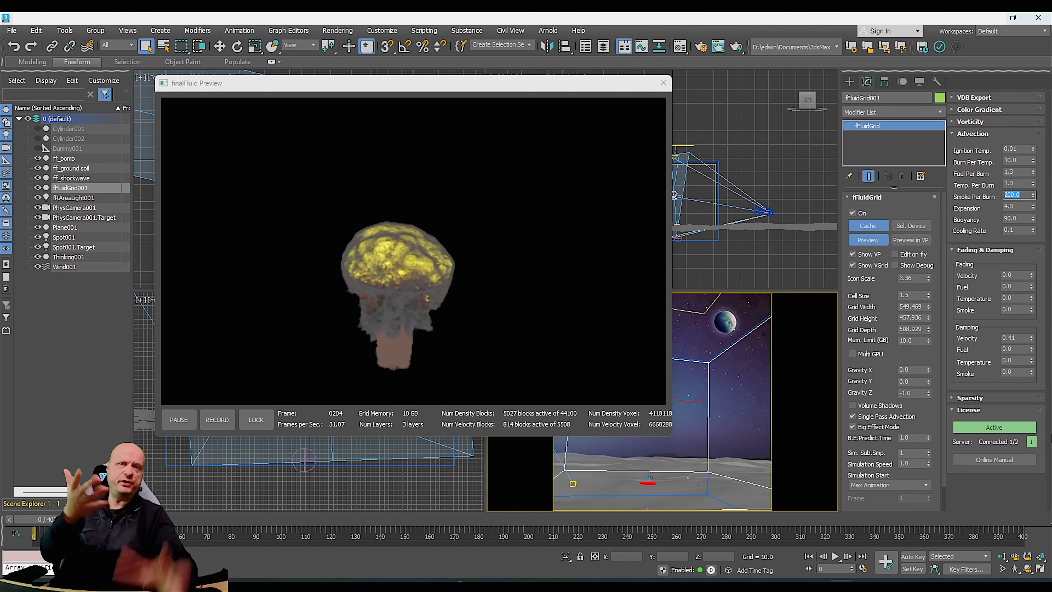
right_click(1033, 195)
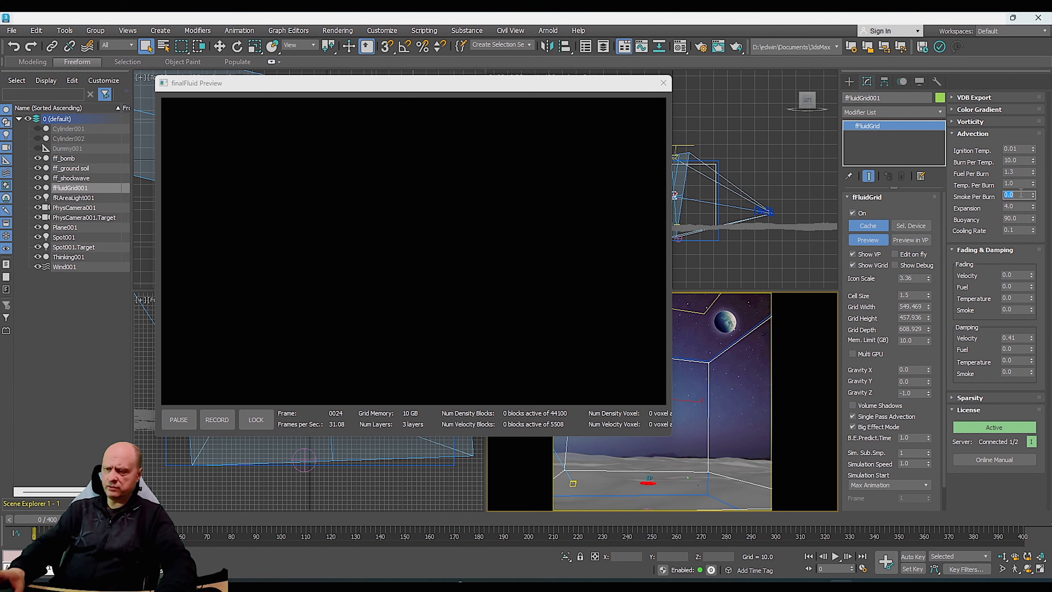
text(0)
key(Return)
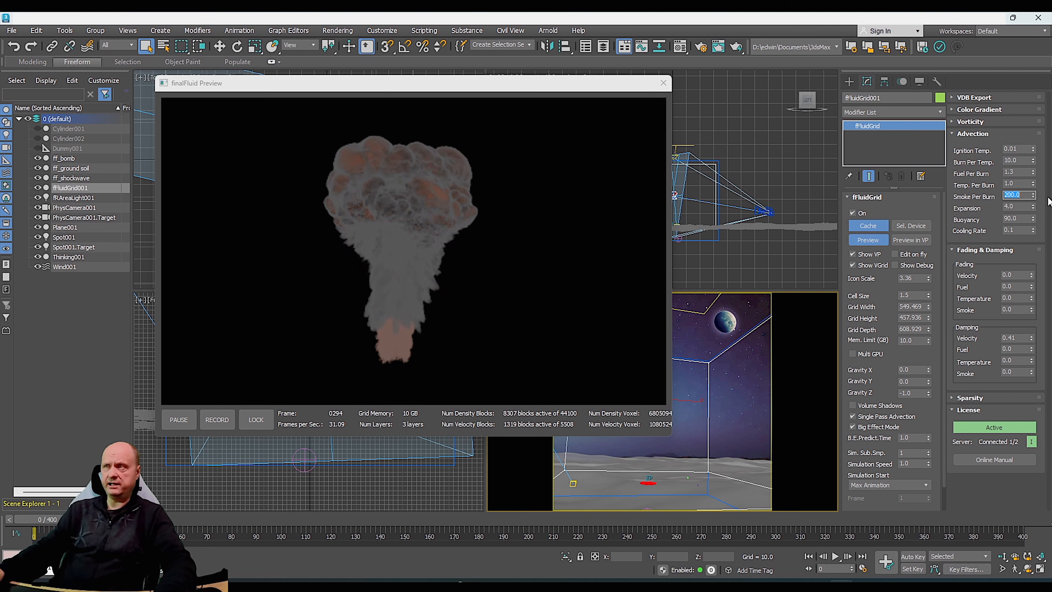
Test the fluid grid's Expansion at 1 and 10 in the preview, and return it to 4.
key(Tab)
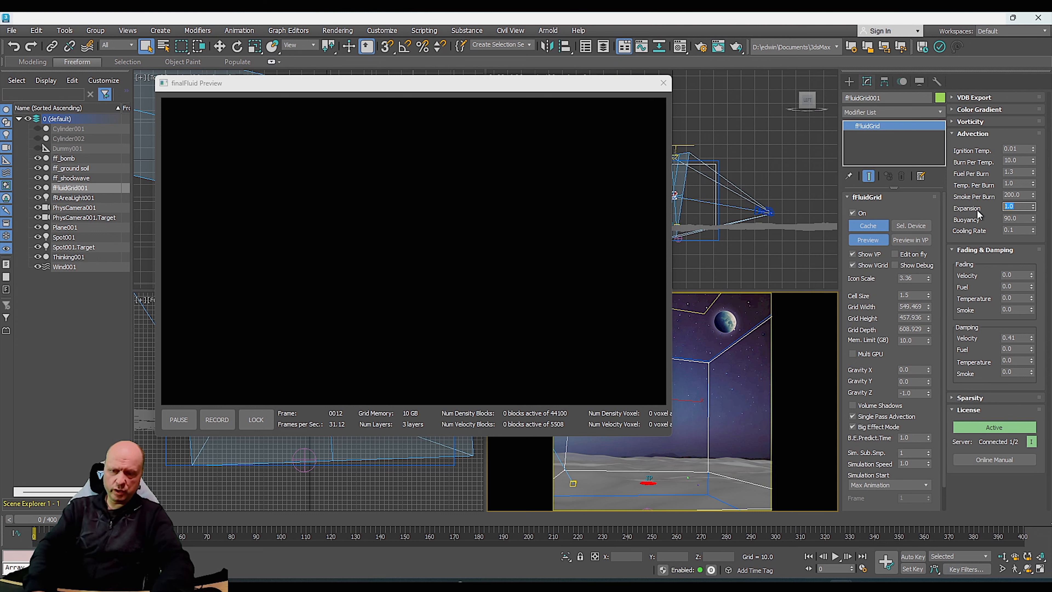
text(10)
key(Return)
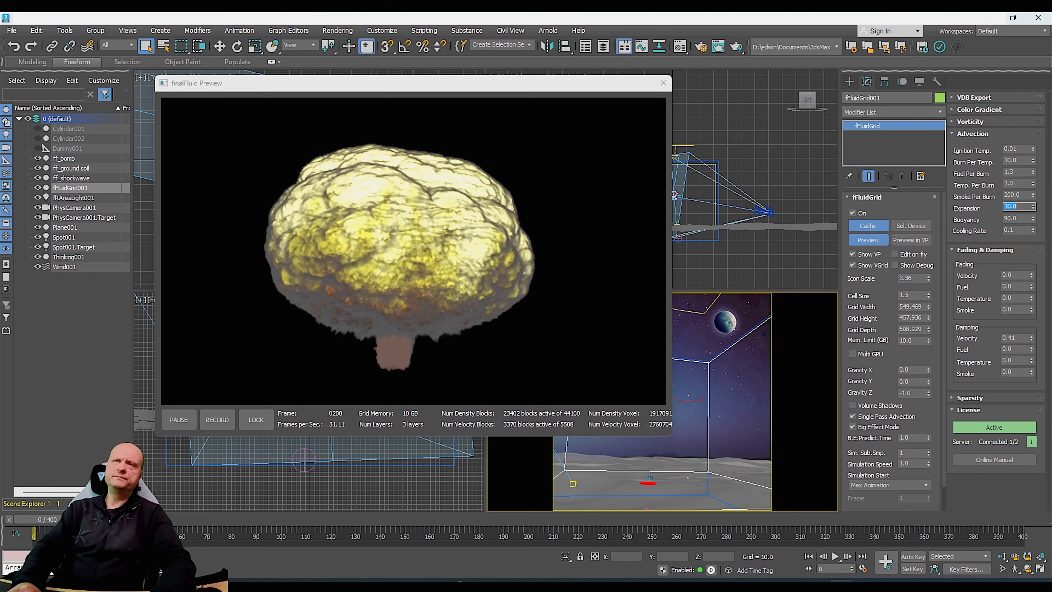
text(4)
key(Return)
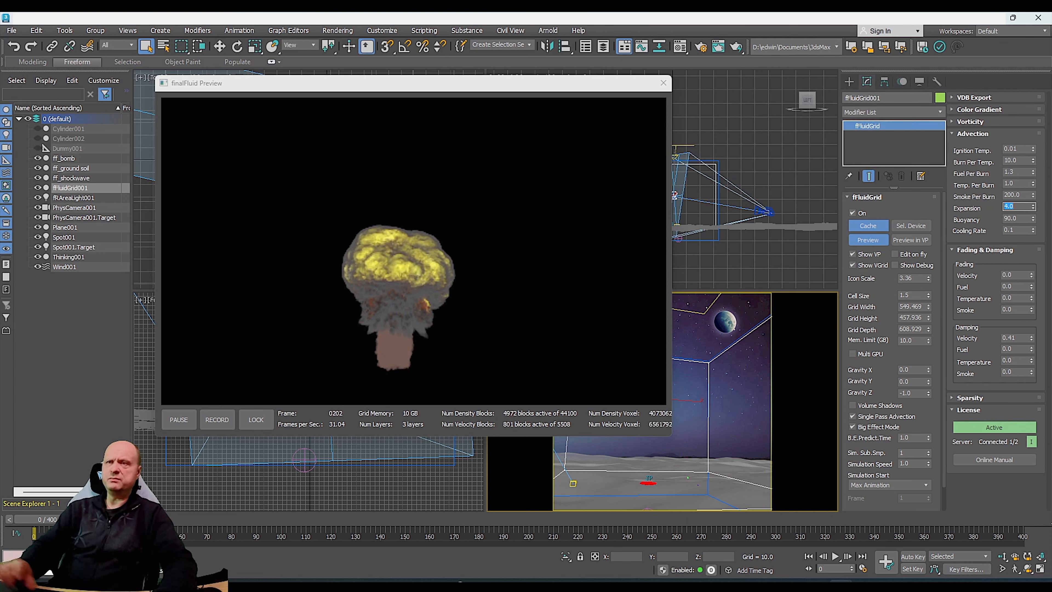
Try the fluid grid's Buoyancy at 200 in the preview and set it to 100.
drag(1019, 220, 974, 256)
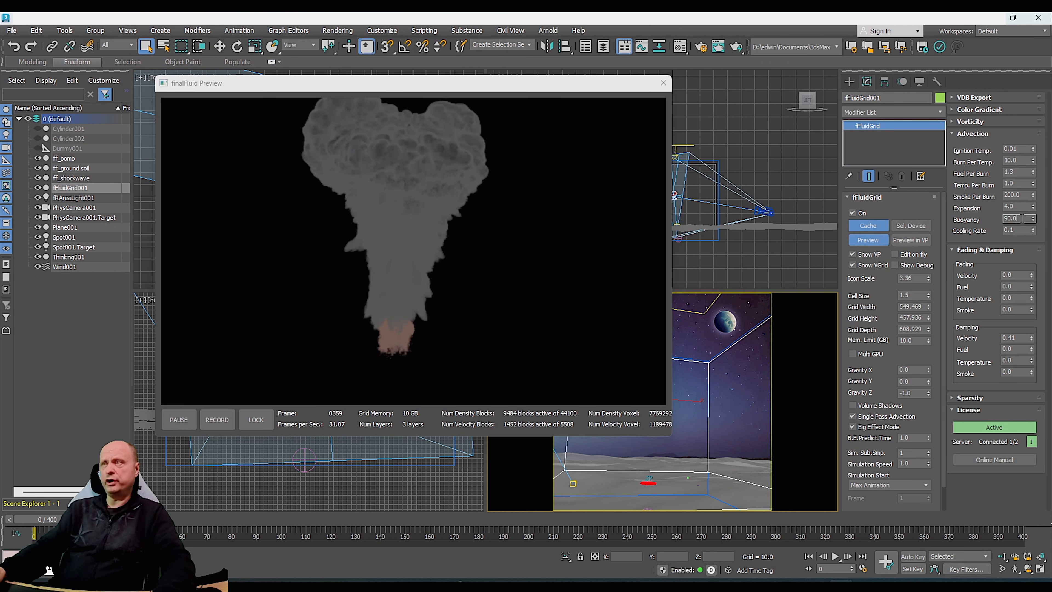
key(Return)
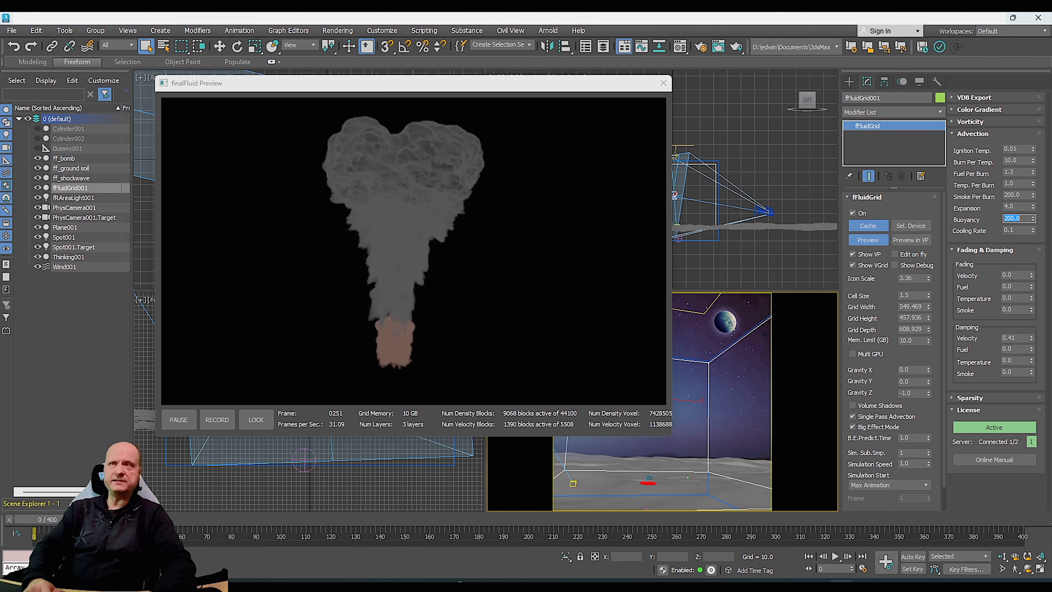
text(100)
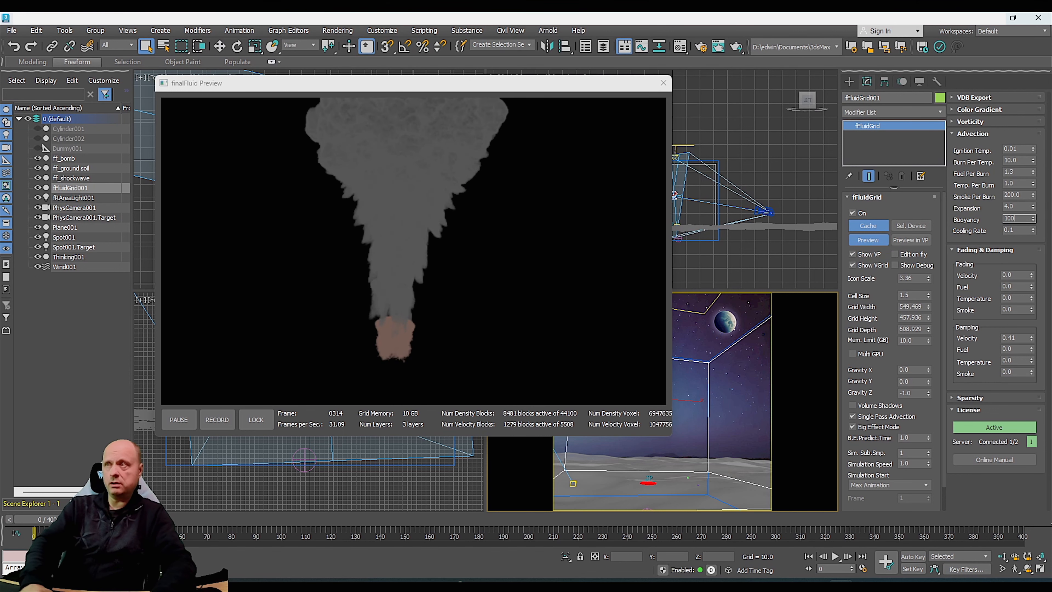
key(Return)
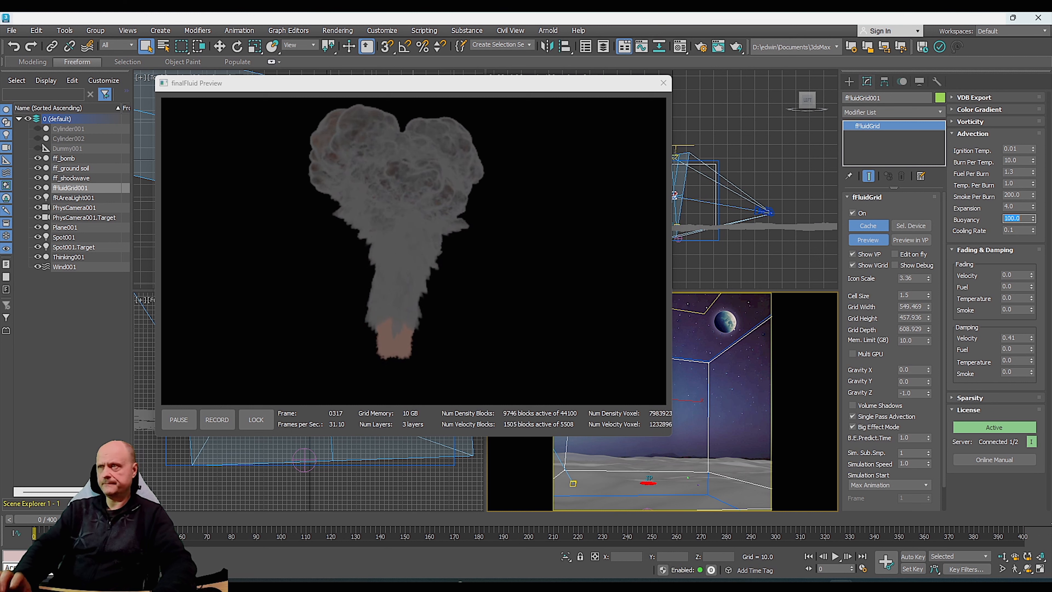
Preview the explosion with the fluid grid's Cooling Rate at 1, and restore it to 0.1.
key(Tab)
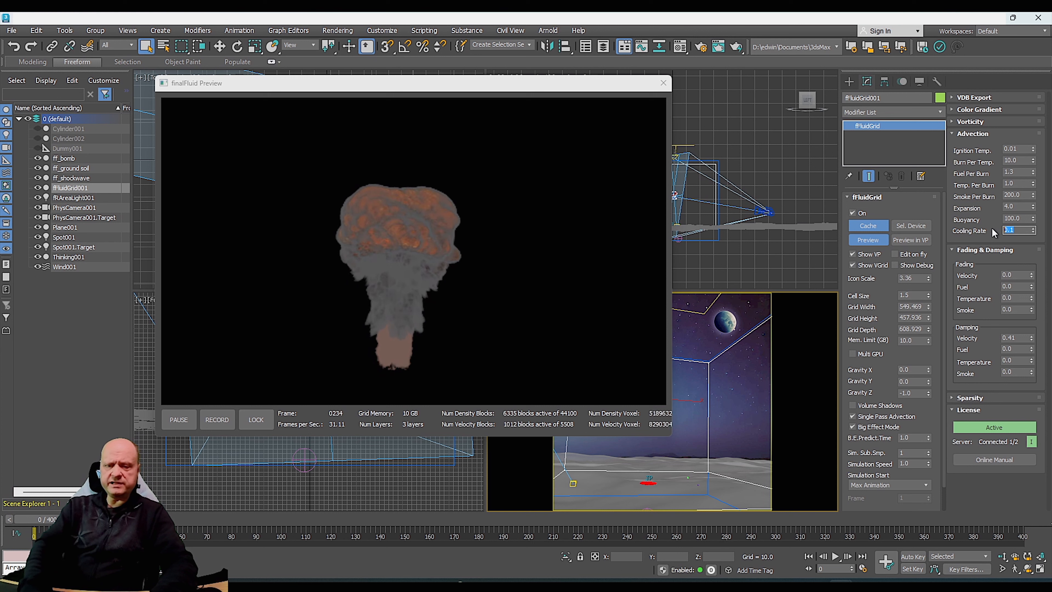
text(8)
key(Return)
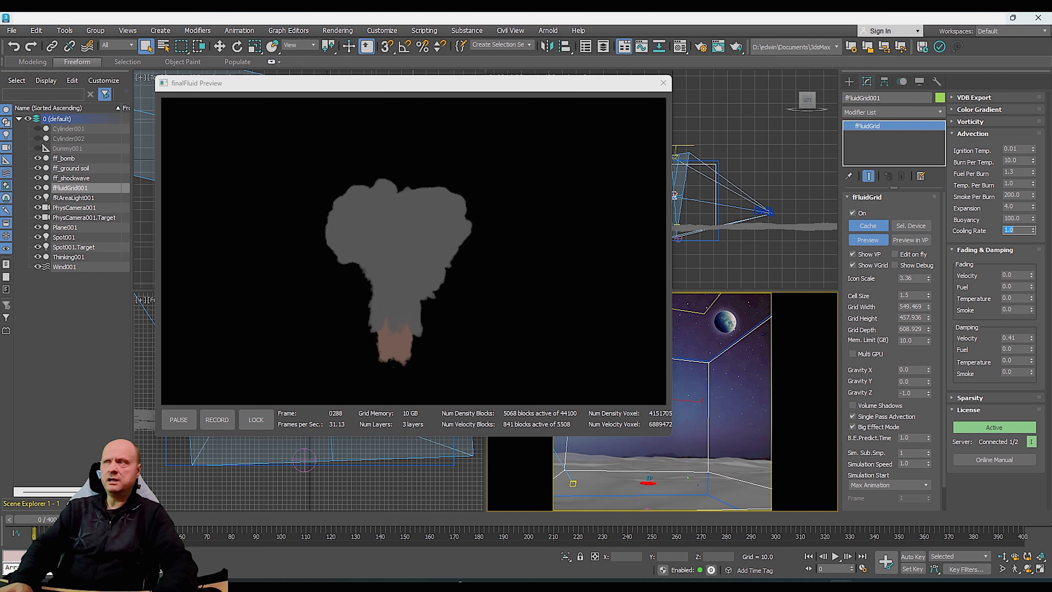
text(1)
key(Return)
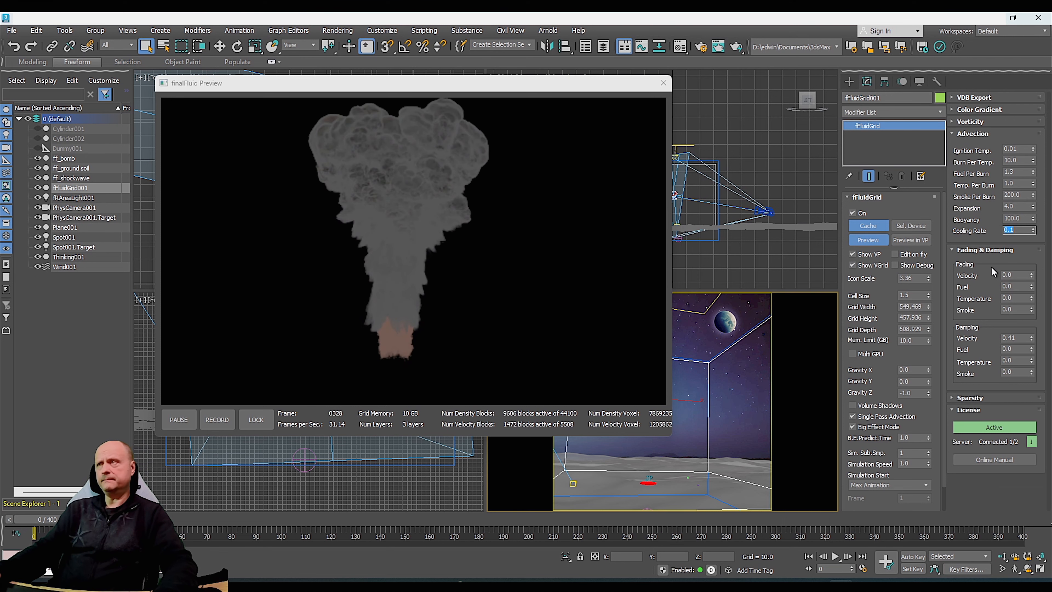
Try the fluid grid's Velocity damping at 0.41 in the preview and set it to 0.5.
click(976, 132)
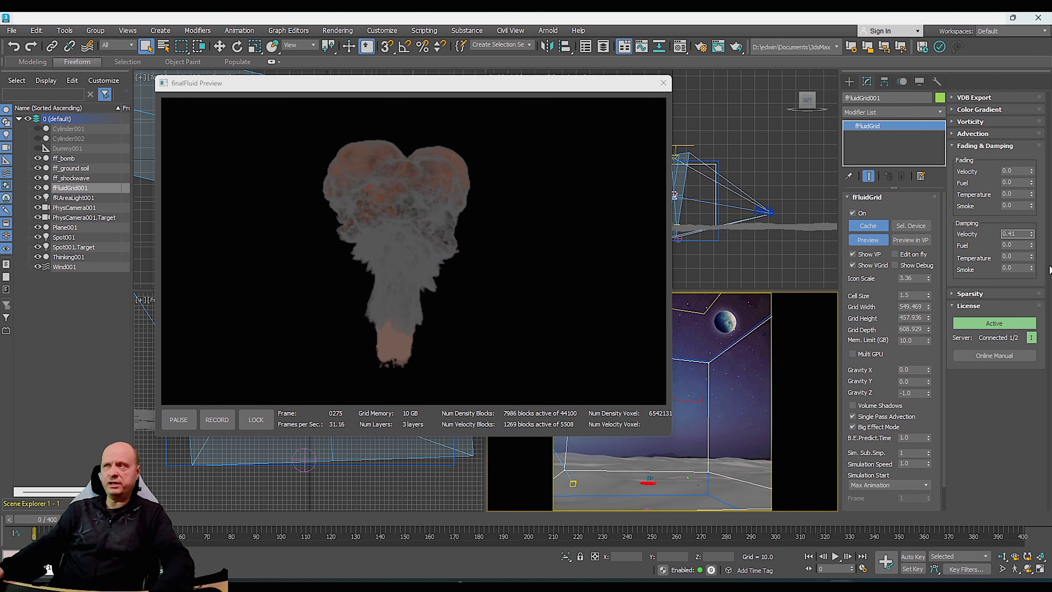
key(BackSpace)
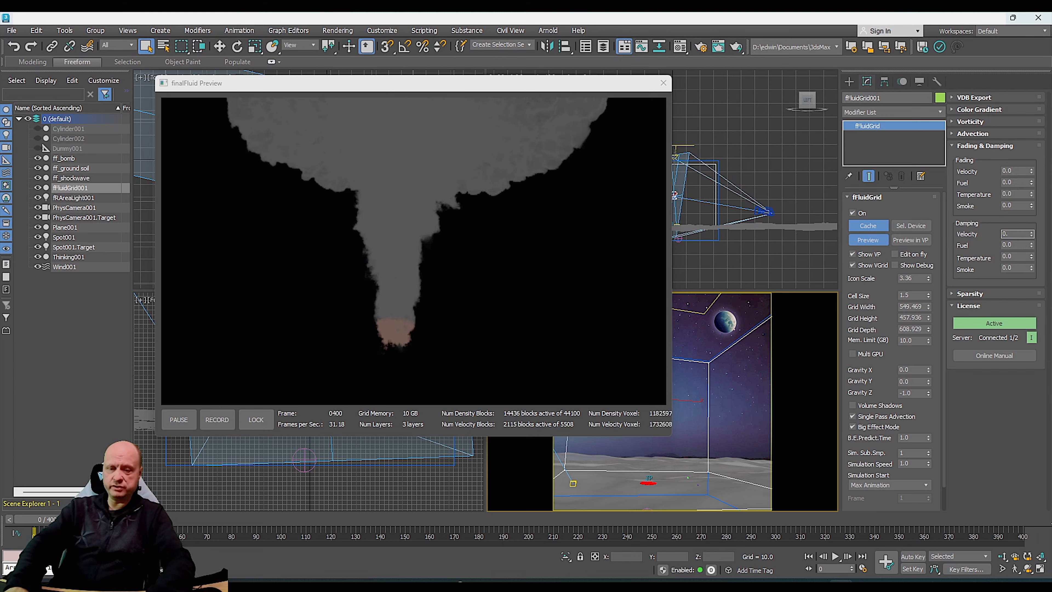
text(41)
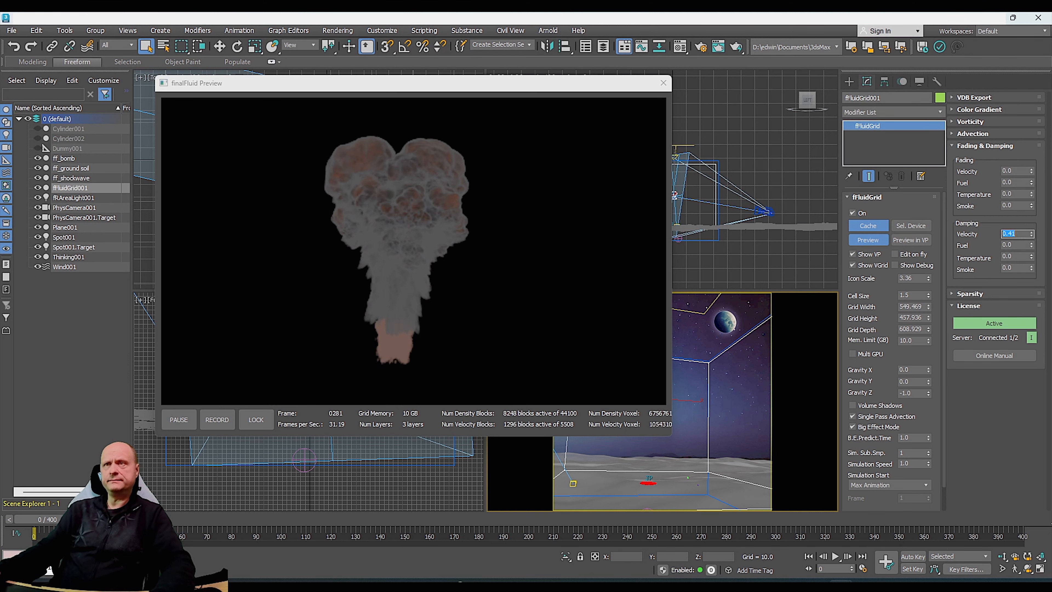
click(1029, 233)
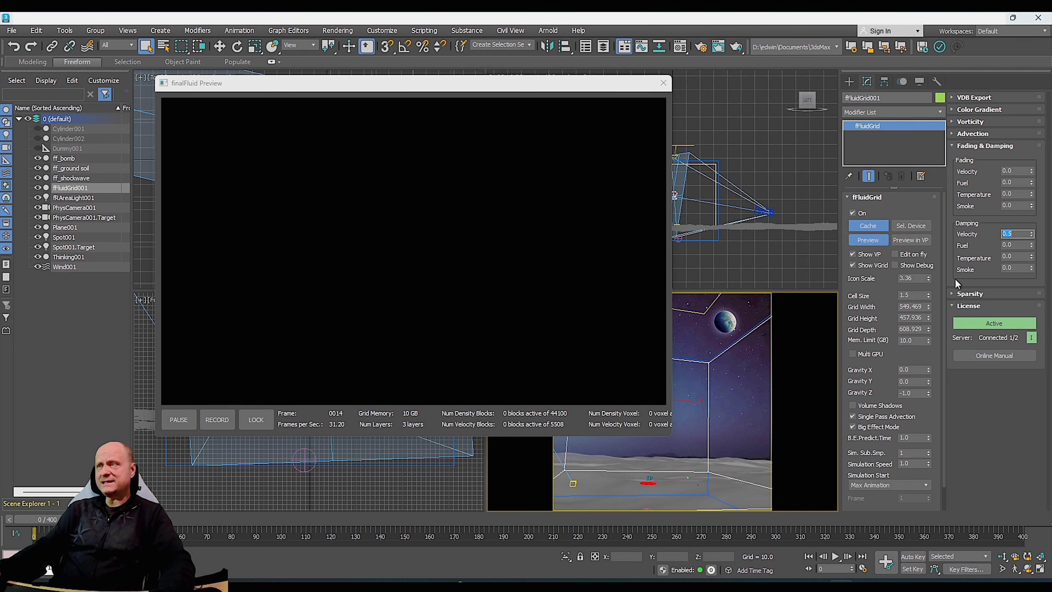
Open the fluid grid's Sparsity settings and turn on Show Debug to examine the allocated blocks in the preview.
click(970, 294)
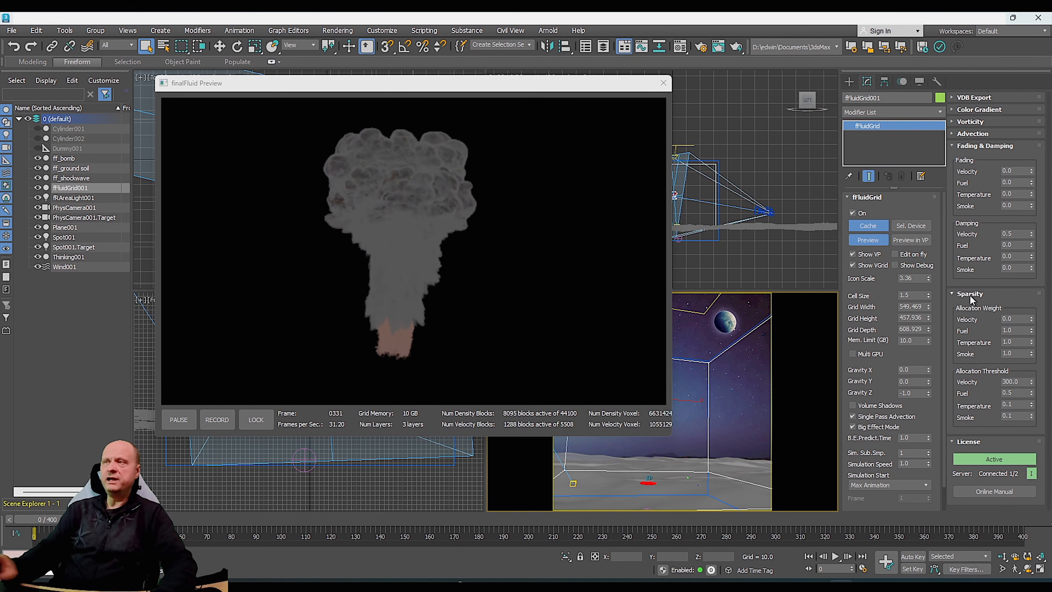
click(975, 145)
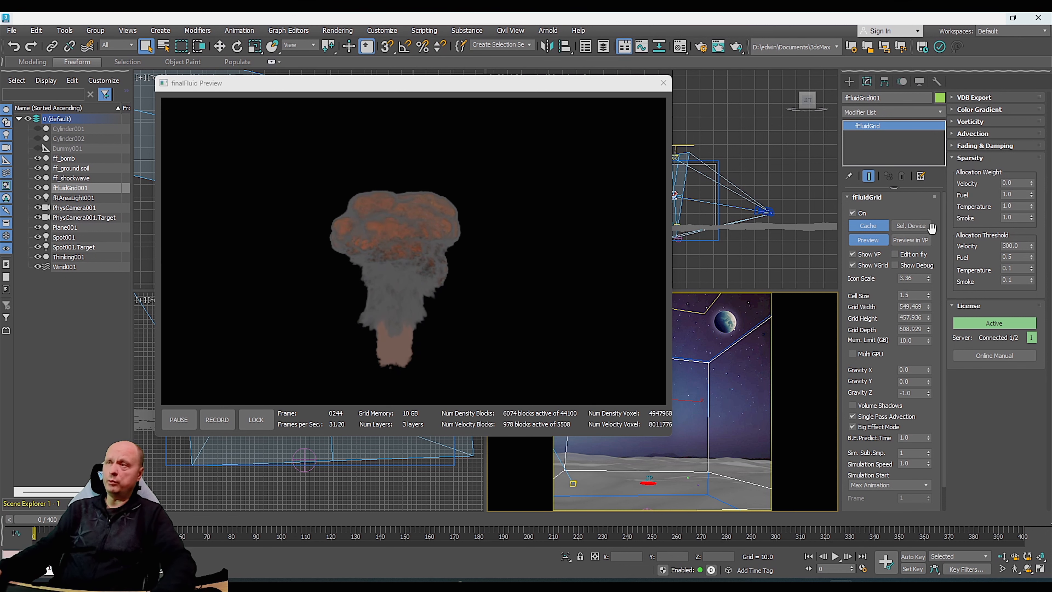
click(895, 265)
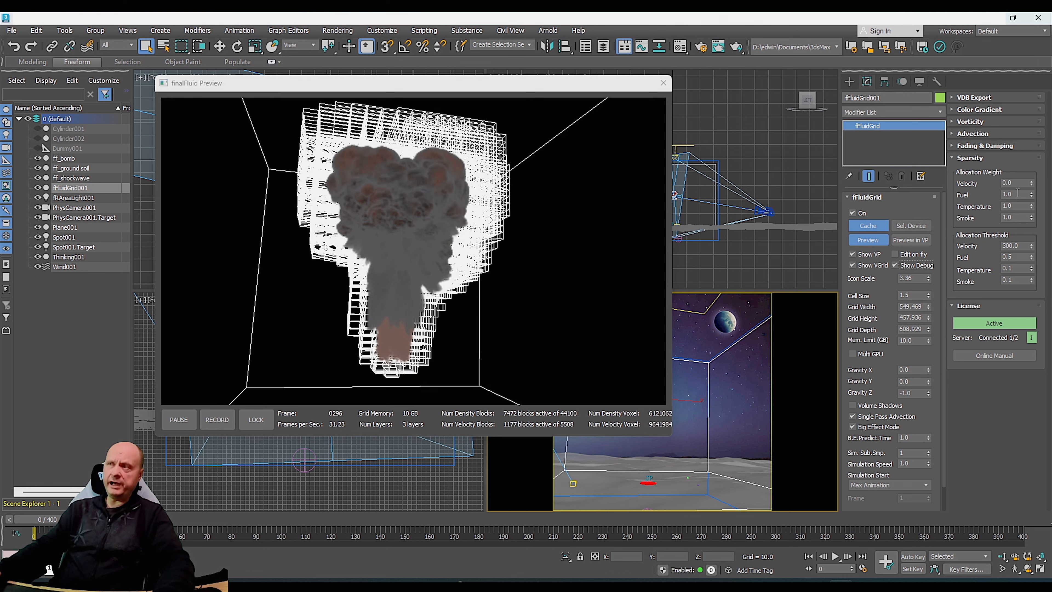
Test the Smoke and Temperature allocation weights at 0 in the preview, and return each to 1.
drag(1015, 194, 997, 196)
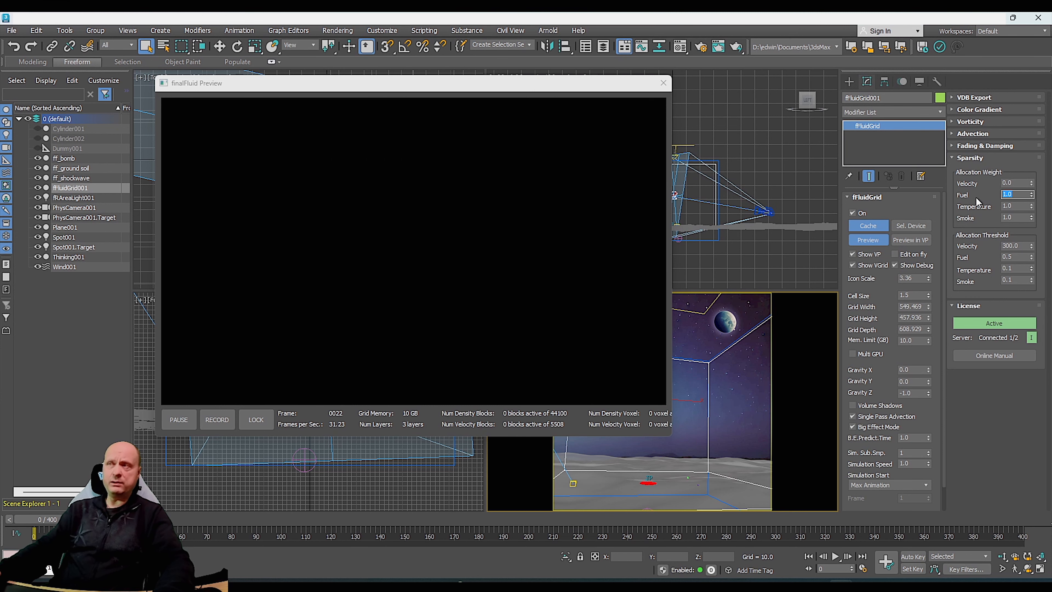
key(Tab)
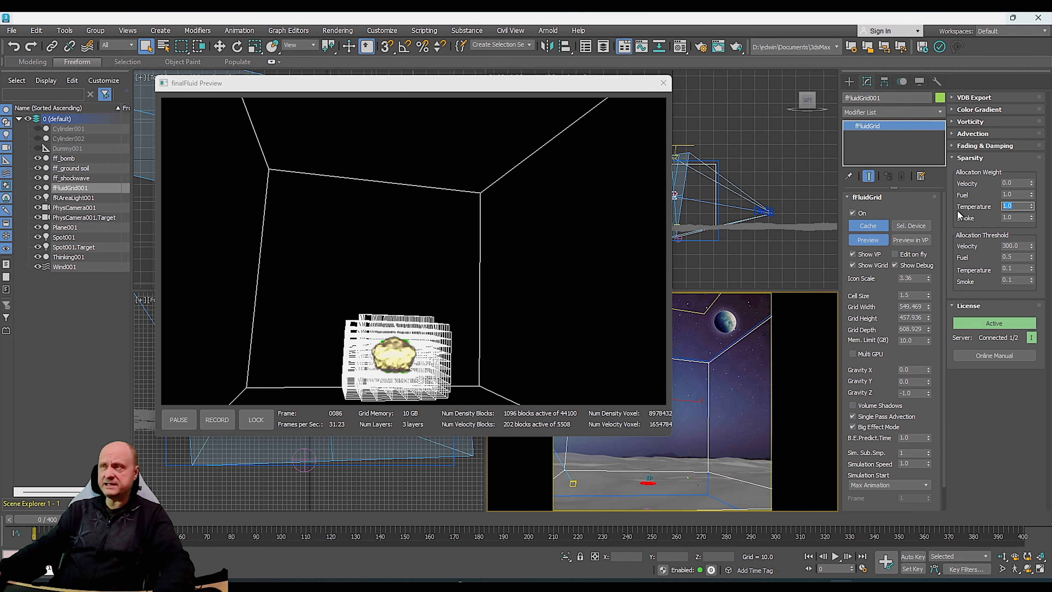
key(Tab)
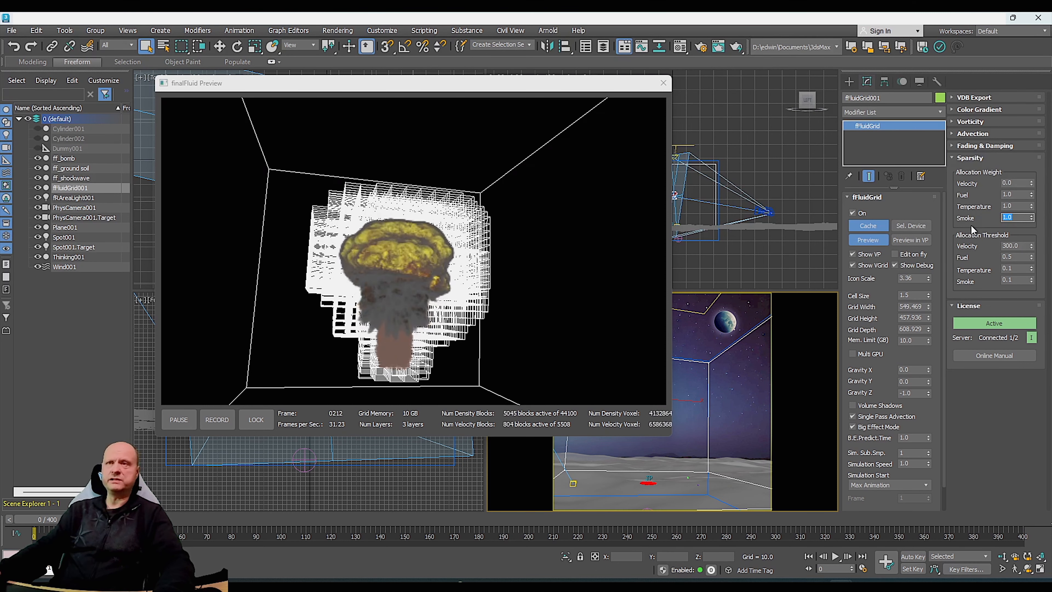
right_click(1032, 220)
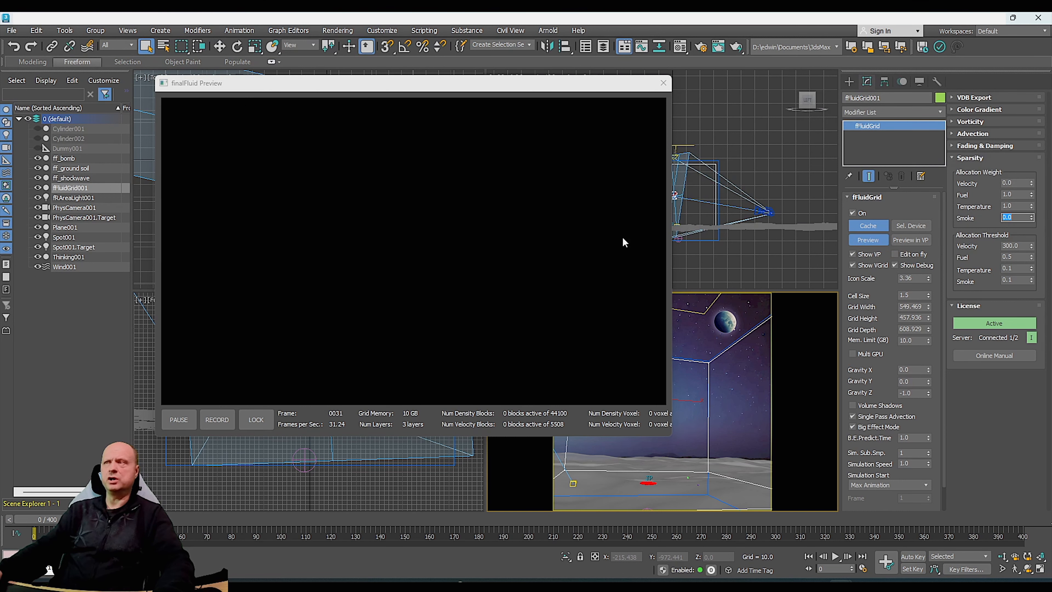
text(1)
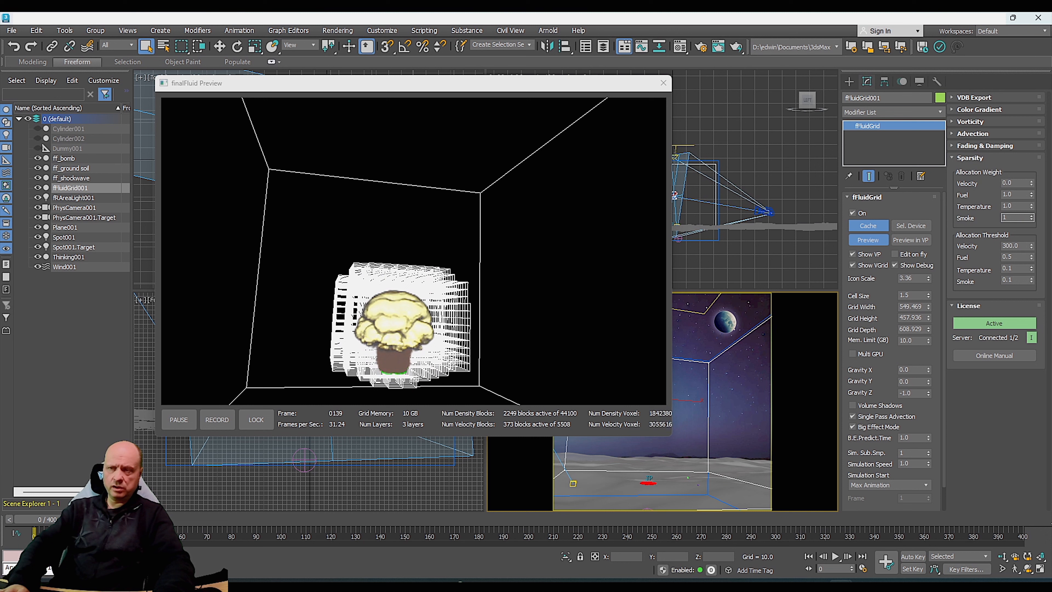
key(Return)
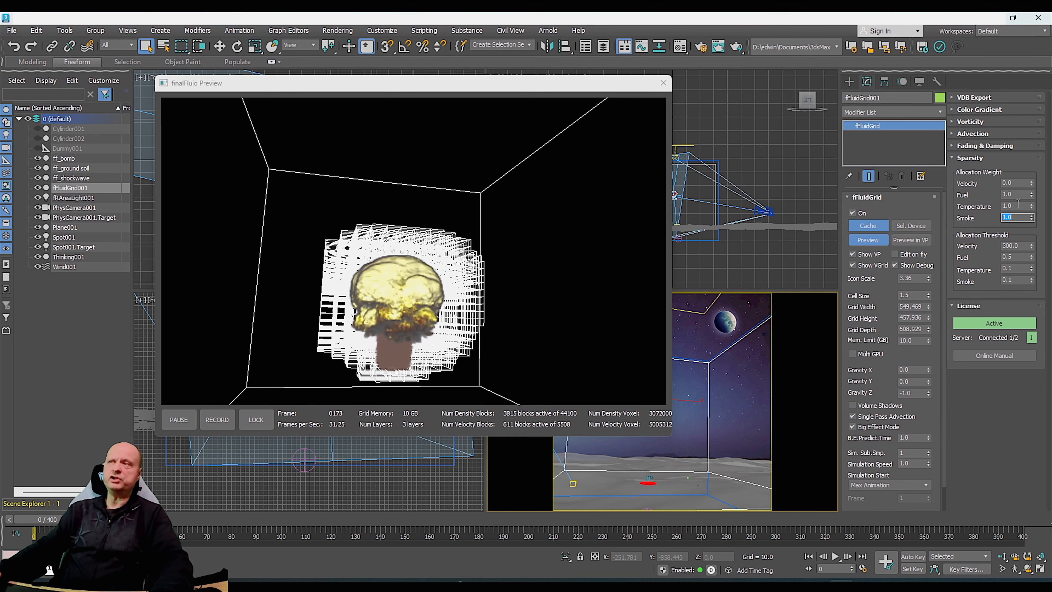
right_click(1032, 206)
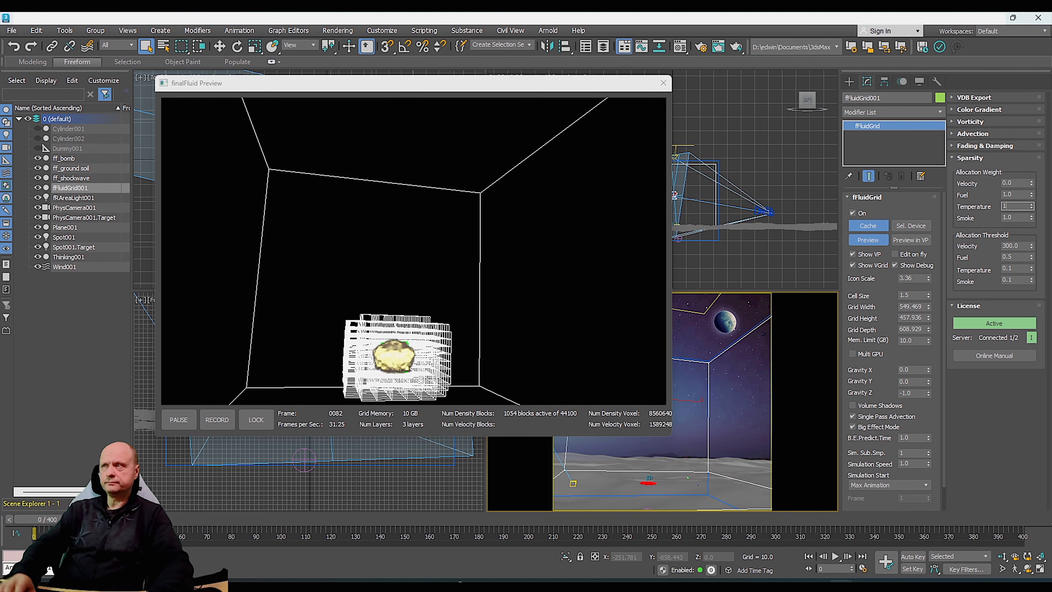
key(Return)
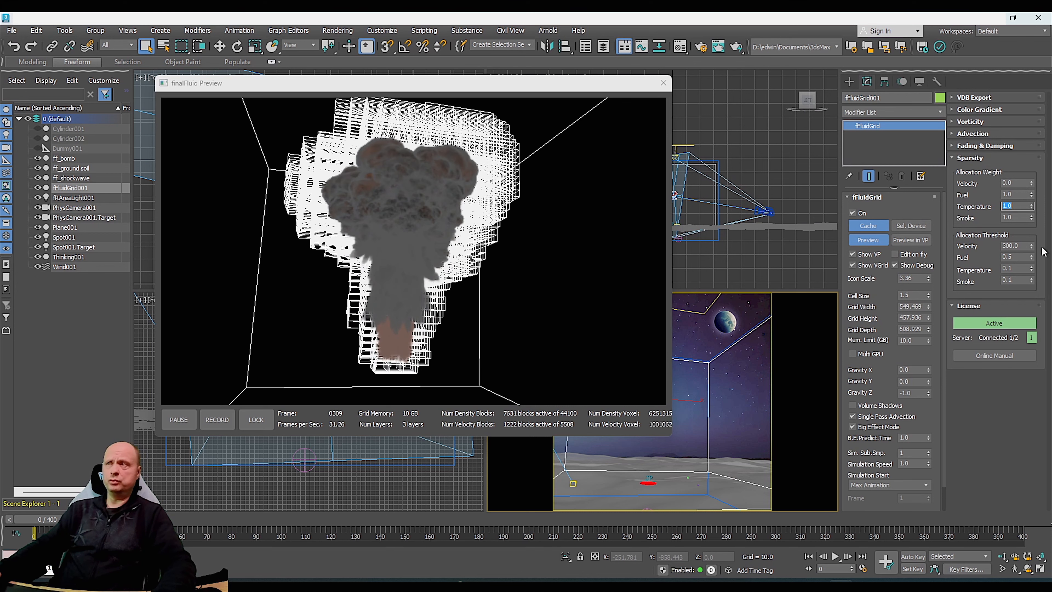
Set the Velocity allocation weight to 1, and try its allocation threshold at 0 and set it to 100.
double_click(1012, 183)
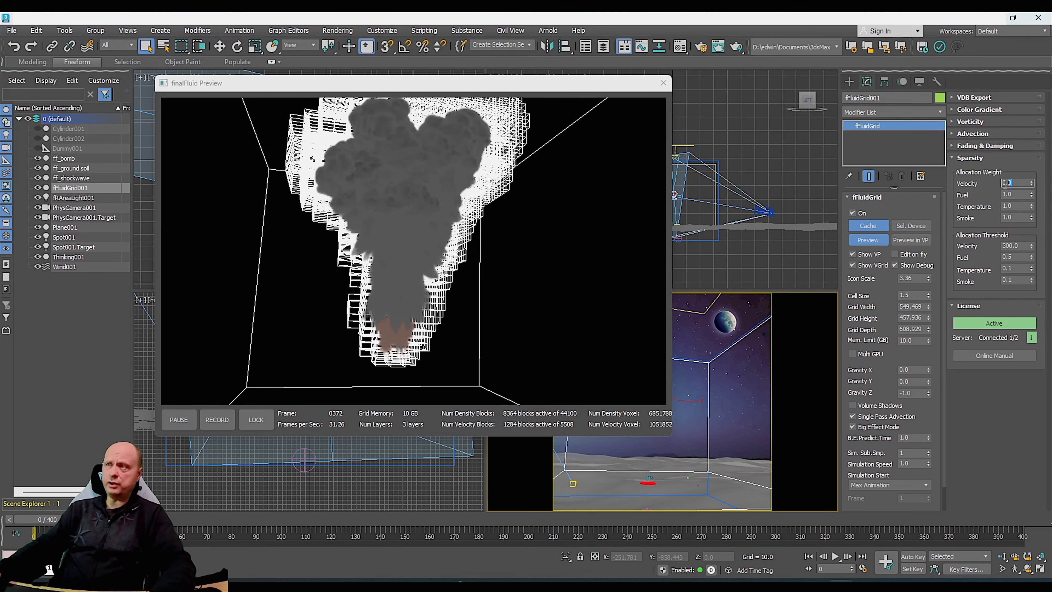
text(1)
key(Return)
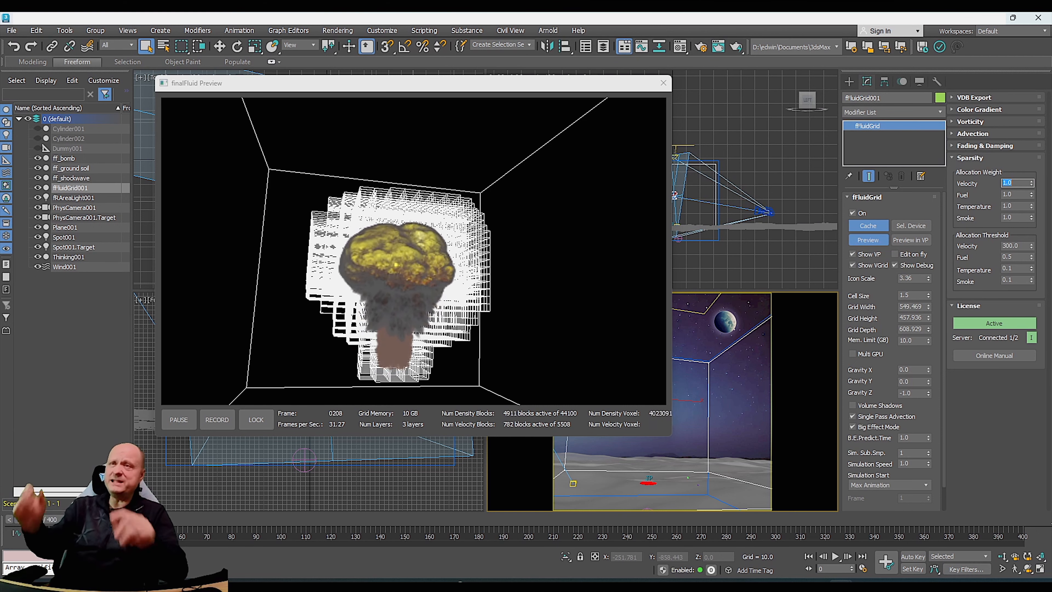
double_click(1021, 245)
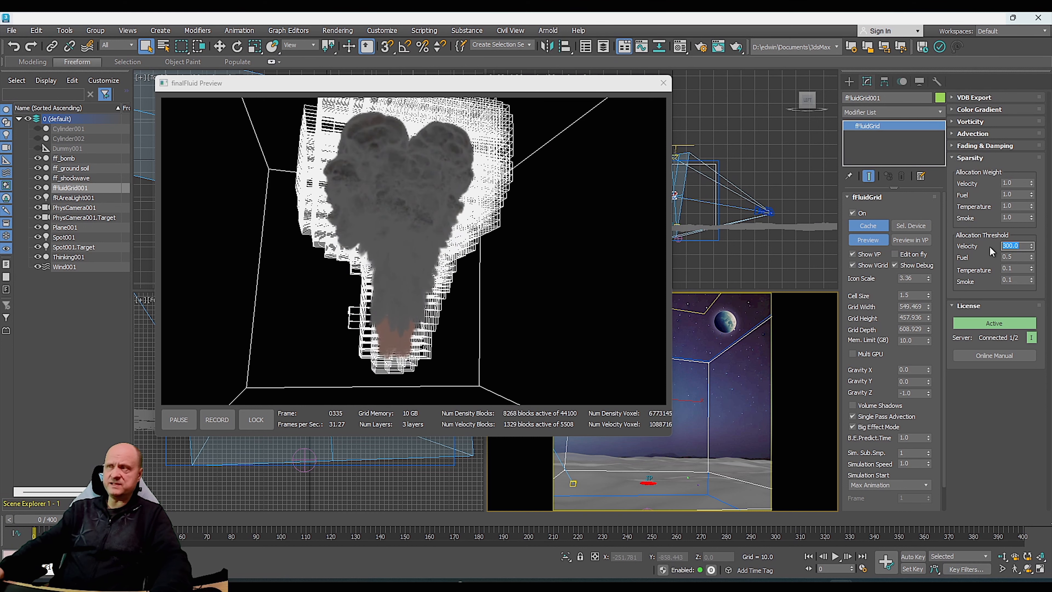
right_click(1031, 246)
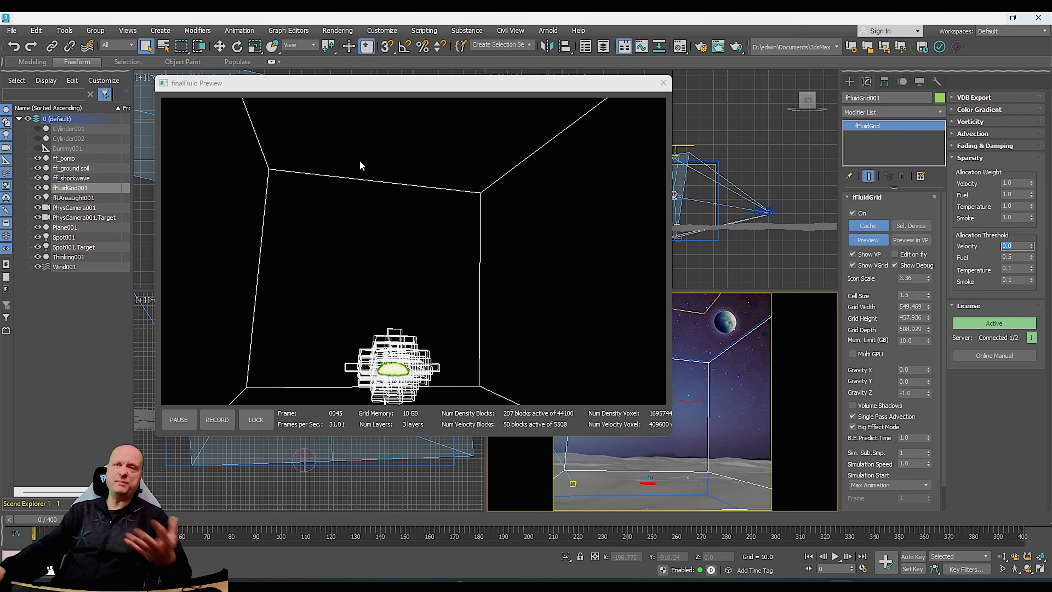
text(100)
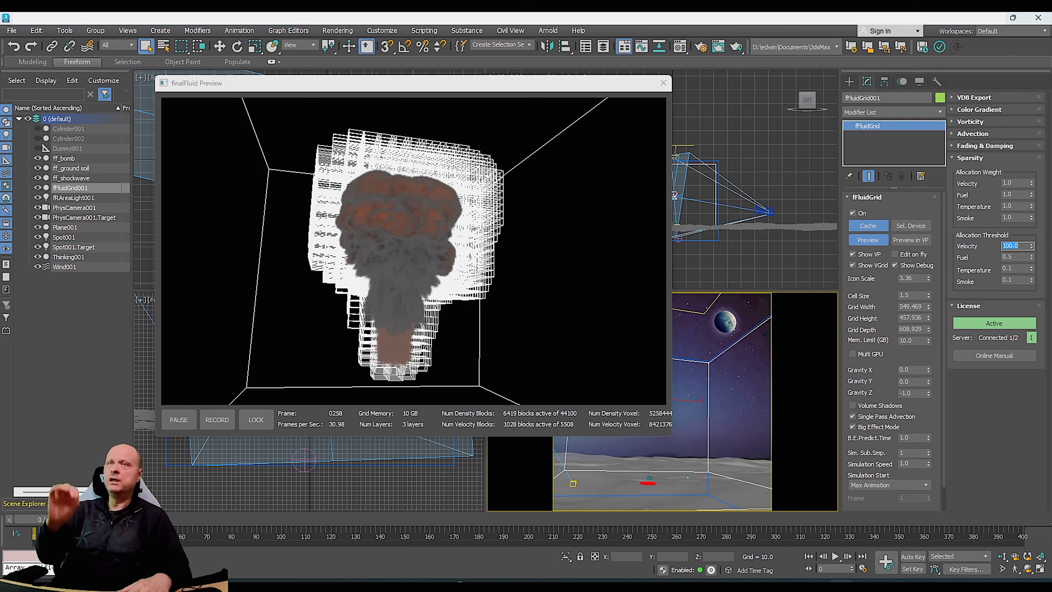
Reset the Velocity allocation weight to 0 and turn off Show Debug for the fluid grid.
right_click(1032, 183)
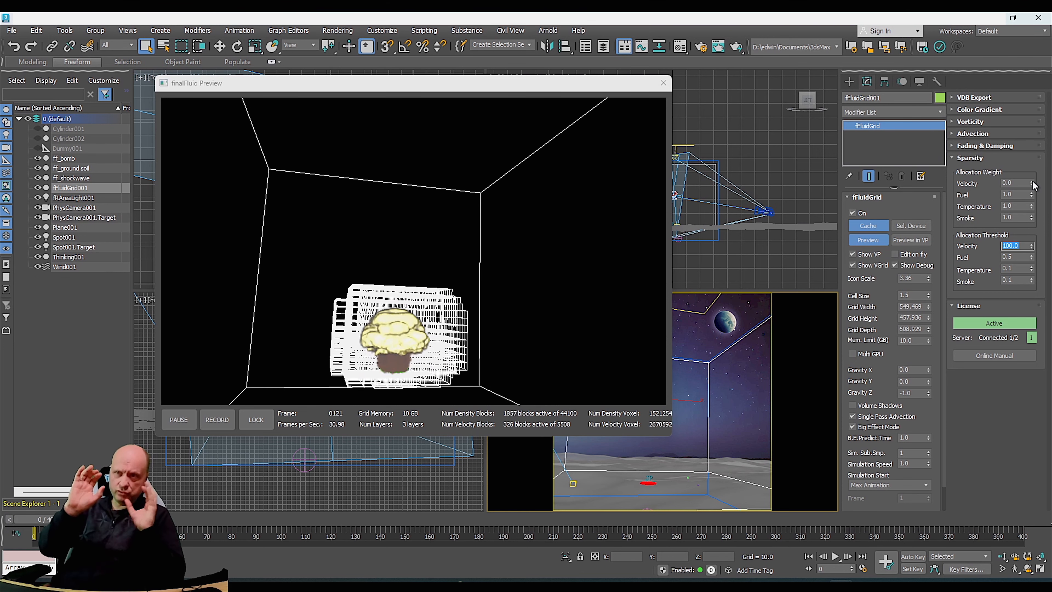
click(896, 266)
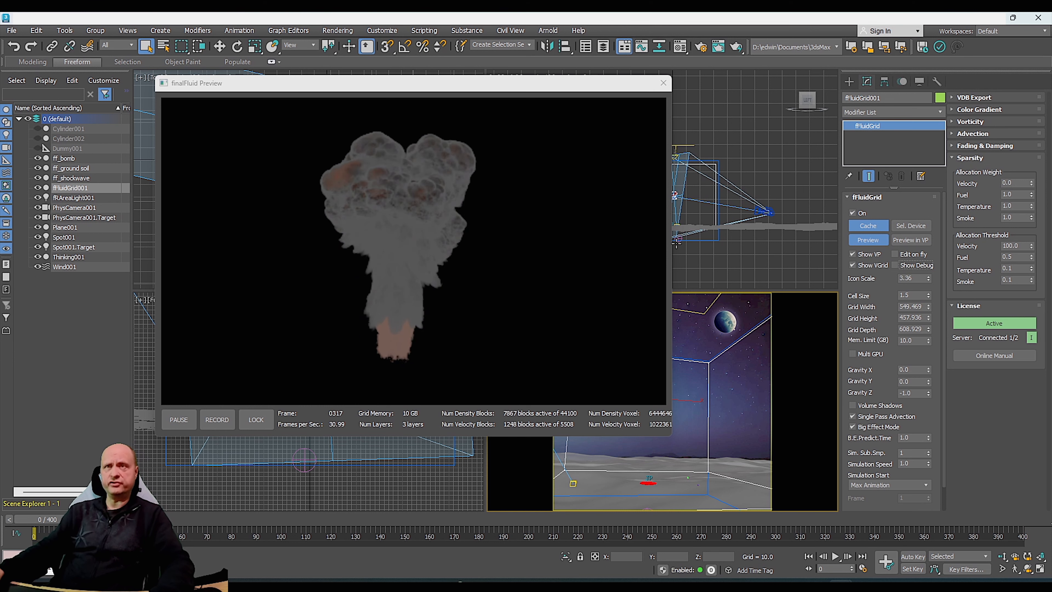
Close the fluid preview and switch the Wind001 force from Spherical to Planar.
drag(330, 85, 311, 80)
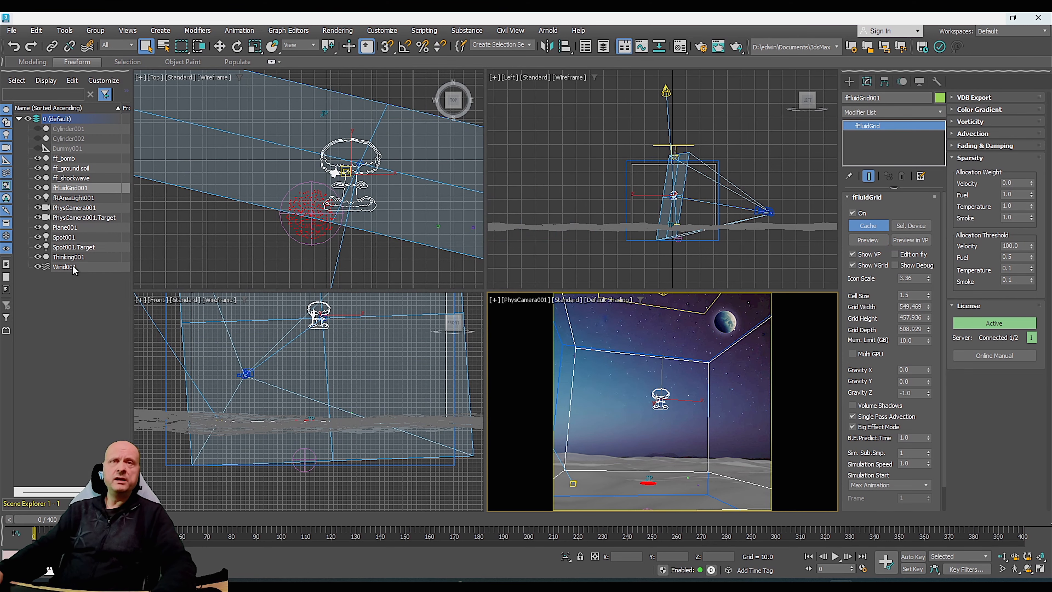
click(72, 266)
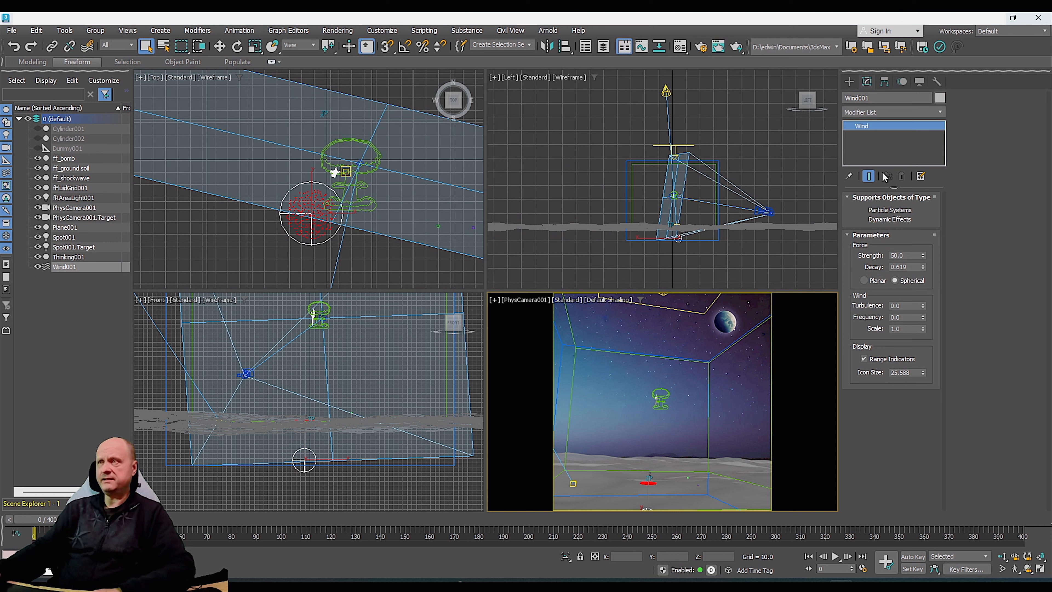
click(864, 281)
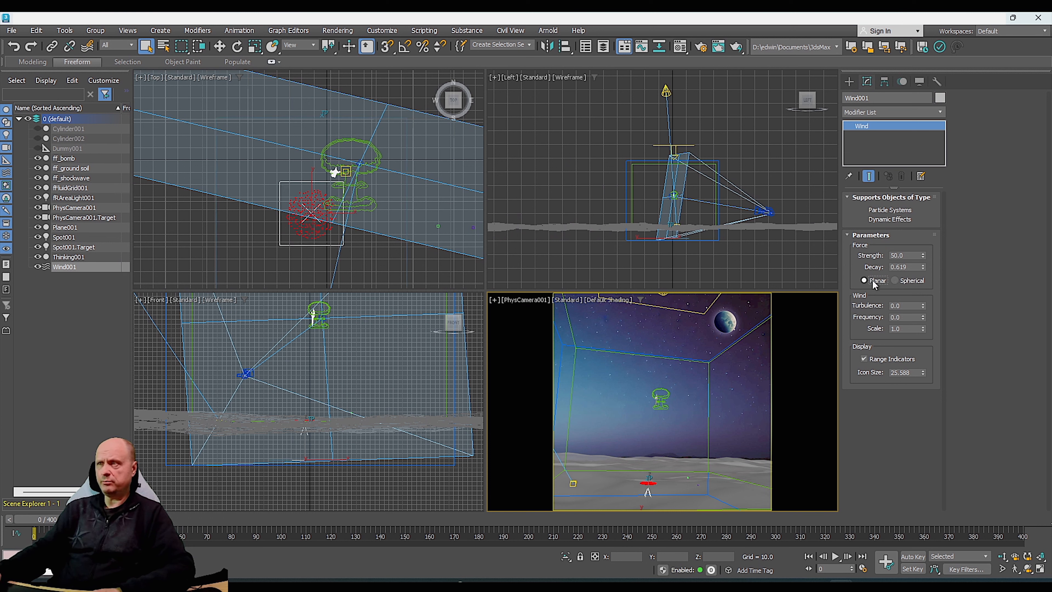
Rotate Wind001 about 88.5 degrees around its Y axis so its arrow points along positive X.
click(237, 47)
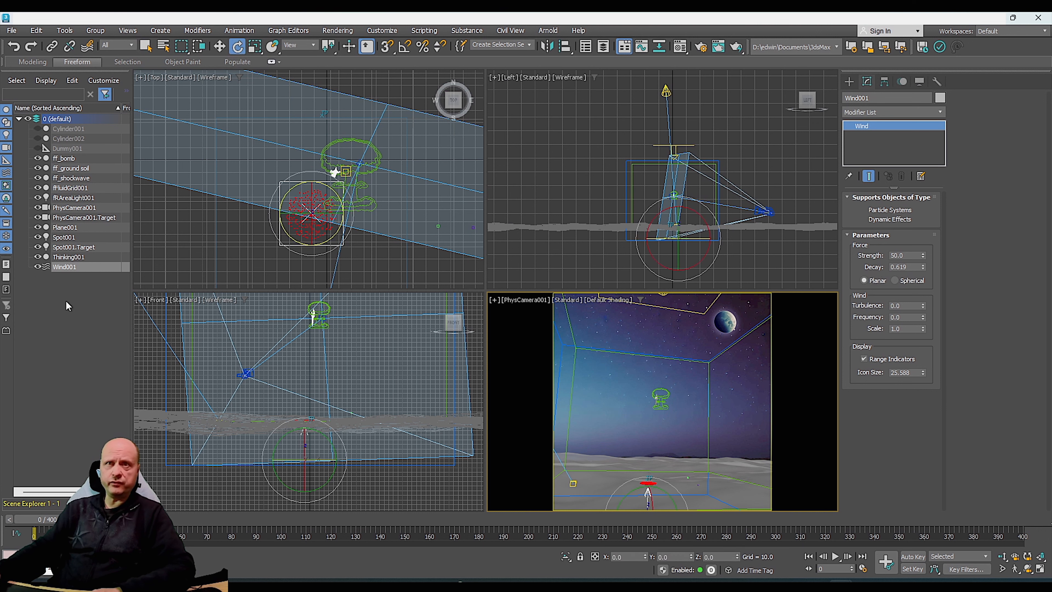
right_click(315, 161)
scroll(313, 207, up, 3)
scroll(330, 222, down, 3)
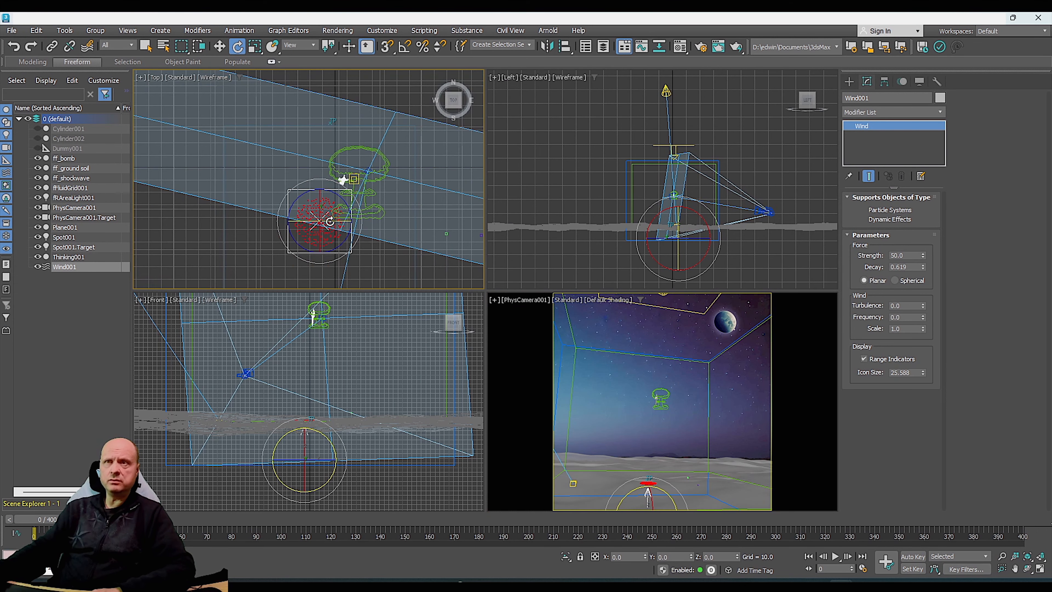
drag(338, 220, 435, 204)
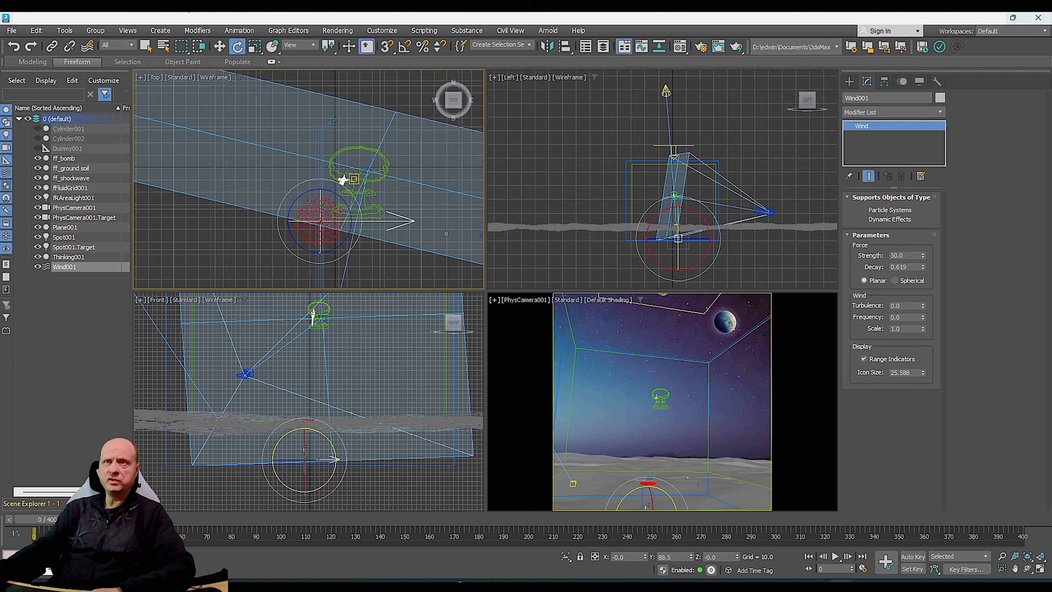
Move Wind001 up to about Z 58 and shift it along X to about -48.
click(220, 47)
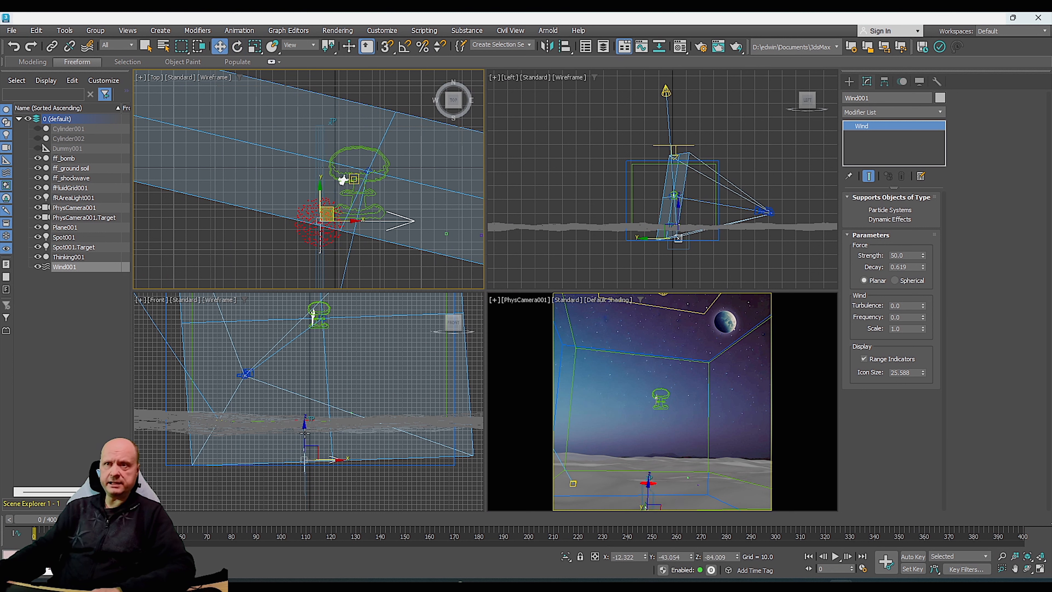
click(305, 432)
drag(306, 429, 306, 362)
click(331, 226)
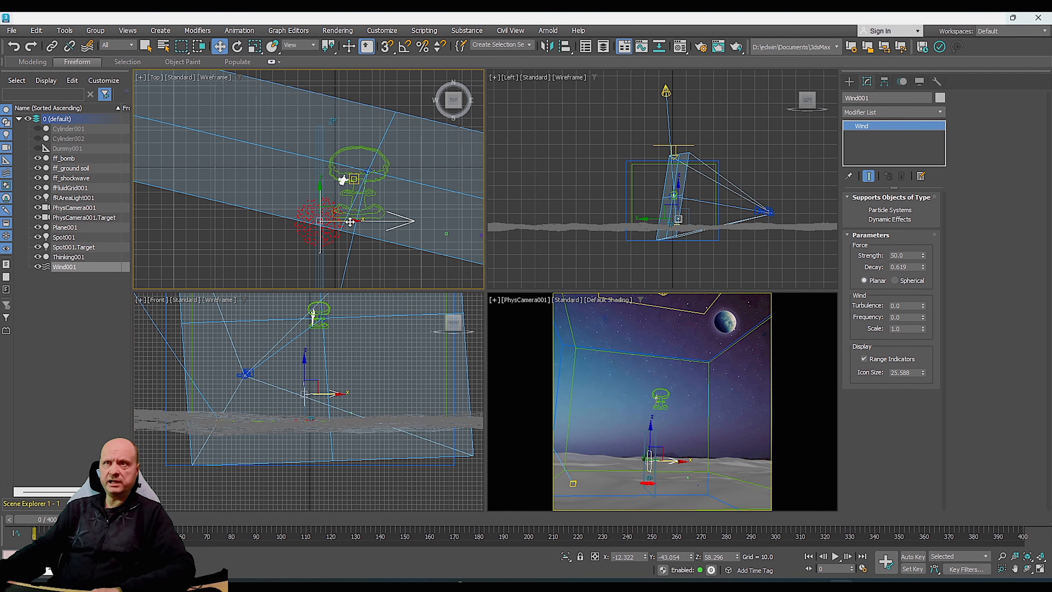
drag(353, 220, 309, 221)
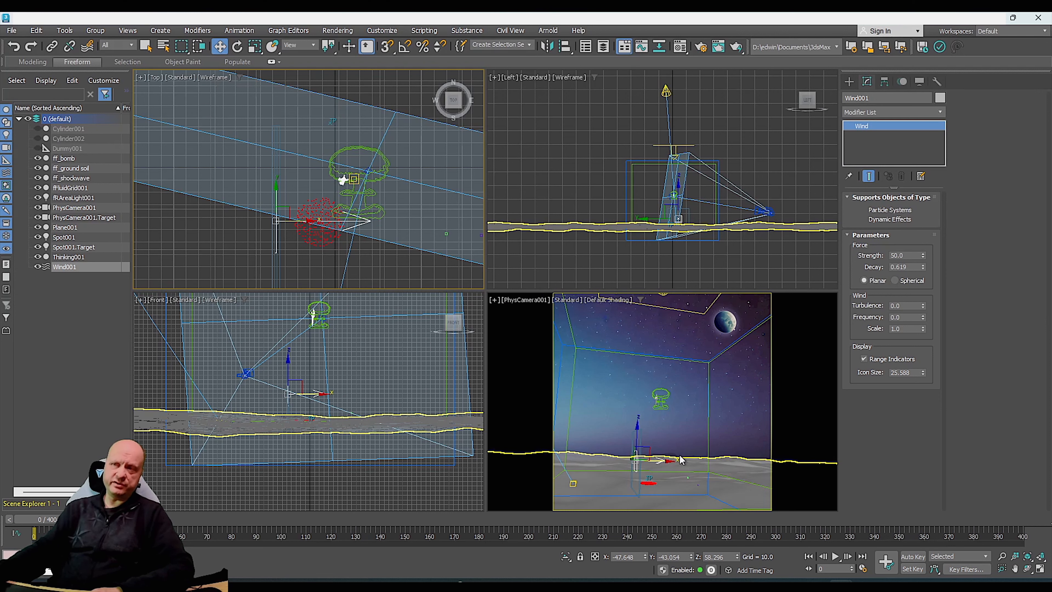
Add Wind001 to the Forces list of fFluidGrid001.
click(79, 187)
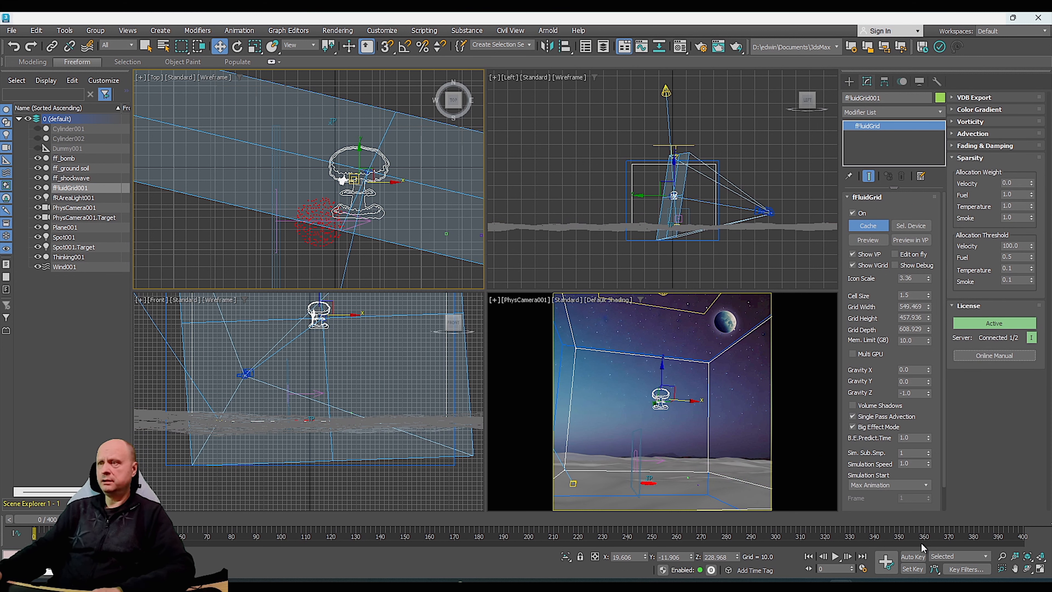
scroll(865, 499, down, 2)
click(883, 494)
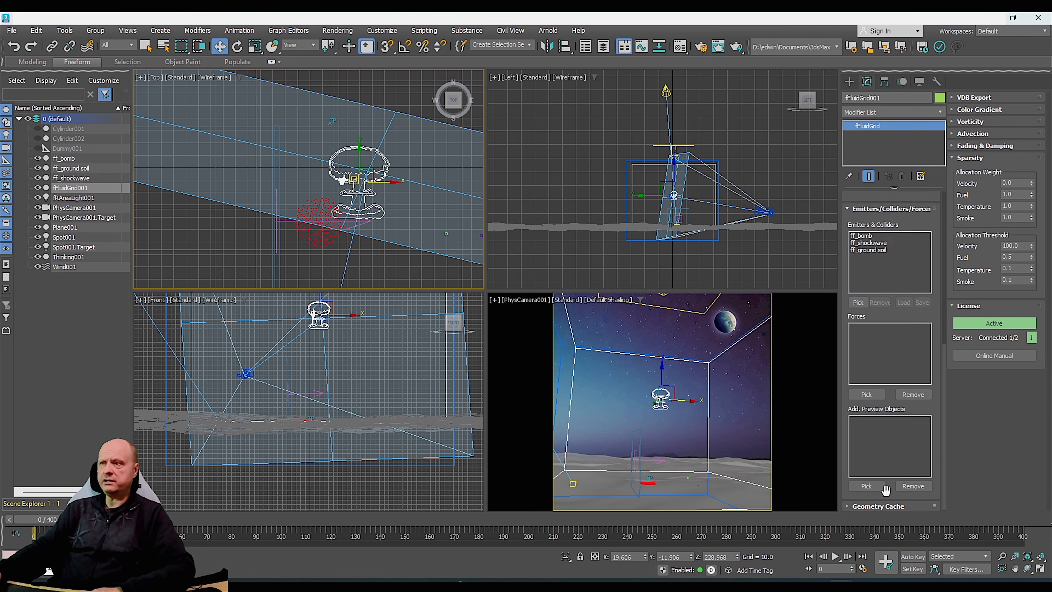
click(975, 283)
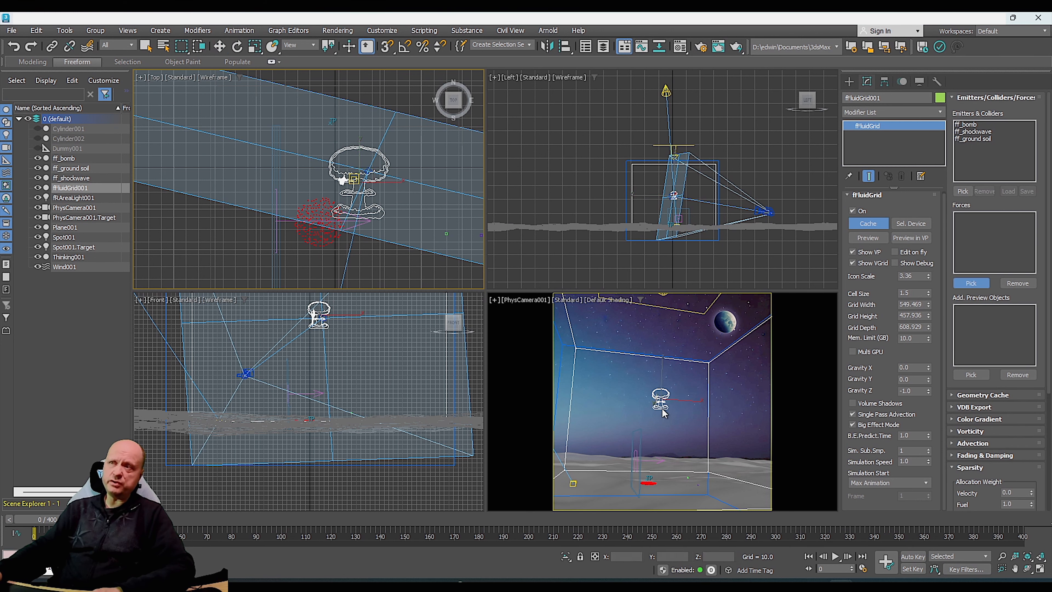
click(65, 267)
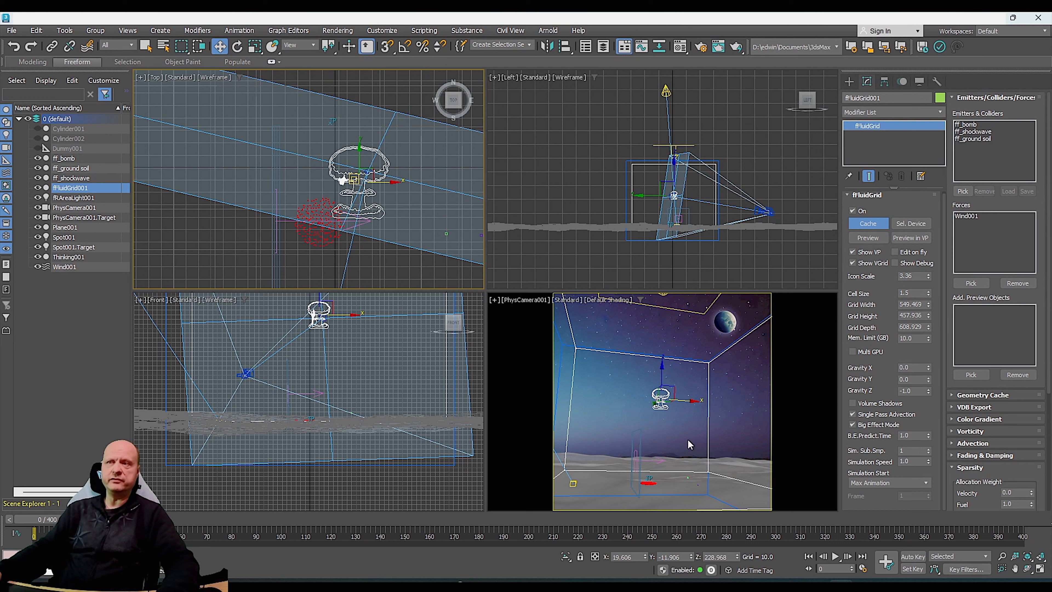
Start the fluid preview from the PhysCamera001 view and move its window clear of the lower viewports.
click(866, 82)
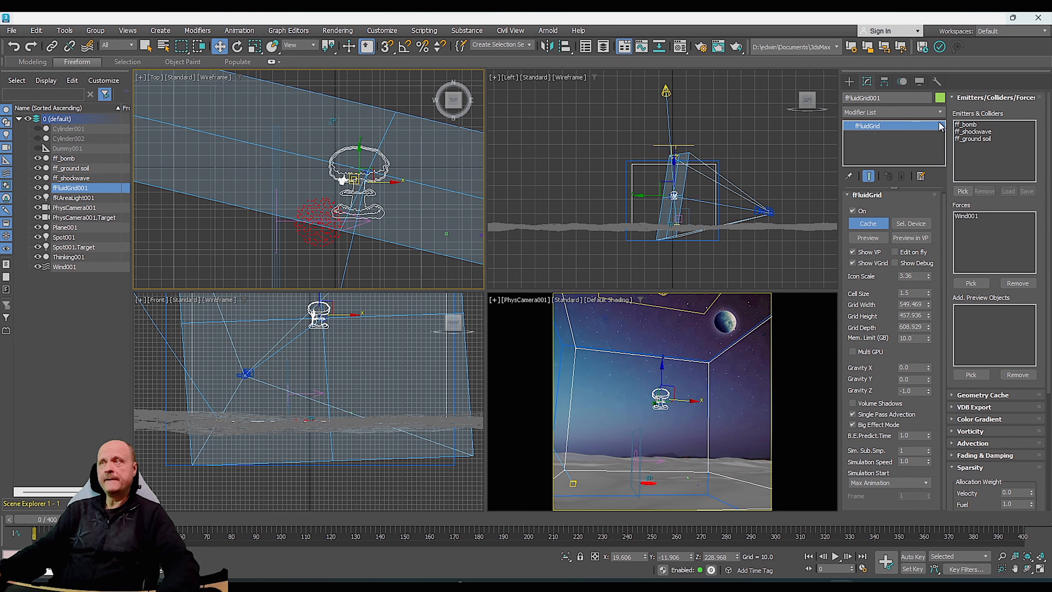
right_click(696, 335)
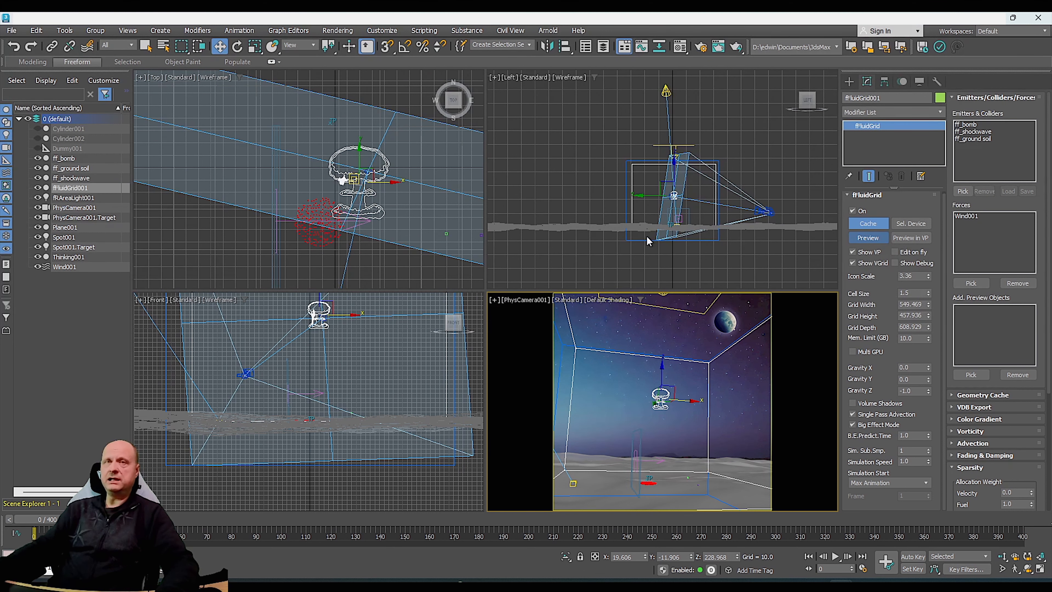
click(868, 238)
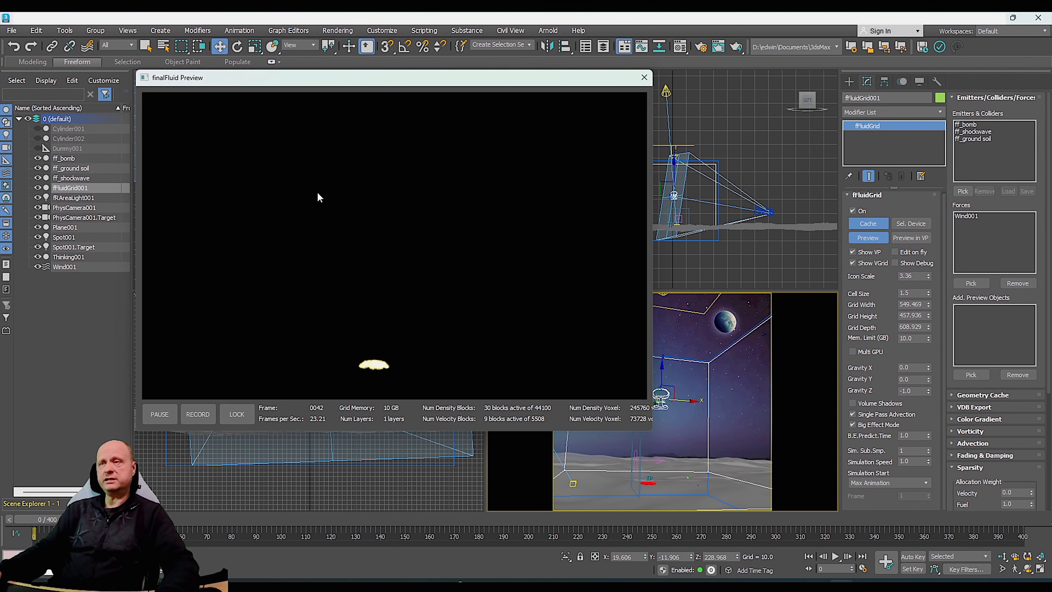
drag(321, 81, 307, 30)
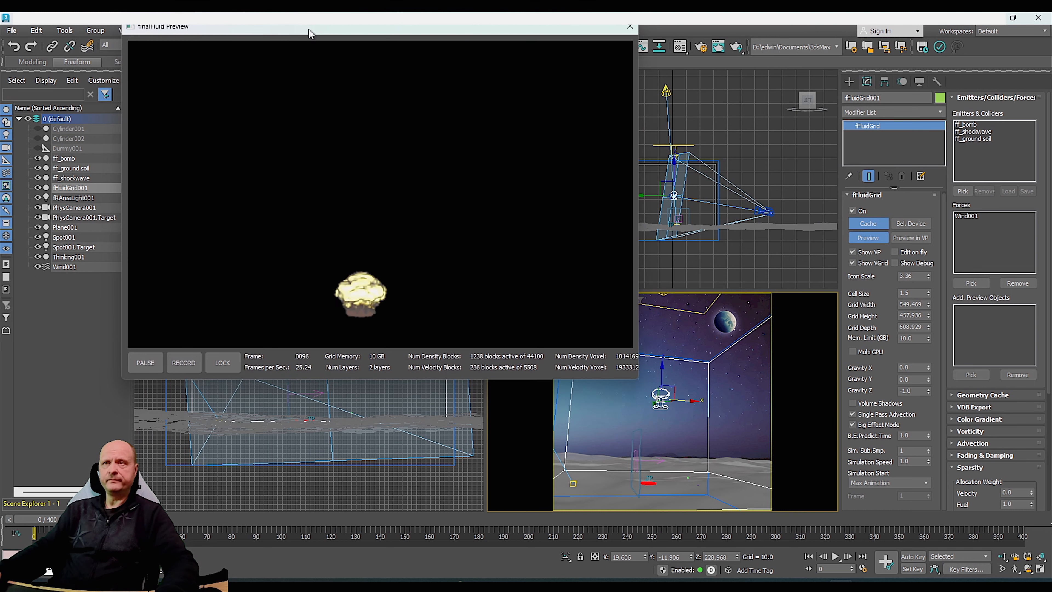
Set Wind001's Decay to 0 and its Strength to 10.
click(65, 267)
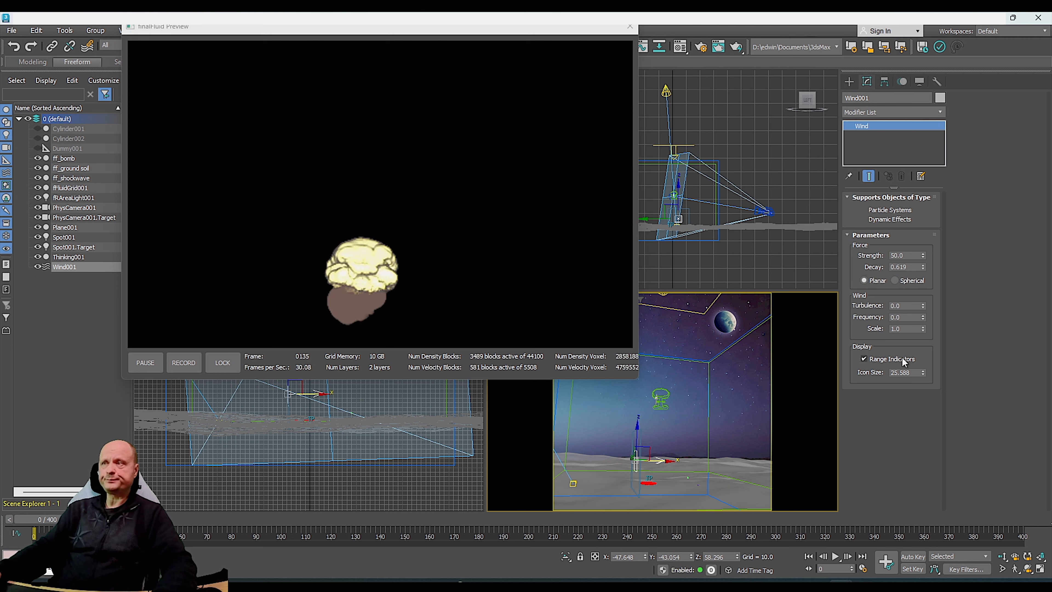
right_click(924, 268)
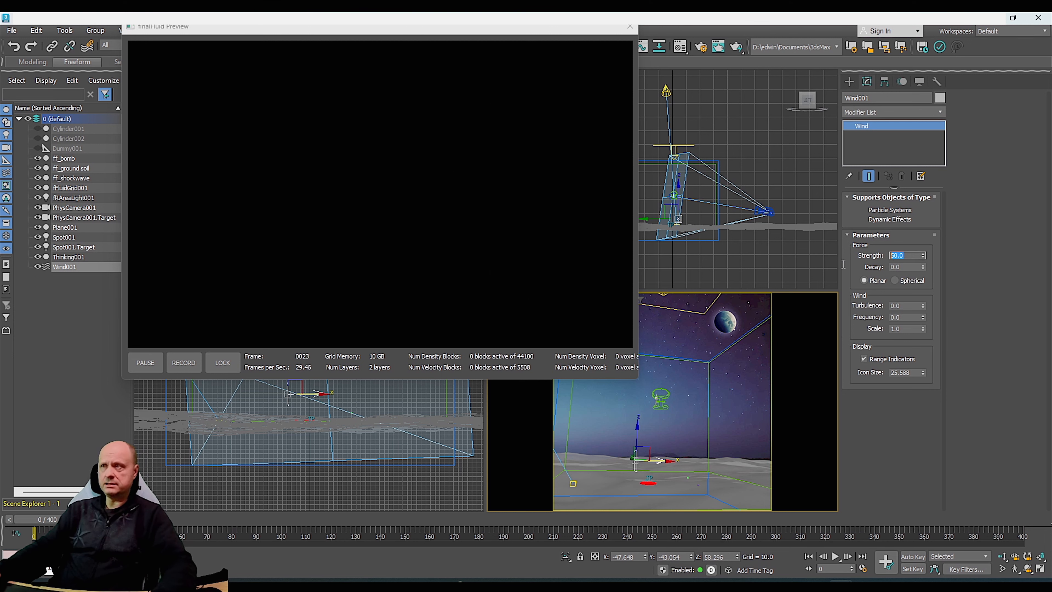
text(10)
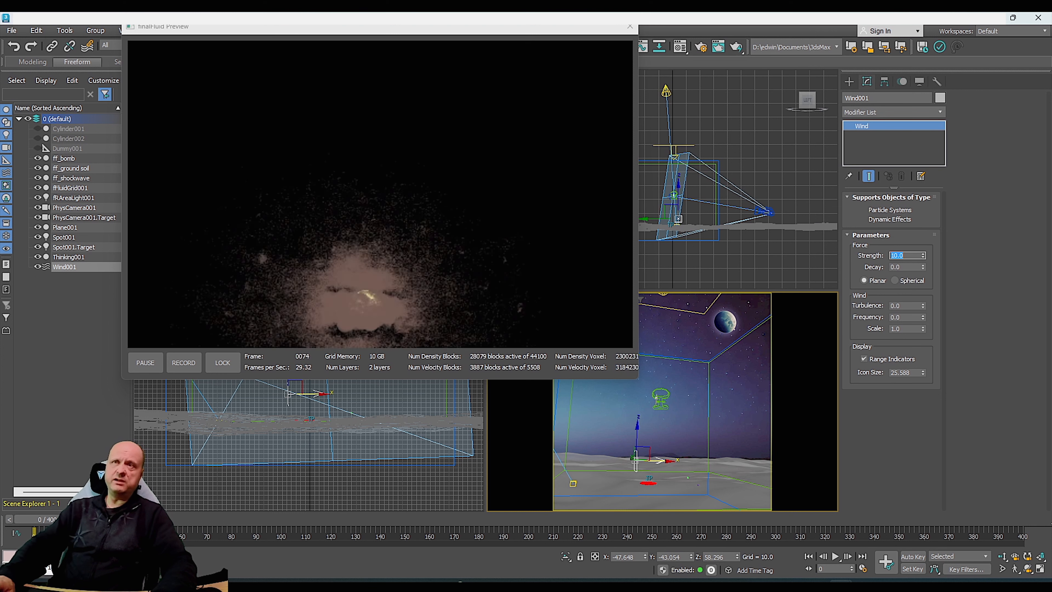
key(Return)
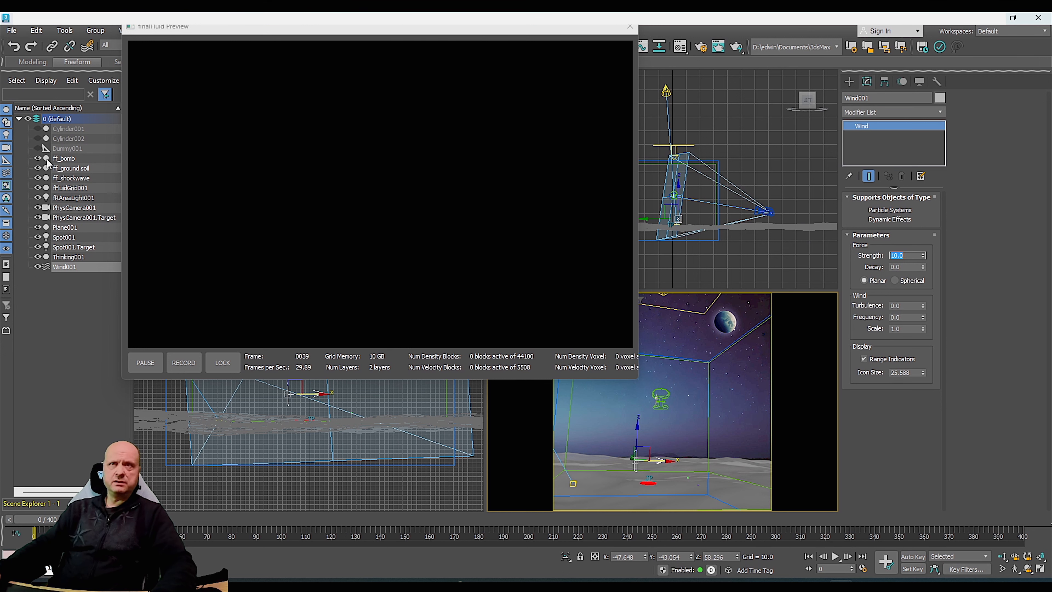
With the ff_bomb emitter switched off, set the ff_ground soil emitter's Vorticity Strength to 0, and switch ff_bomb back on.
click(66, 158)
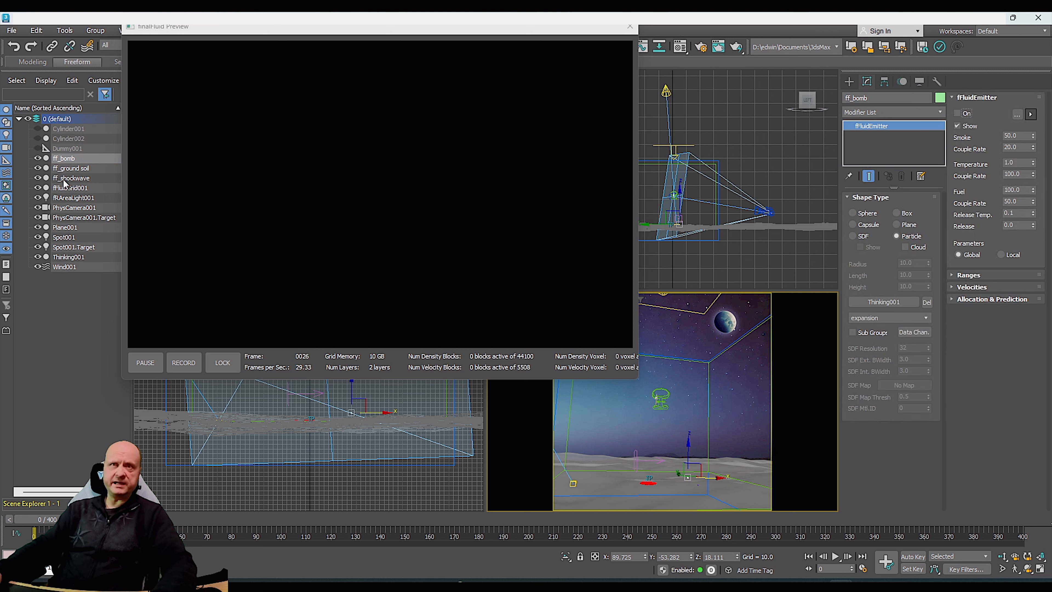
click(84, 169)
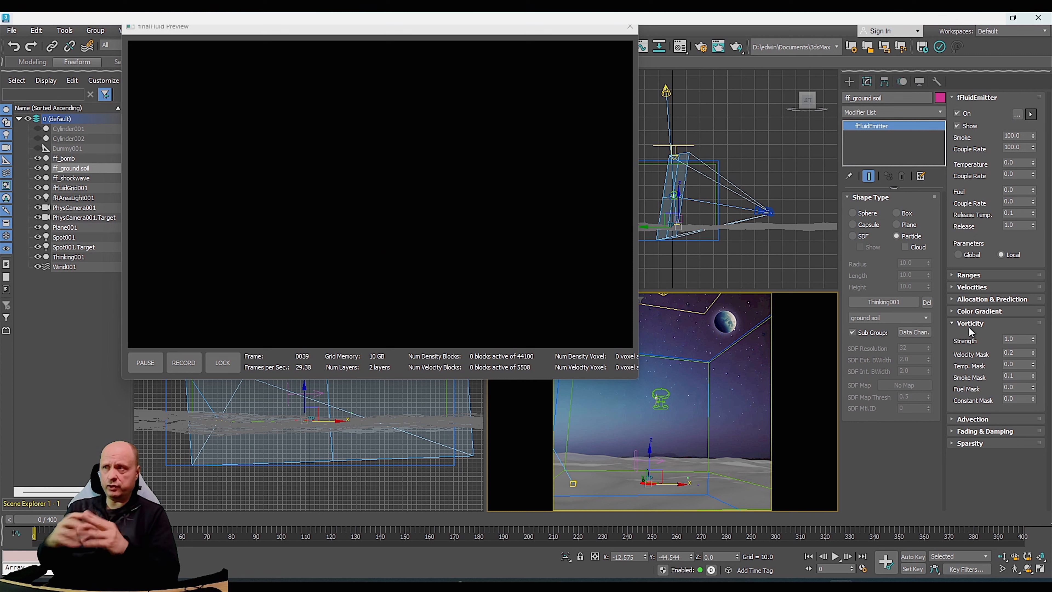
right_click(1034, 338)
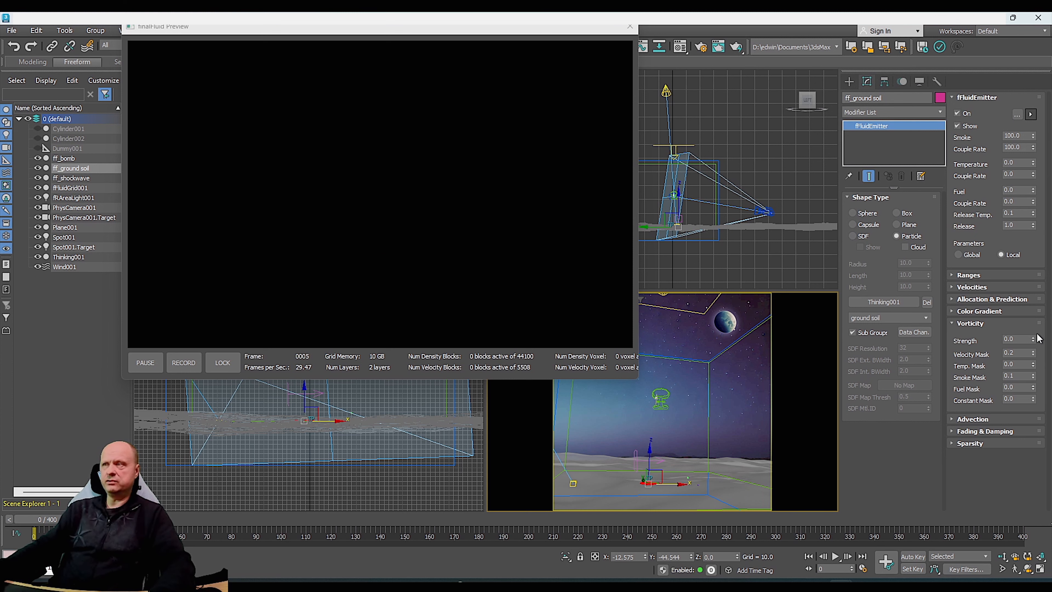
click(966, 323)
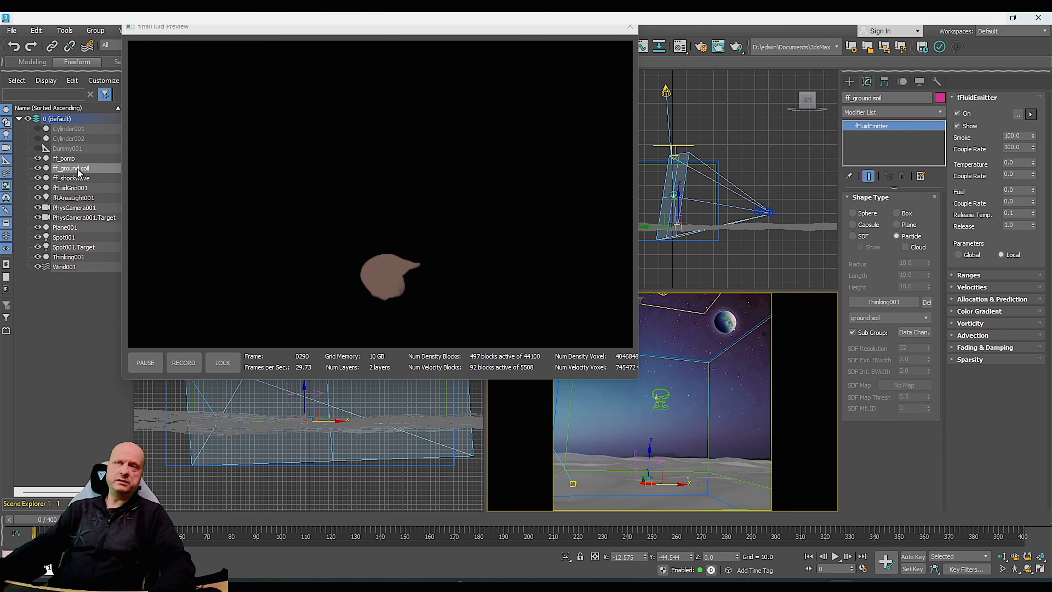
click(66, 158)
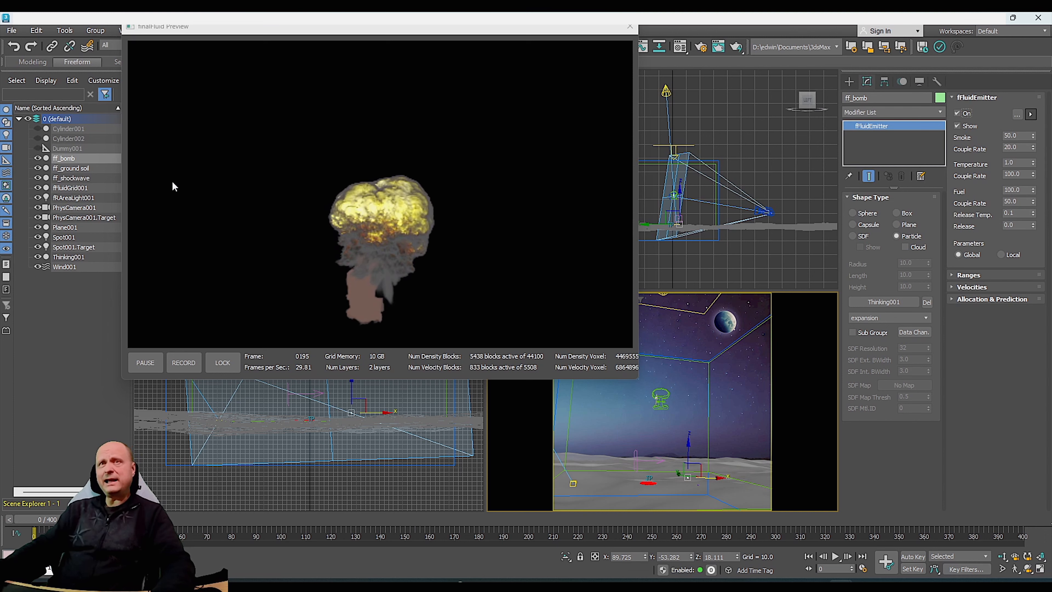
Set Wind001's Turbulence to 10, Frequency to 2 and Scale to 500.
click(63, 266)
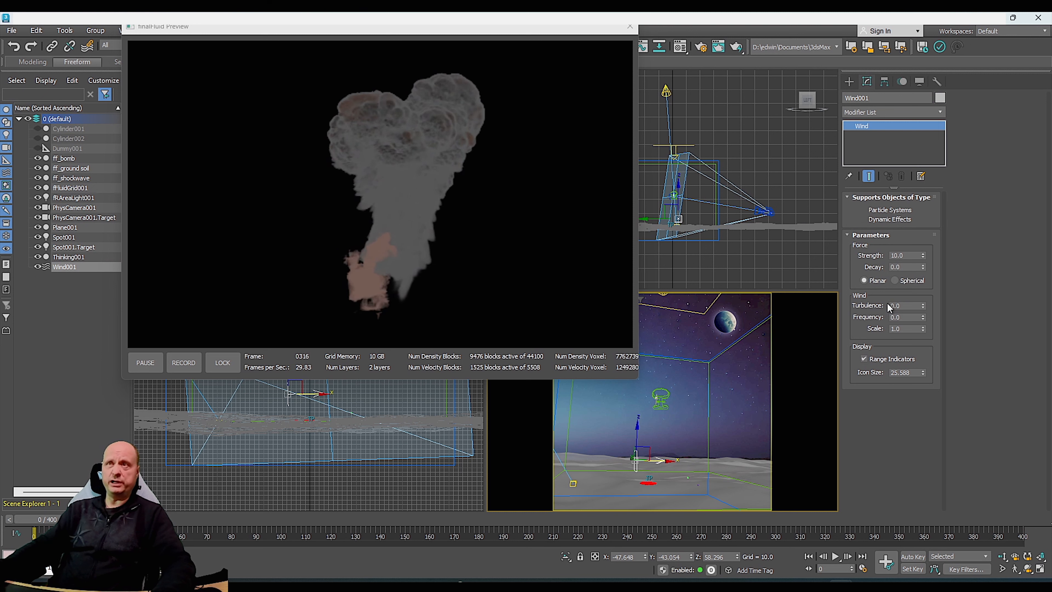
double_click(912, 305)
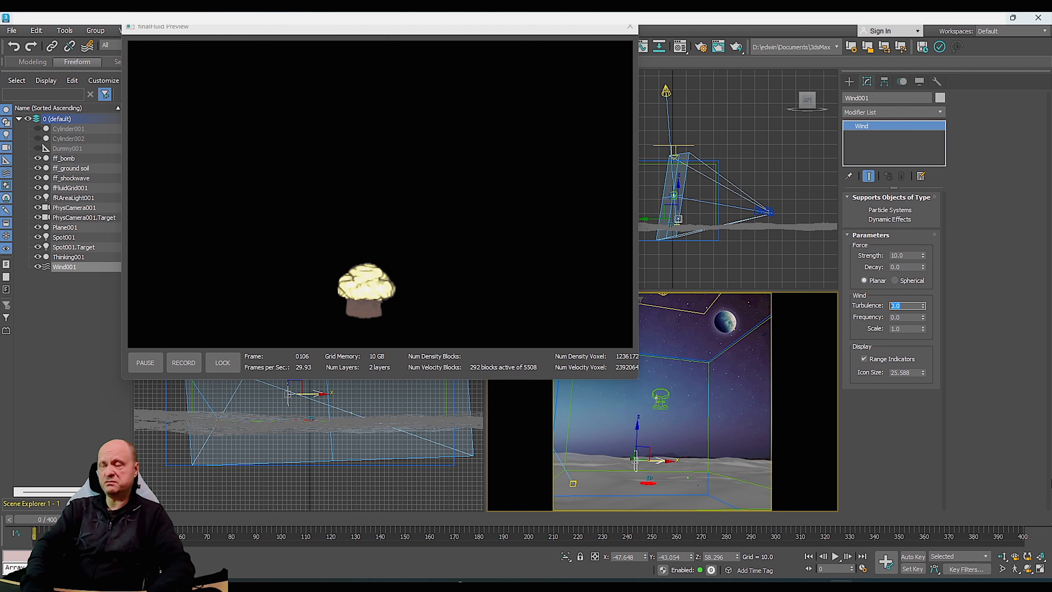
text(10)
key(Tab)
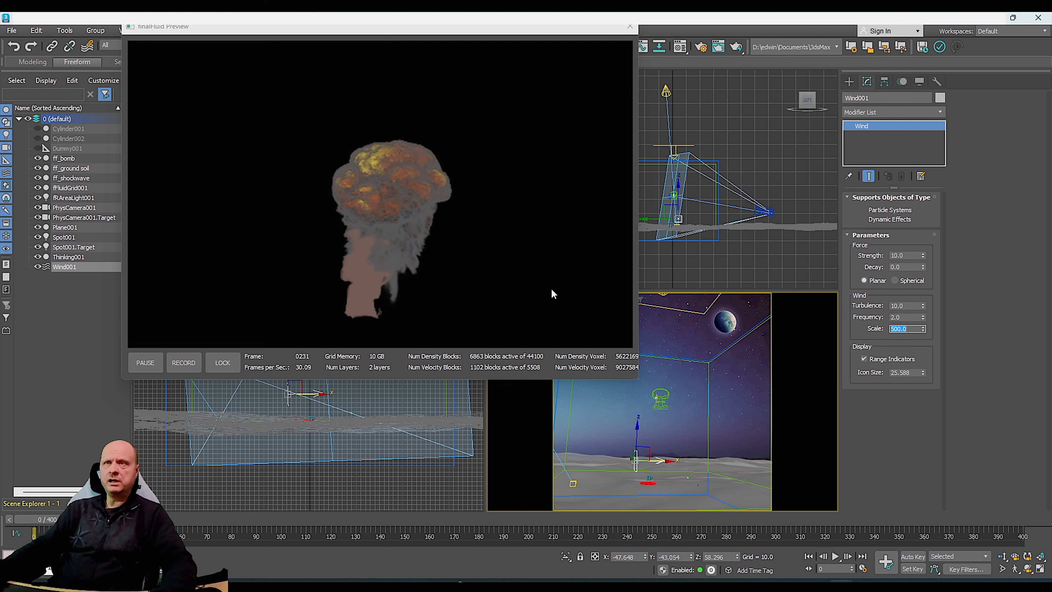
Try Wind001's Turbulence at 50 and raise it to 100 in the running preview.
double_click(907, 306)
text(50)
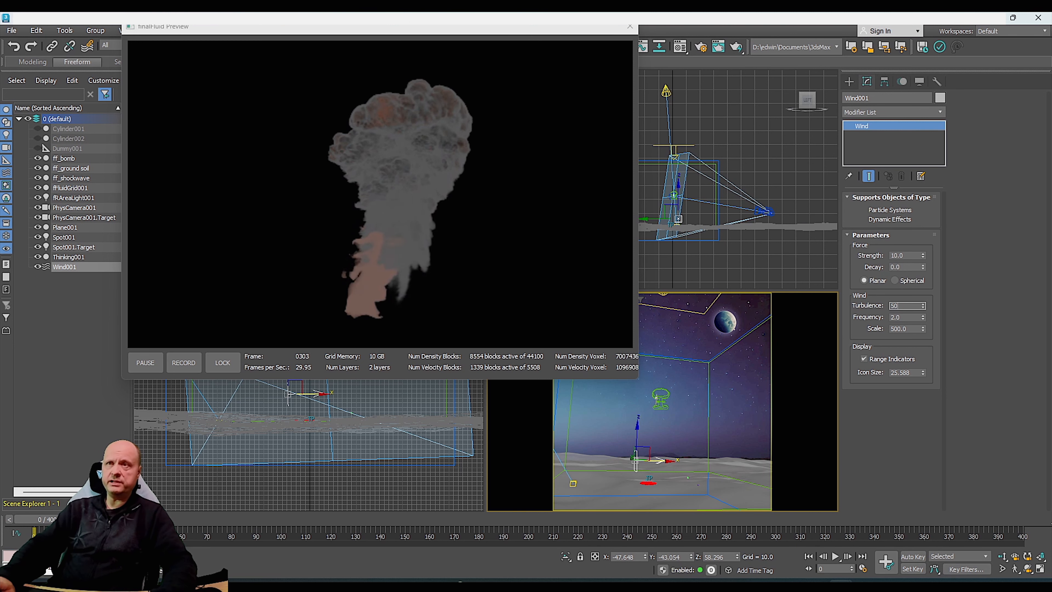
key(Return)
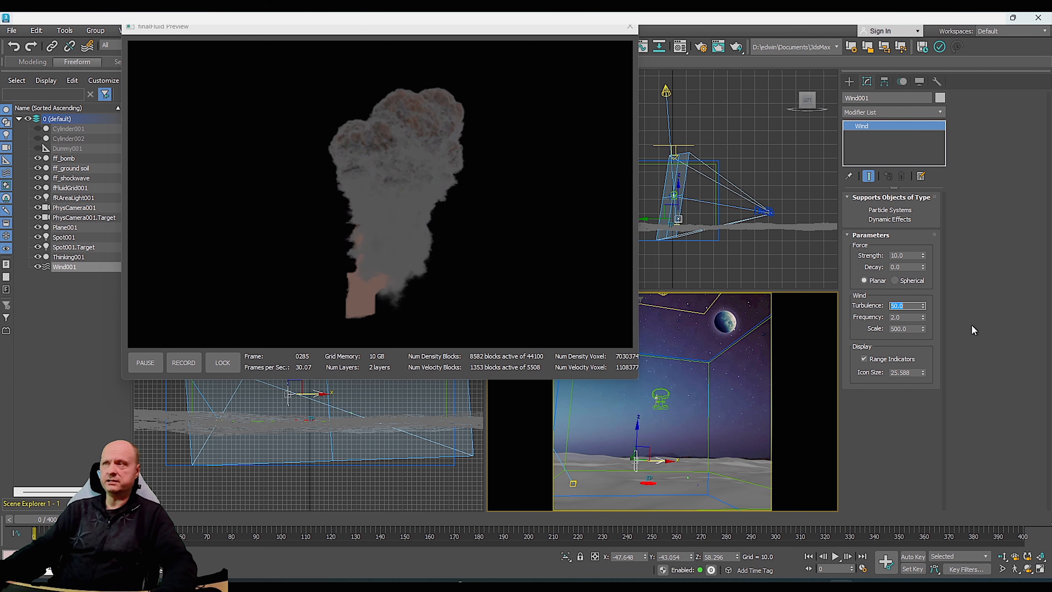
text(100)
key(Return)
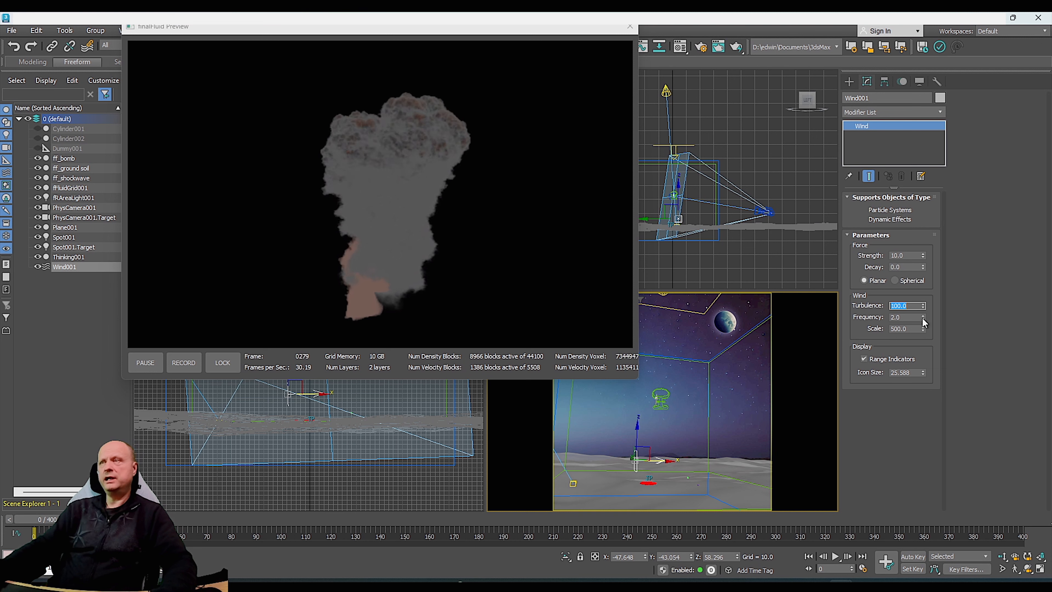
Set Wind001's force Strength to 0 and its turbulence Scale to 10.
right_click(926, 253)
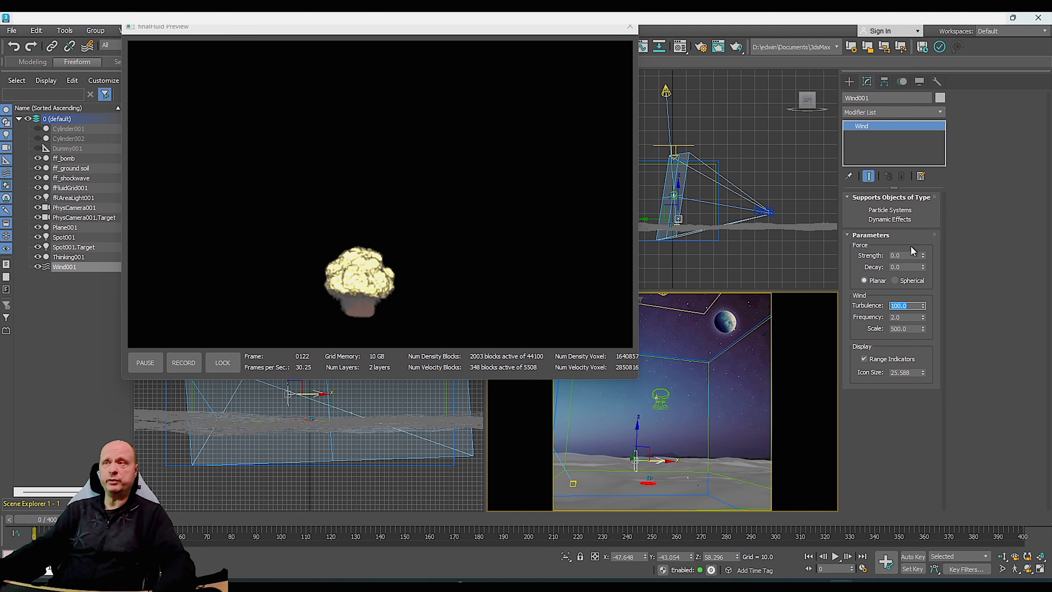
click(910, 329)
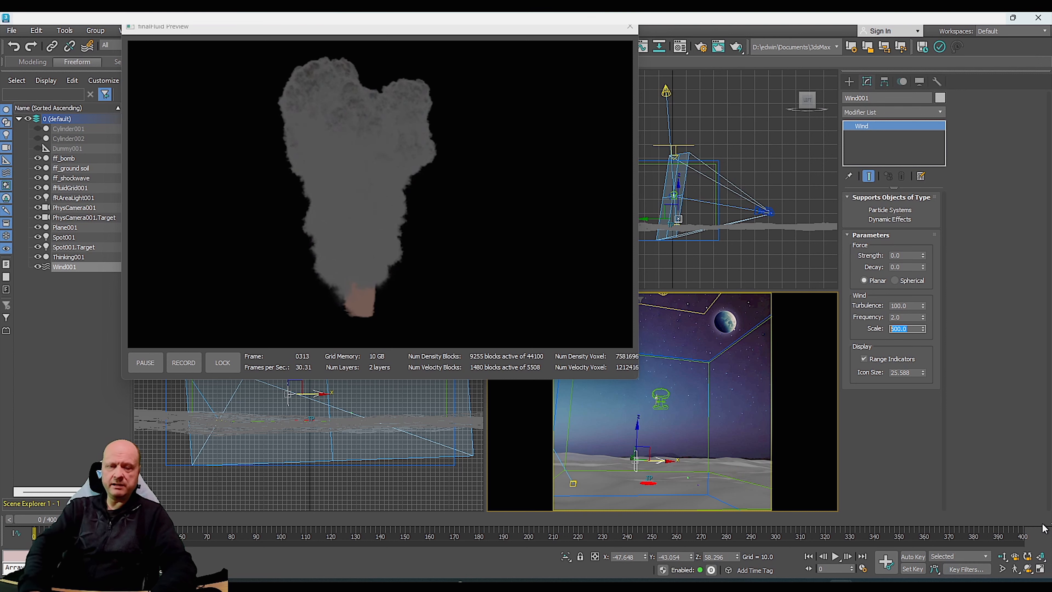
text(10)
key(Return)
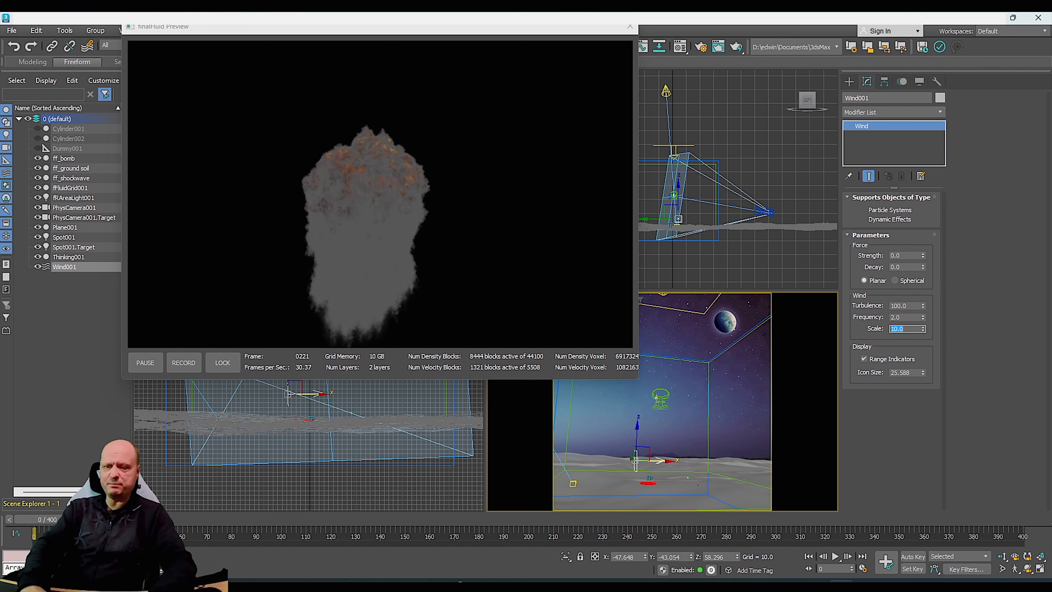
Set Wind001's turbulence Scale to 0.5 and its Turbulence to 50.
text(0.5)
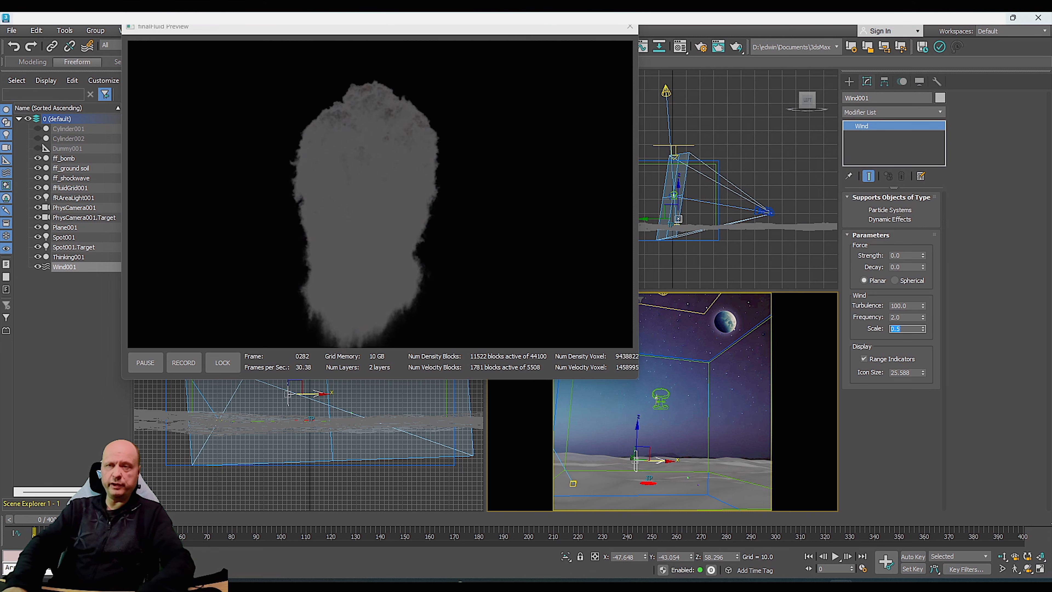
key(Return)
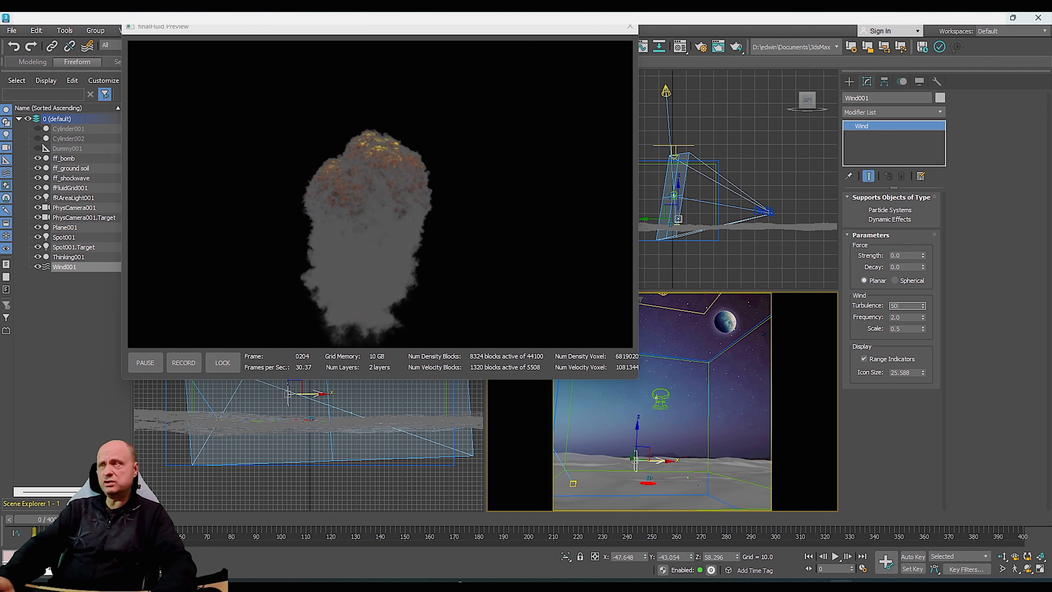
text(50)
key(Return)
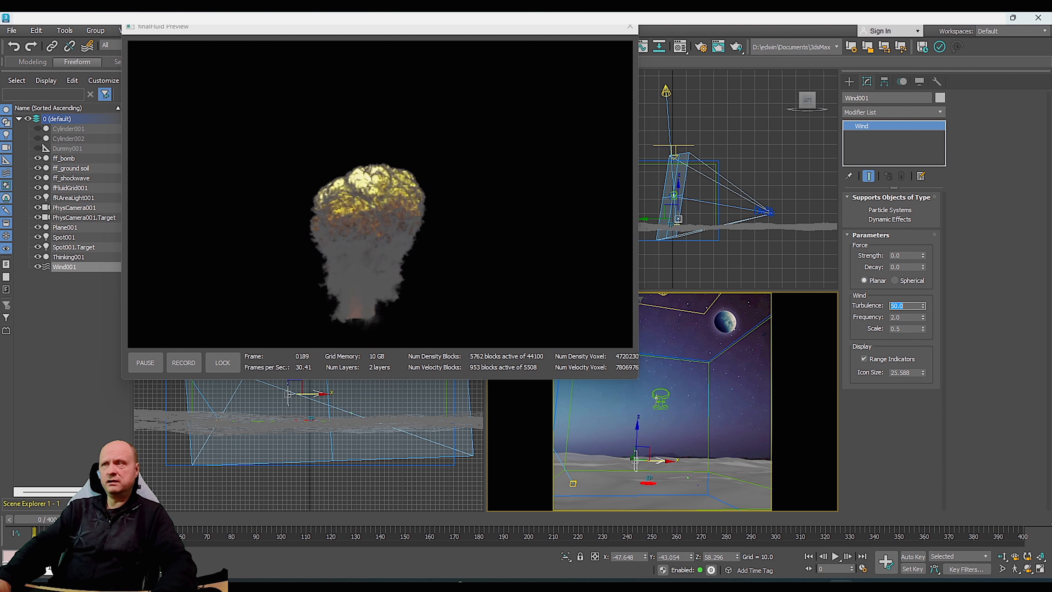
Set Wind001's Turbulence to 10 and its turbulence Scale to 500 while the fluid preview runs.
text(10)
key(Return)
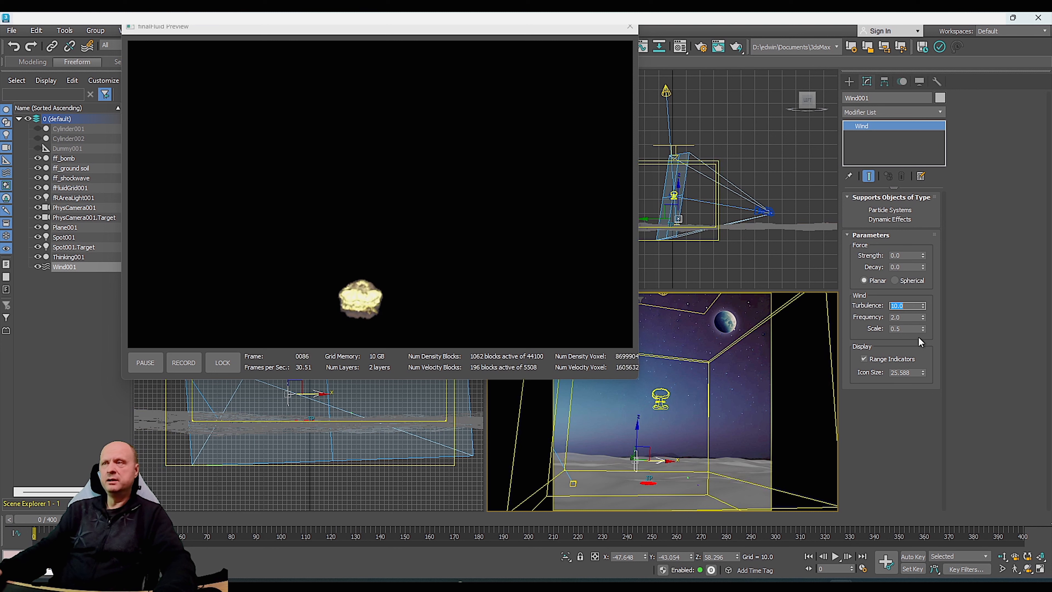
click(908, 328)
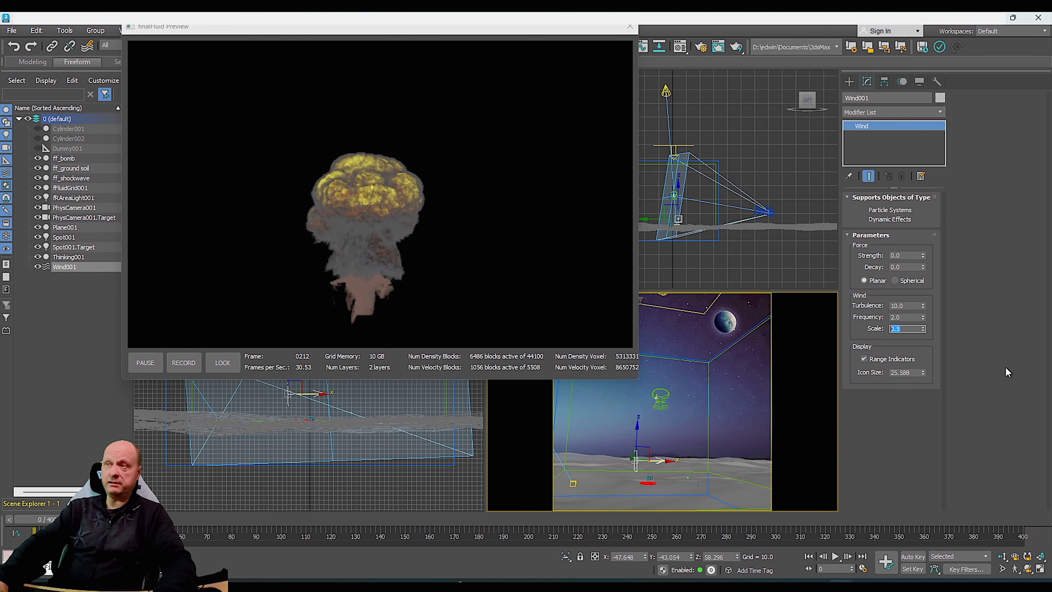
text(500)
key(Return)
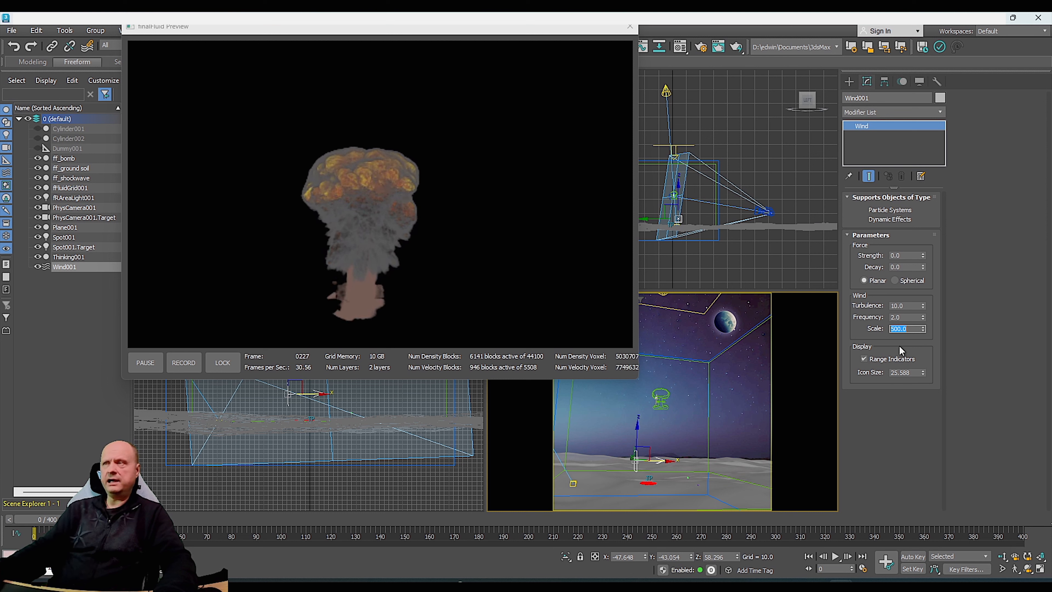
Set Wind001's Turbulence to 80 and its force Strength to 10.
click(905, 305)
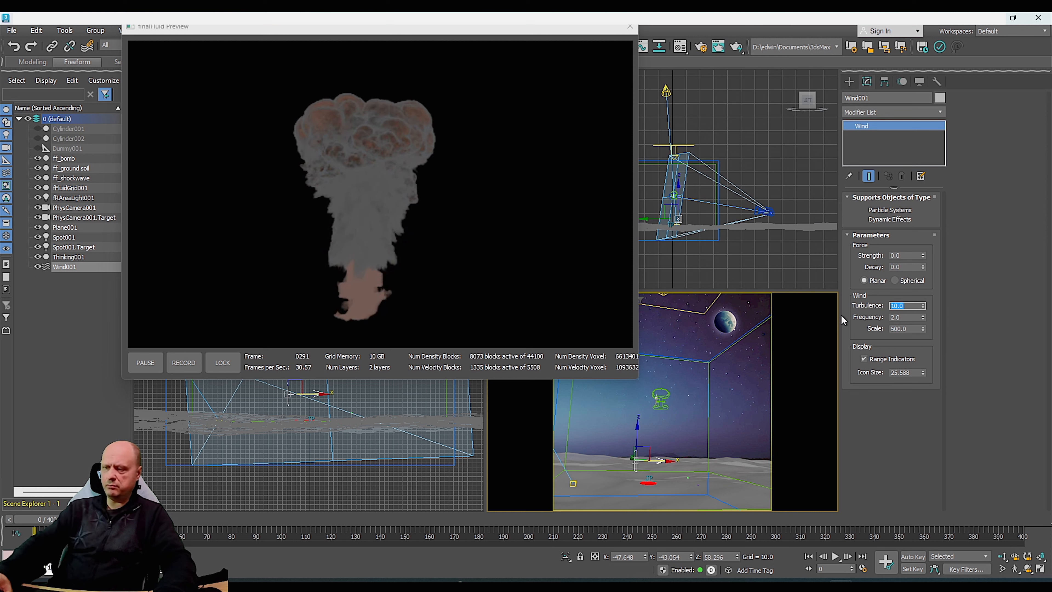
text(80)
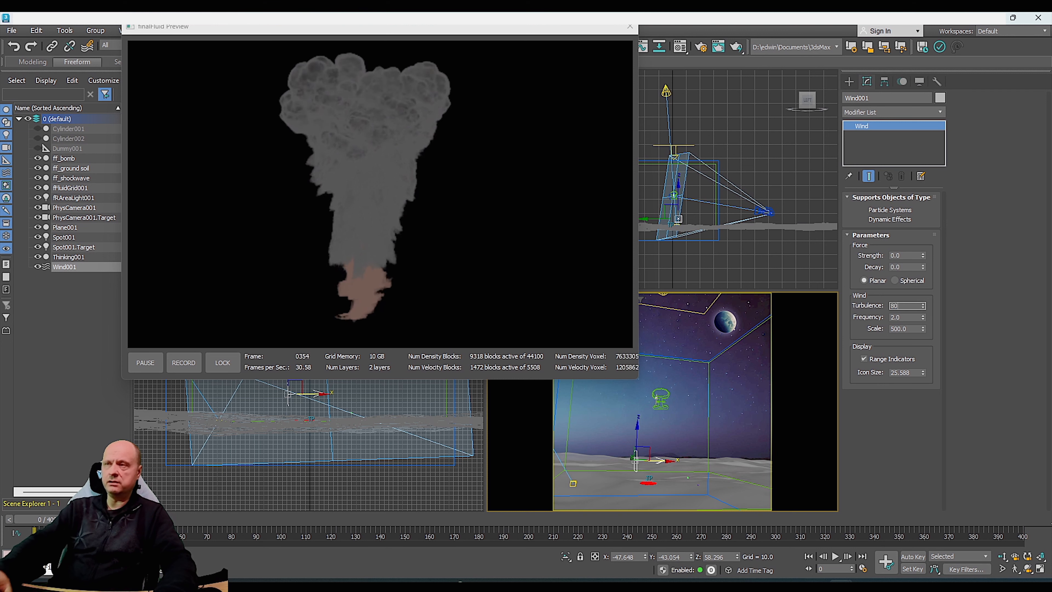
key(Return)
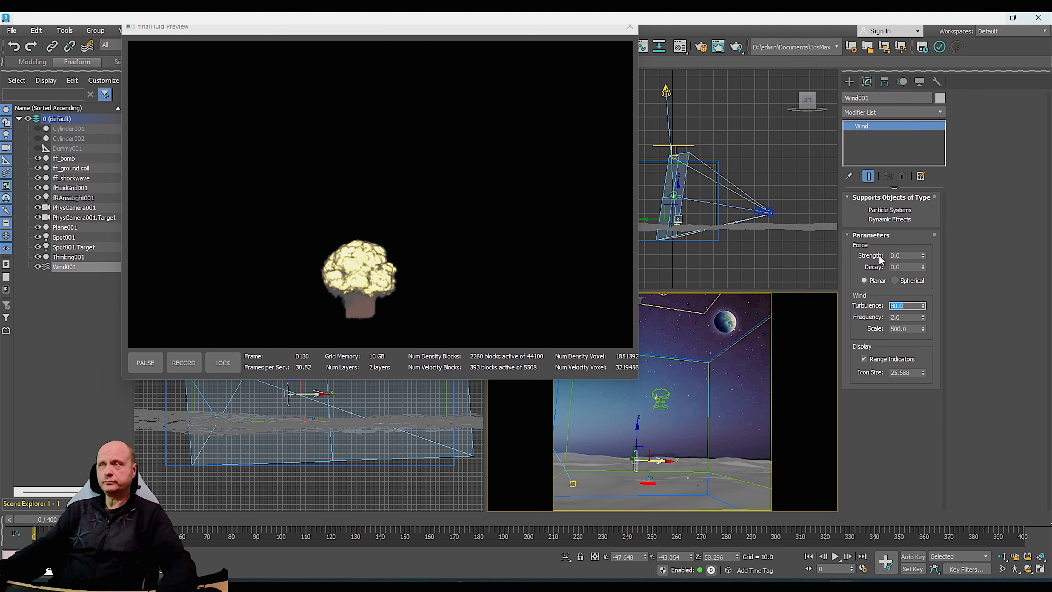
click(906, 255)
text(10)
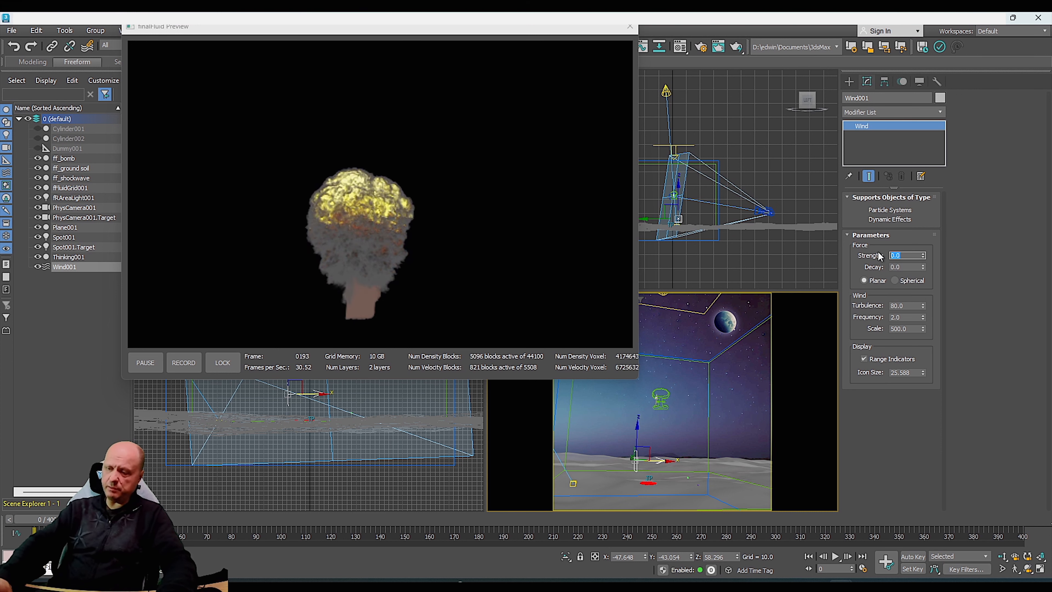
key(Return)
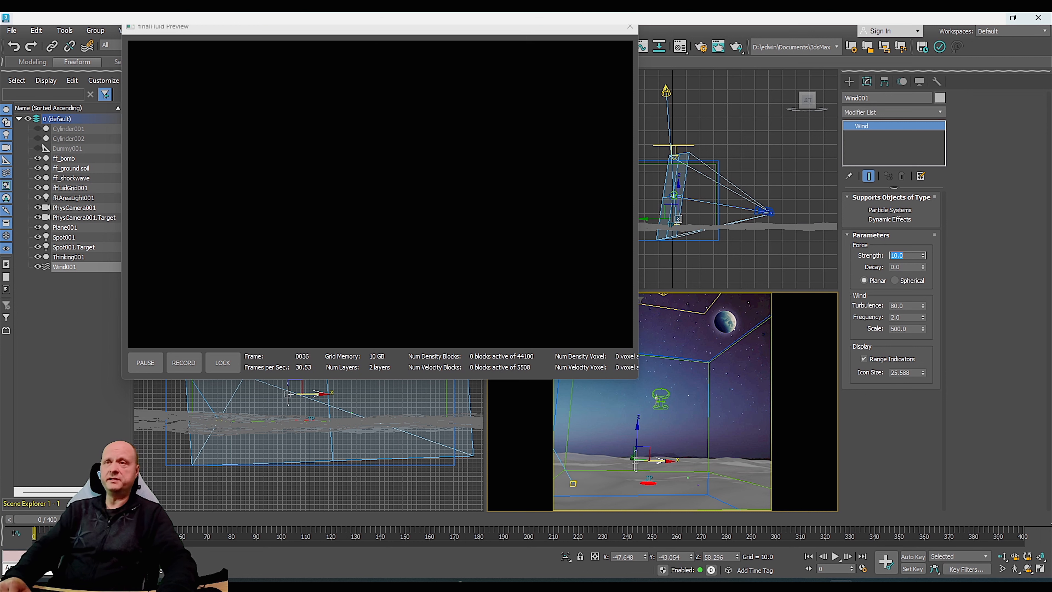